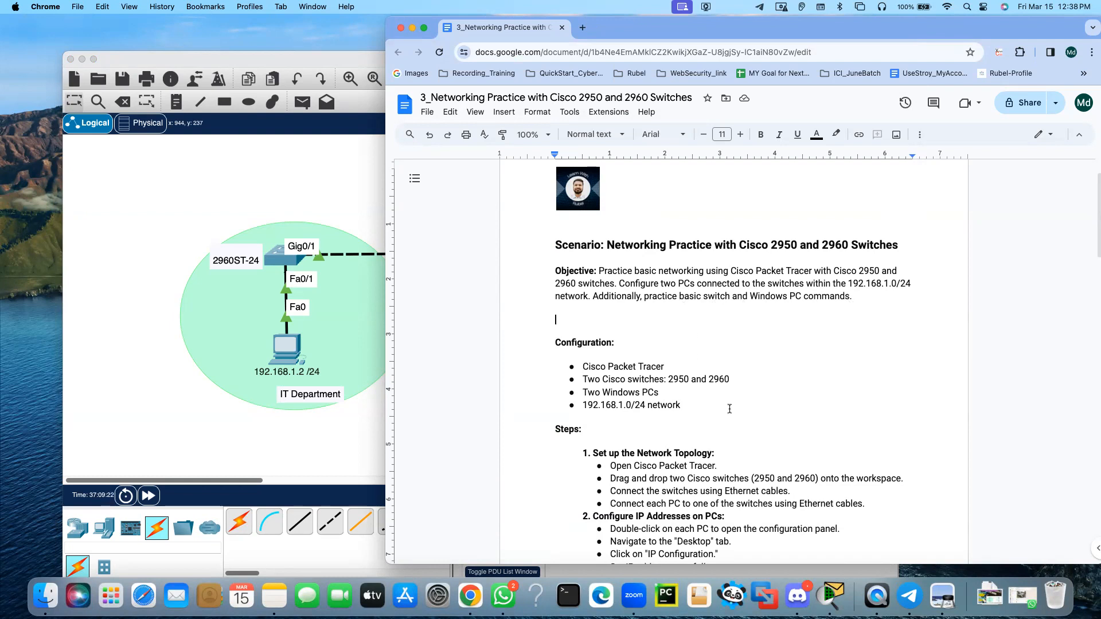
Read through the lab document's topology steps, PC addressing and basic switch commands
{"action": "scroll", "coordinate": [729, 408], "scroll_direction": "down", "scroll_amount": 6}
{"action": "scroll", "coordinate": [730, 408], "scroll_direction": "up", "scroll_amount": 3}
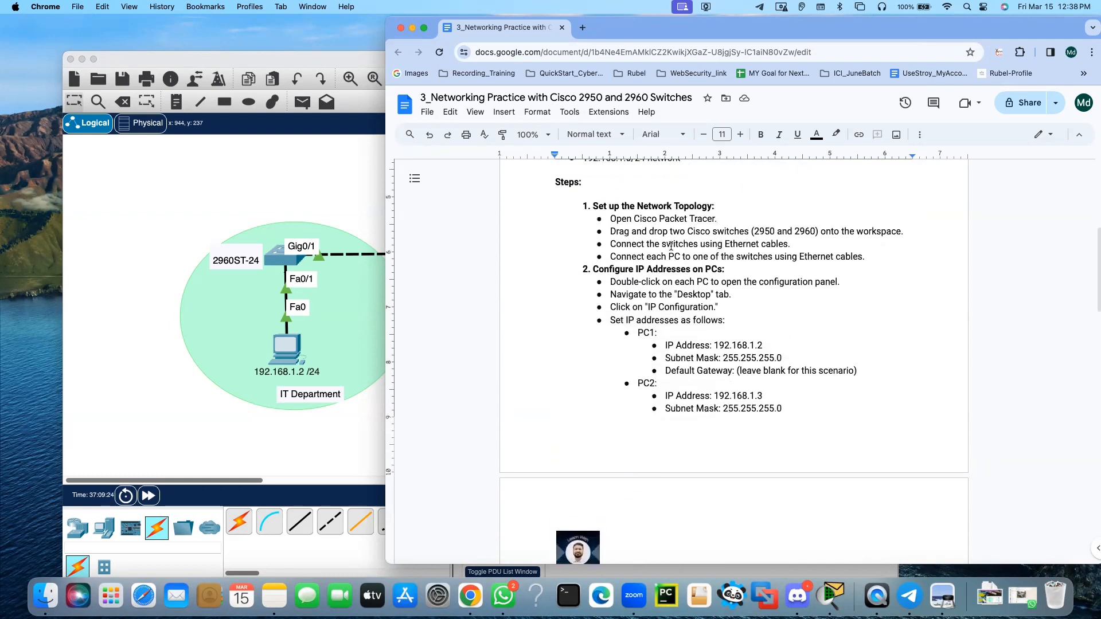
{"action": "scroll", "coordinate": [695, 313], "scroll_direction": "down", "scroll_amount": 9}
{"action": "scroll", "coordinate": [695, 312], "scroll_direction": "down", "scroll_amount": 1}
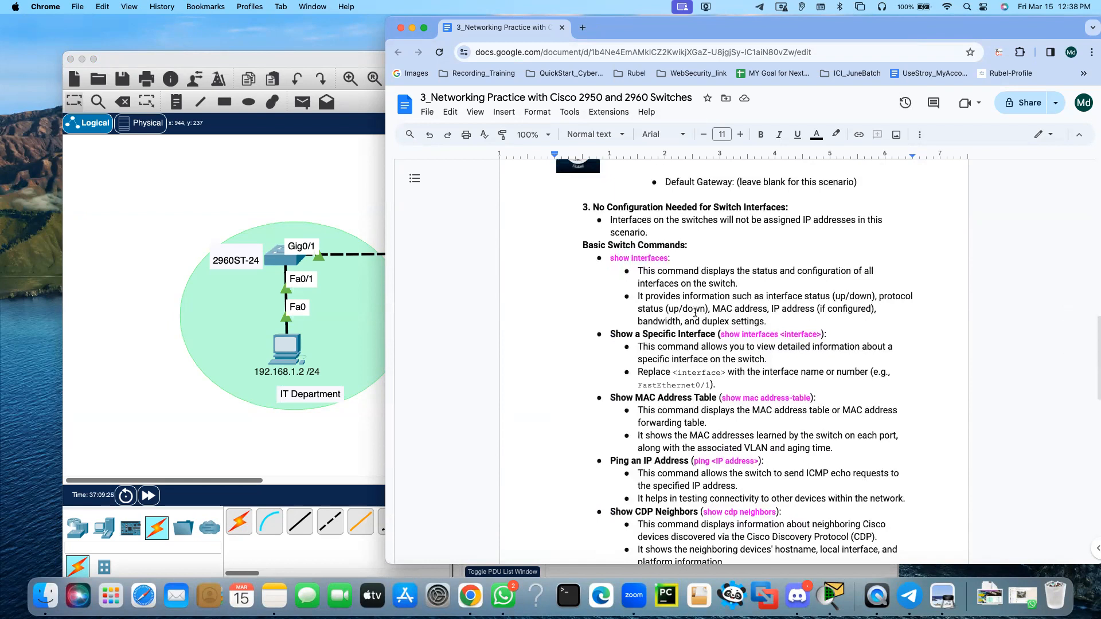
{"action": "scroll", "coordinate": [705, 391], "scroll_direction": "down", "scroll_amount": 1}
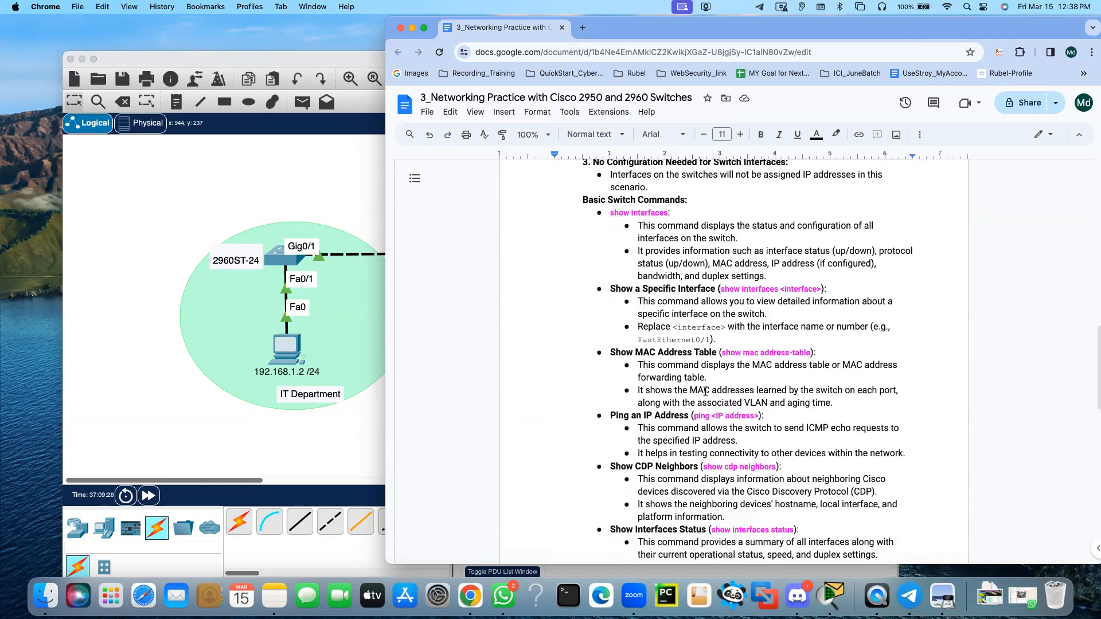
{"action": "scroll", "coordinate": [711, 387], "scroll_direction": "down", "scroll_amount": 8}
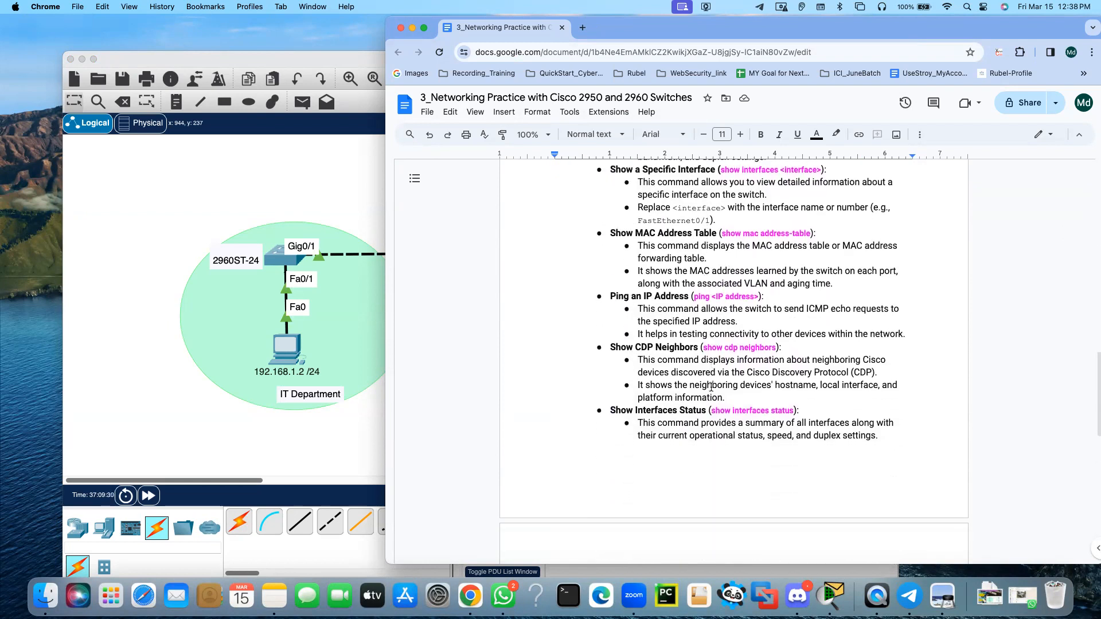
{"action": "scroll", "coordinate": [711, 387], "scroll_direction": "up", "scroll_amount": 6}
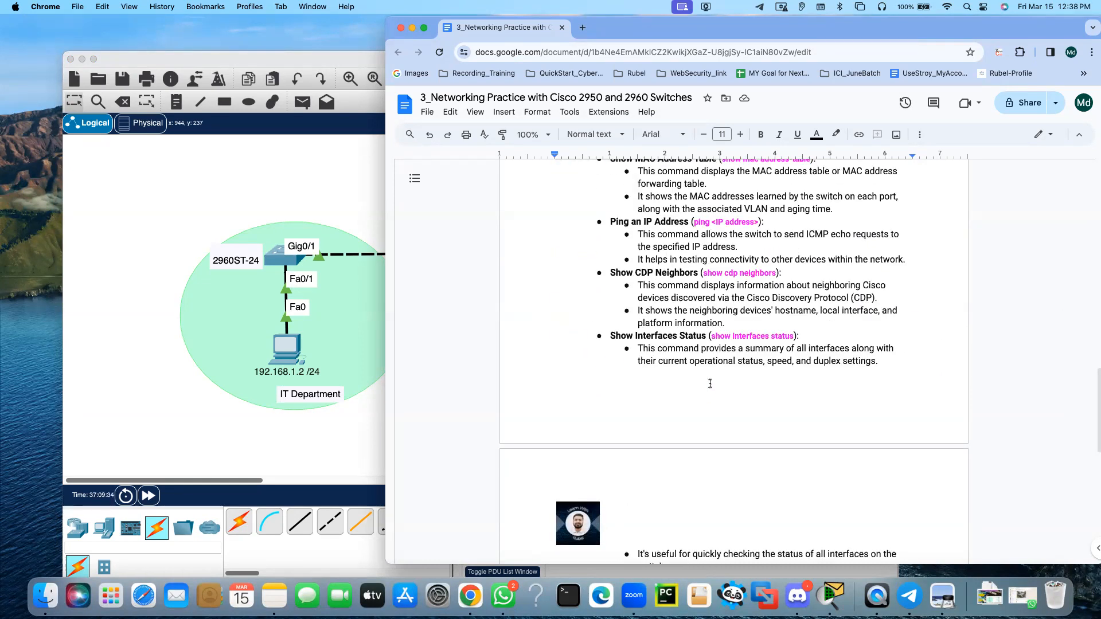
{"action": "scroll", "coordinate": [710, 384], "scroll_direction": "up", "scroll_amount": 2}
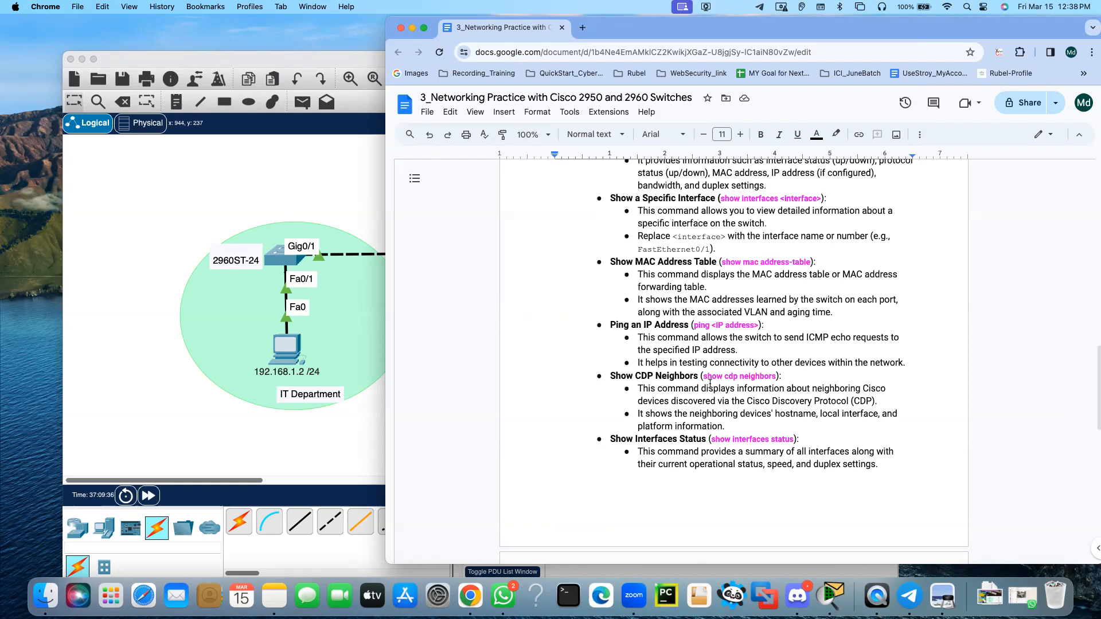
Switch to Cisco Packet Tracer, save the existing two-department network and start a new blank one
{"action": "left_click", "coordinate": [141, 334]}
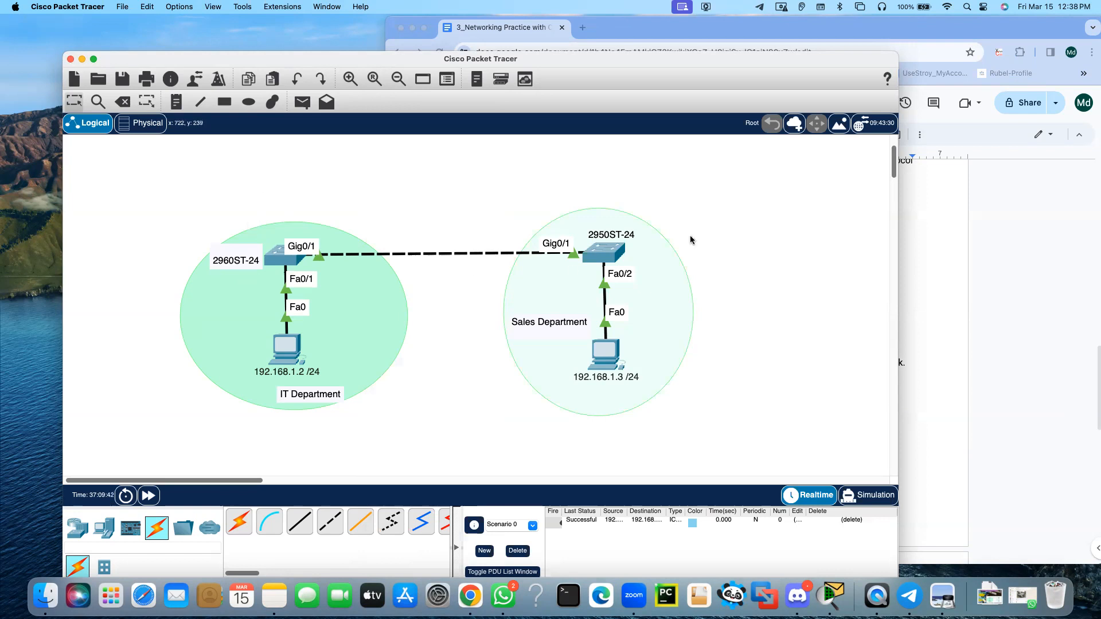
{"action": "left_click_drag", "start_coordinate": [100, 157], "coordinate": [727, 440]}
{"action": "left_click", "coordinate": [128, 195]}
{"action": "left_click", "coordinate": [122, 6]}
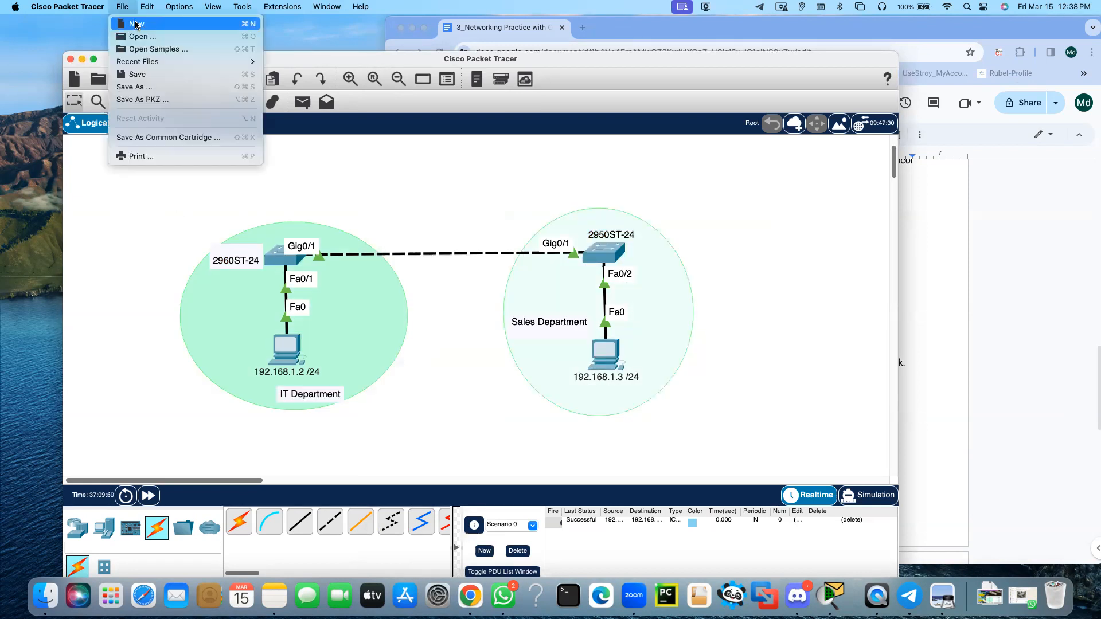
{"action": "left_click", "coordinate": [136, 25]}
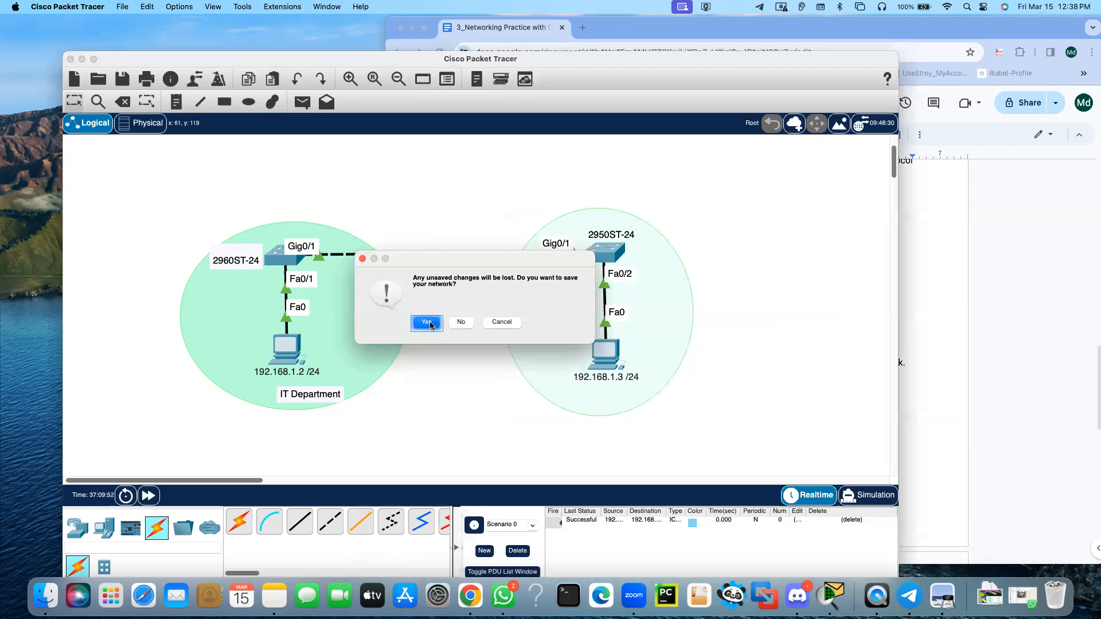
{"action": "left_click", "coordinate": [427, 323]}
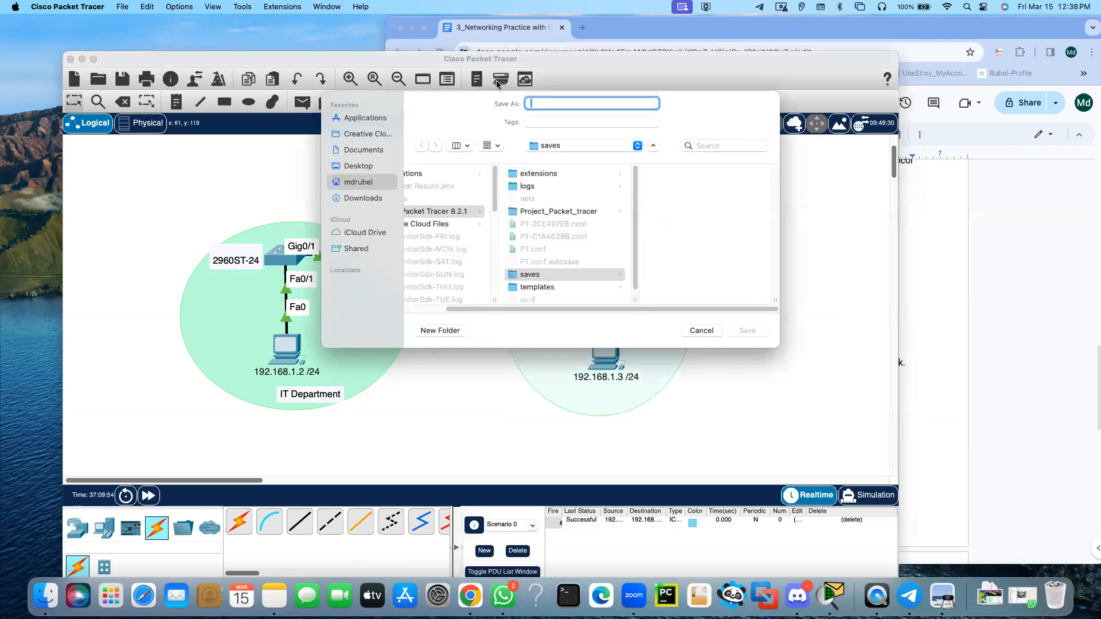
{"action": "left_click_drag", "start_coordinate": [456, 96], "coordinate": [0, 140]}
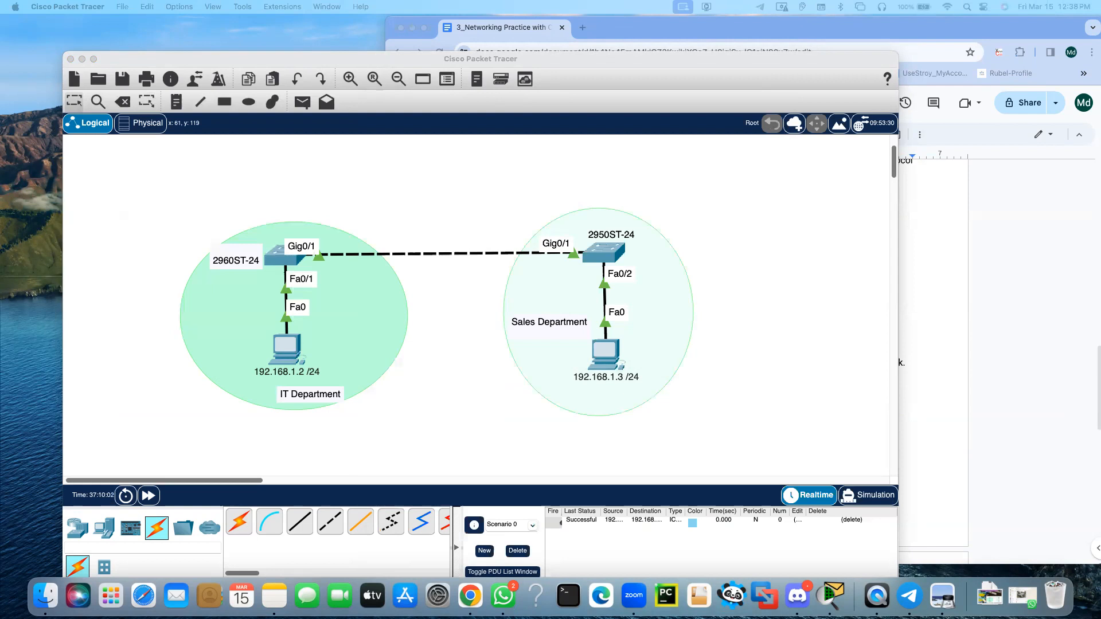
{"action": "key", "text": "Return"}
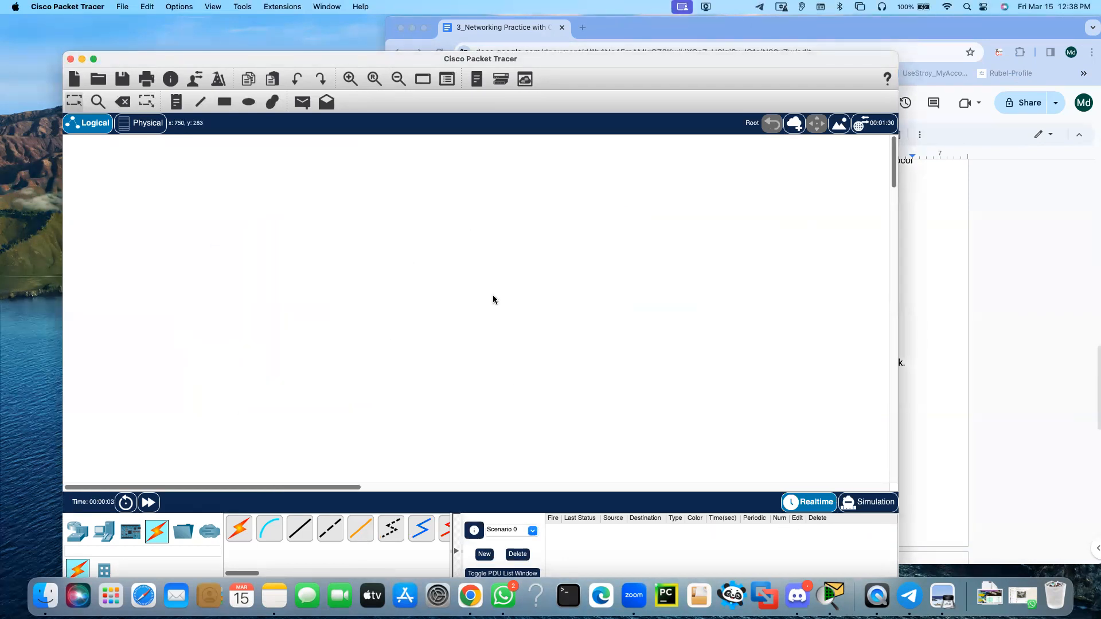
Narrow the Packet Tracer window and move the browser beside it with the document's Configuration and Steps sections in view
{"action": "left_click_drag", "start_coordinate": [869, 283], "coordinate": [669, 284]}
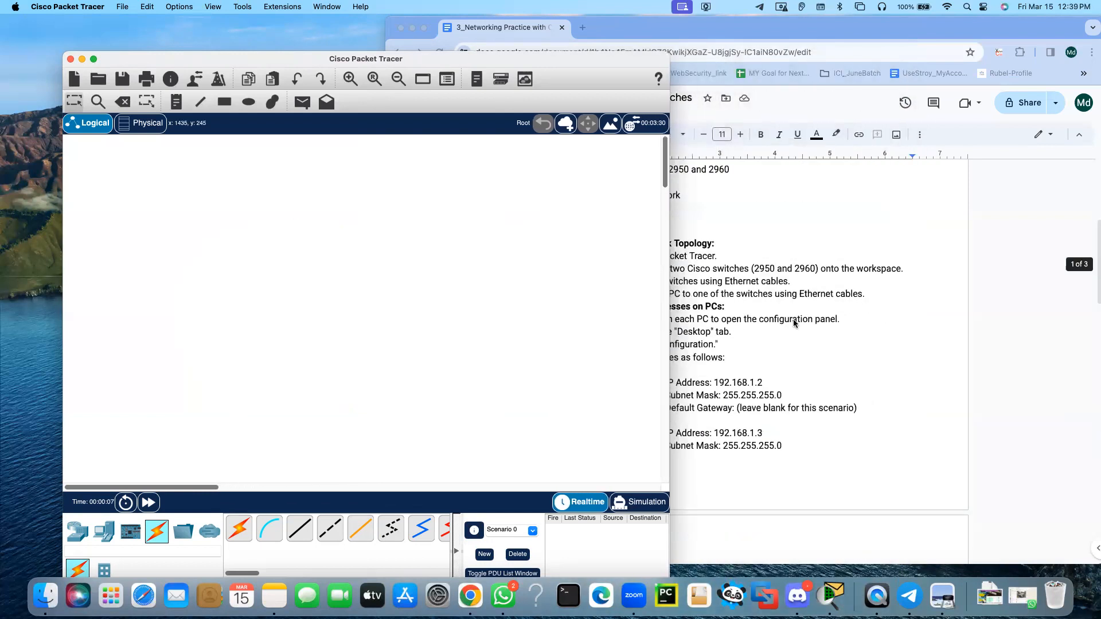
{"action": "scroll", "coordinate": [794, 322], "scroll_direction": "up", "scroll_amount": 3}
{"action": "left_click_drag", "start_coordinate": [781, 18], "coordinate": [965, 19]}
{"action": "scroll", "coordinate": [887, 294], "scroll_direction": "up", "scroll_amount": 1}
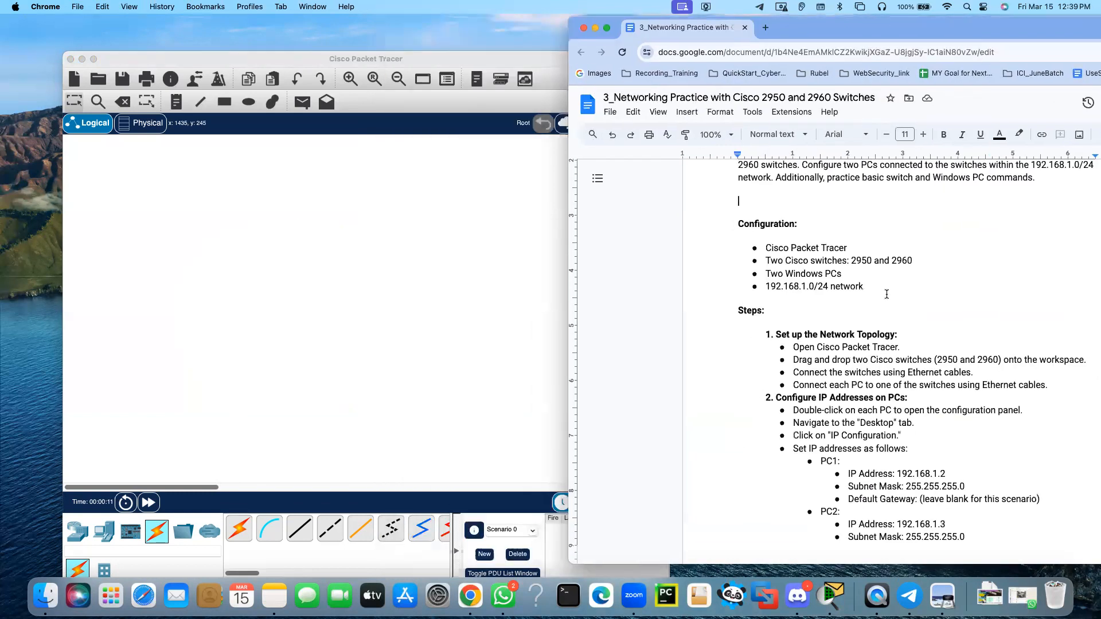
Place a 2950-24 switch in the empty logical workspace
{"action": "left_click", "coordinate": [414, 256]}
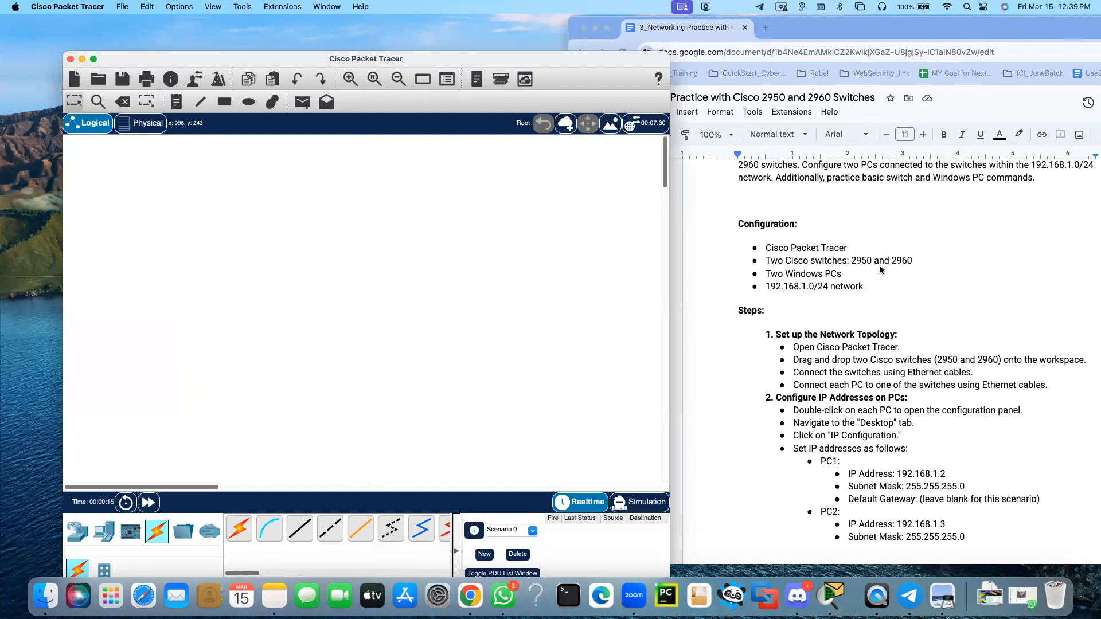
{"action": "left_click", "coordinate": [73, 538]}
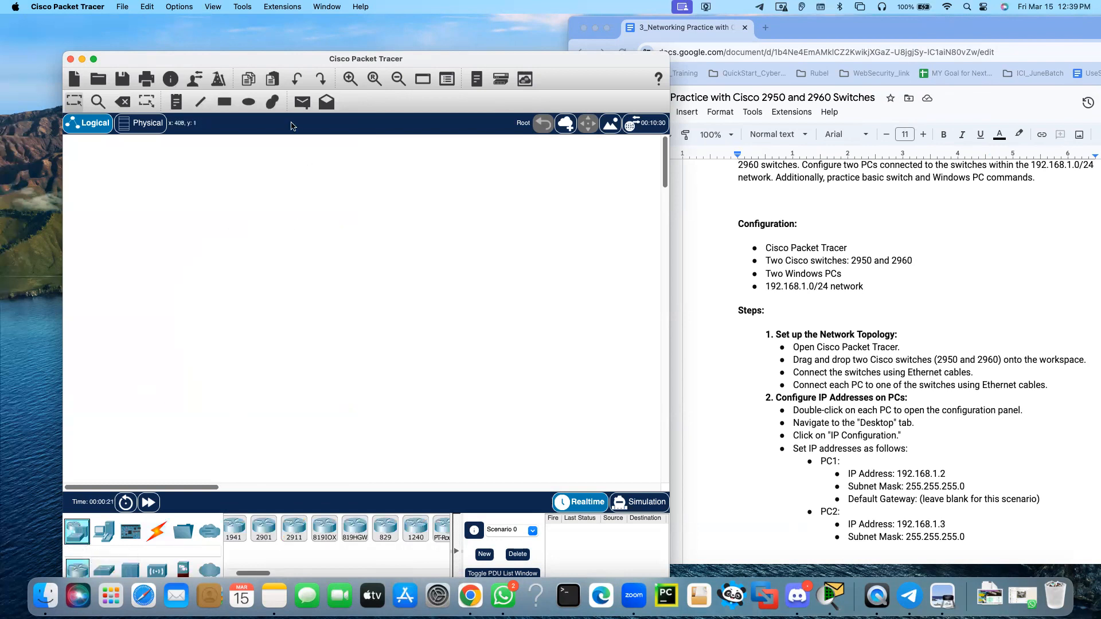
{"action": "left_click_drag", "start_coordinate": [266, 59], "coordinate": [259, 46]}
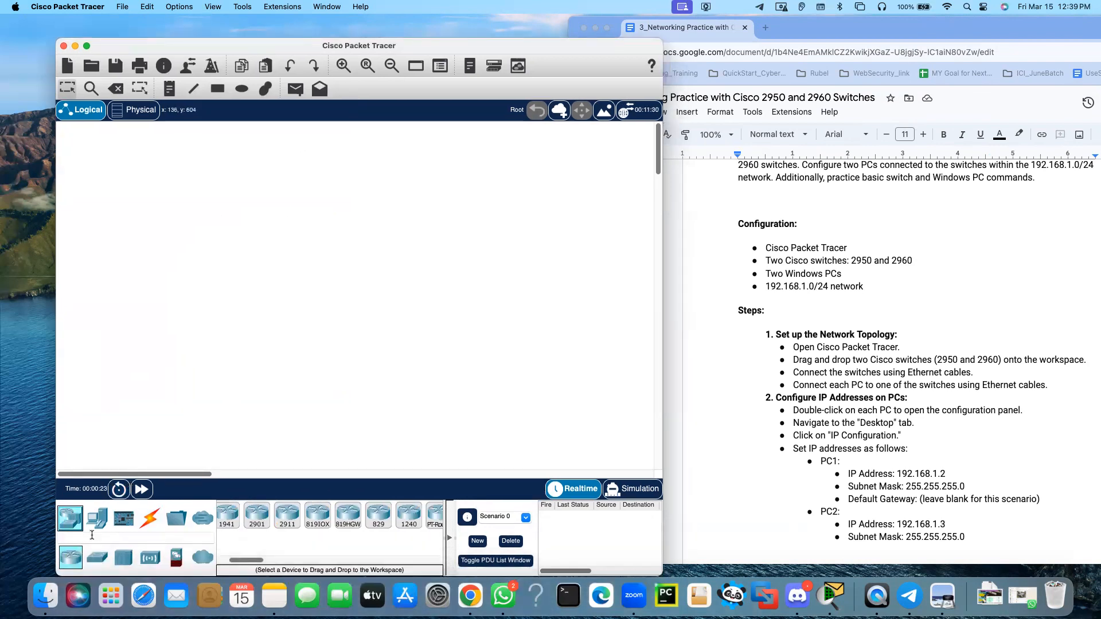
{"action": "left_click", "coordinate": [97, 558]}
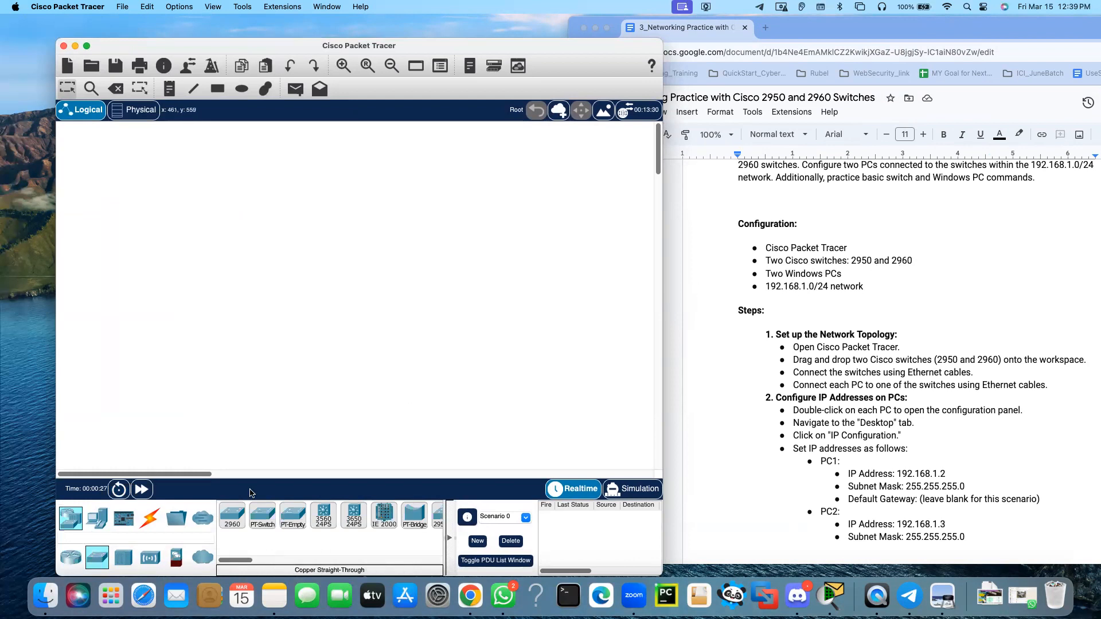
{"action": "left_click_drag", "start_coordinate": [248, 560], "coordinate": [271, 561]}
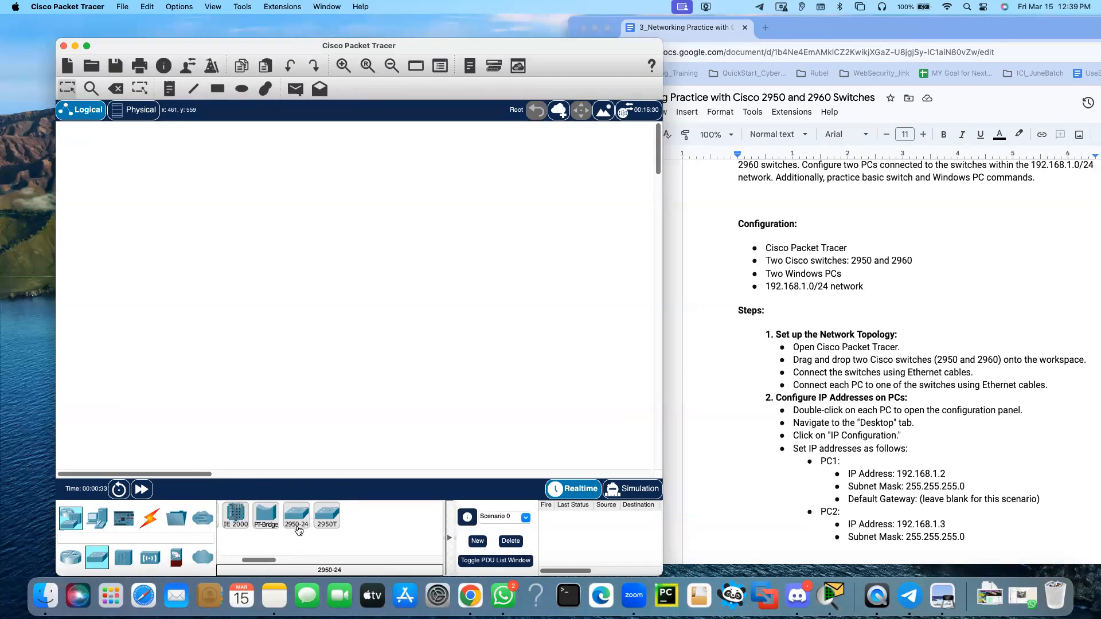
{"action": "left_click", "coordinate": [297, 517]}
{"action": "left_click", "coordinate": [199, 278]}
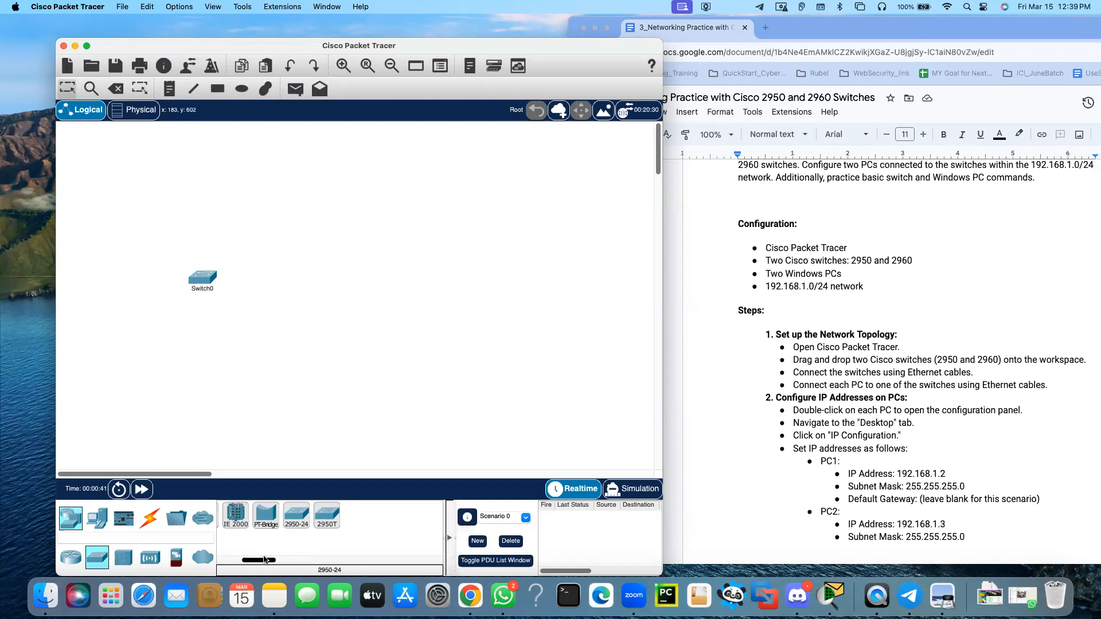
Add a 2960 switch and arrange the two switches side by side, with the 2960 left of the 2950-24
{"action": "left_click_drag", "start_coordinate": [264, 561], "coordinate": [210, 559]}
{"action": "left_click", "coordinate": [232, 519]}
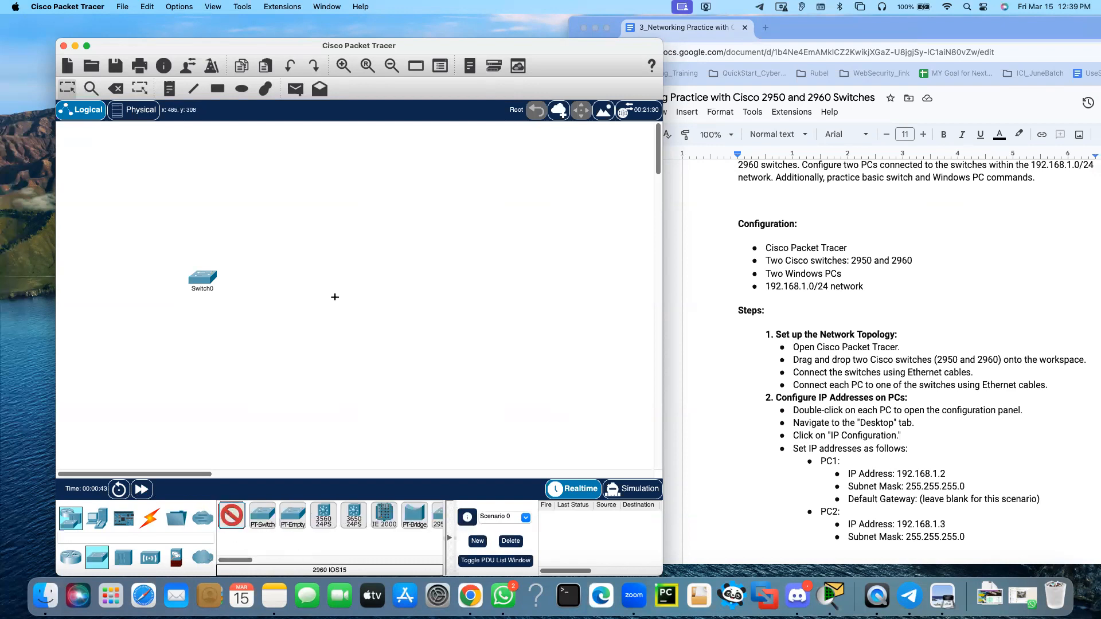
{"action": "left_click", "coordinate": [345, 279]}
{"action": "left_click_drag", "start_coordinate": [202, 279], "coordinate": [254, 282]}
{"action": "left_click", "coordinate": [410, 288]}
{"action": "mouse_move", "coordinate": [410, 288]}
{"action": "left_mouse_down"}
{"action": "mouse_move", "coordinate": [341, 291]}
{"action": "mouse_move", "coordinate": [412, 288]}
{"action": "left_mouse_up"}
{"action": "left_click", "coordinate": [395, 335]}
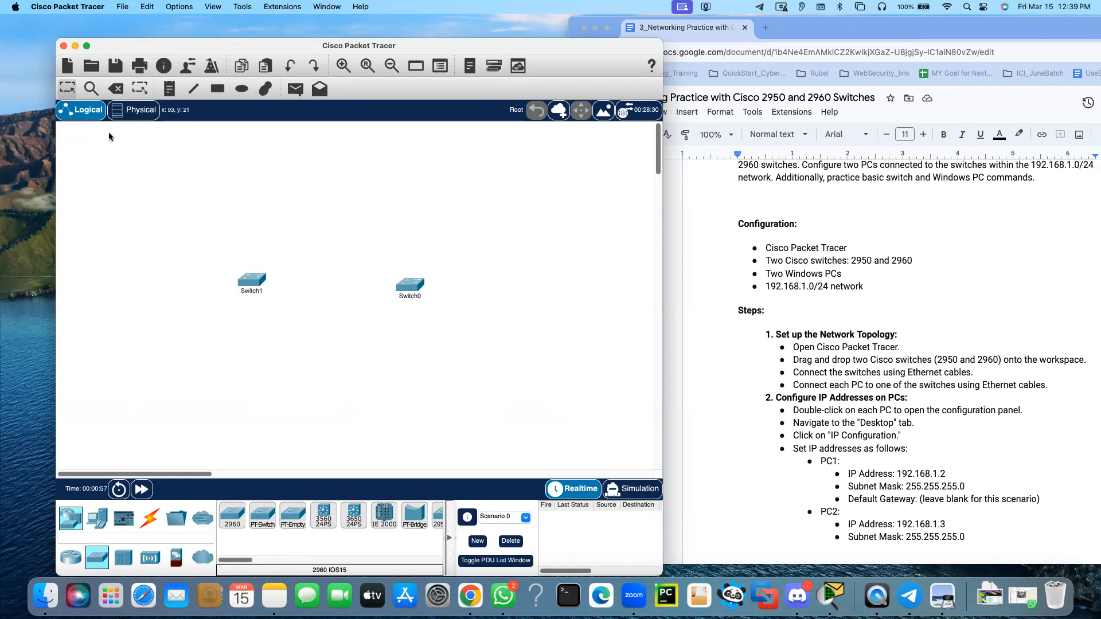
Enable Show Device Model Labels in the preferences and nudge the 2950-24 switch closer to level with the 2960
{"action": "left_click", "coordinate": [54, 9]}
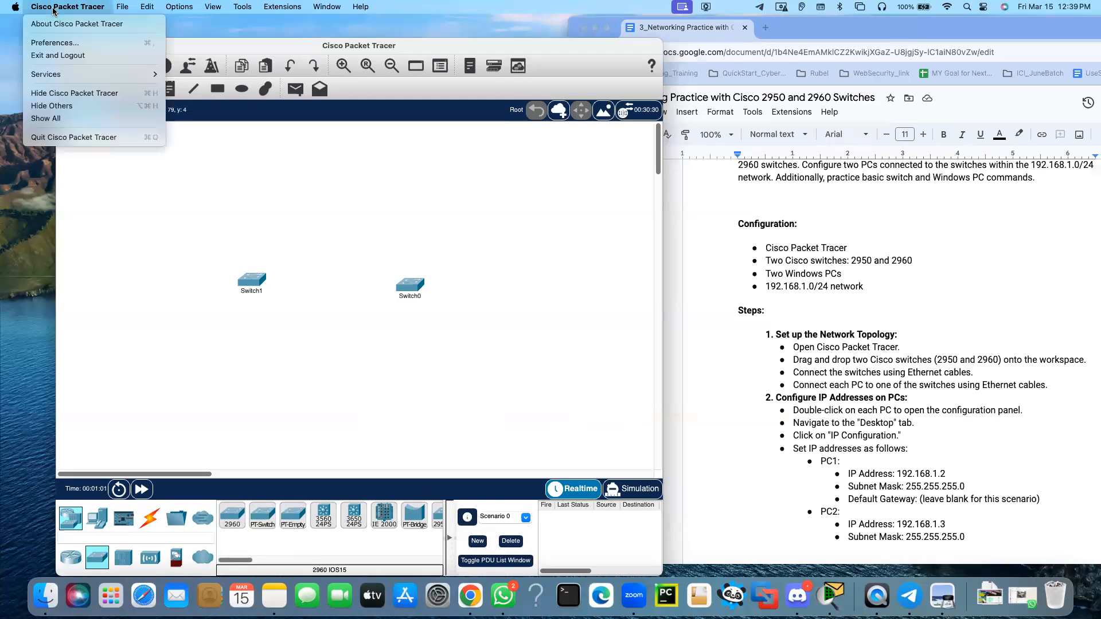
{"action": "left_click", "coordinate": [66, 44]}
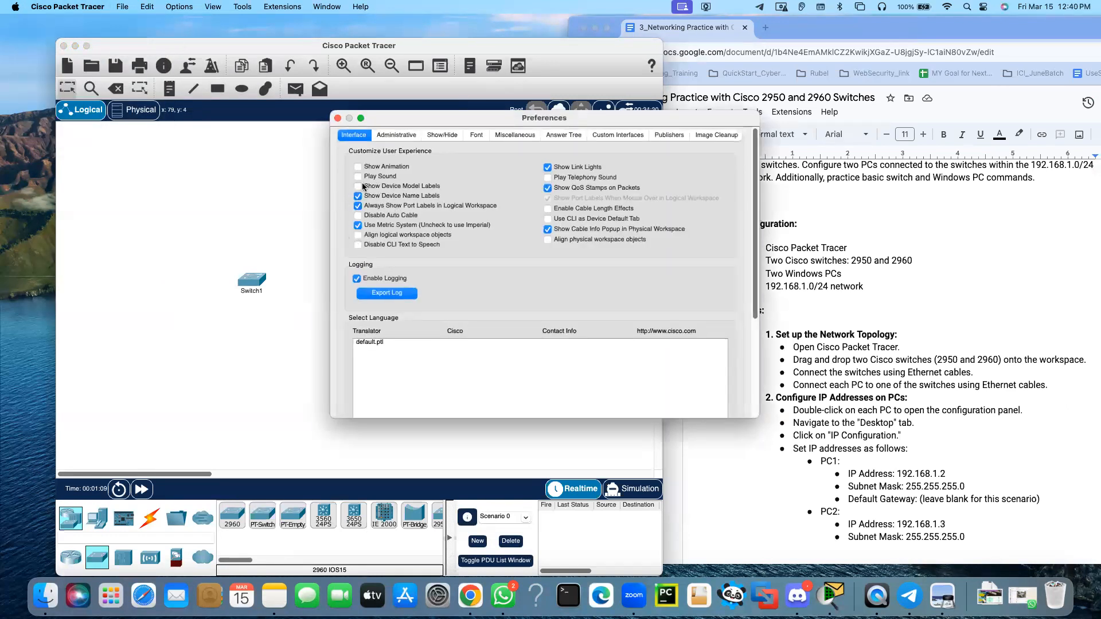
{"action": "left_click", "coordinate": [358, 186]}
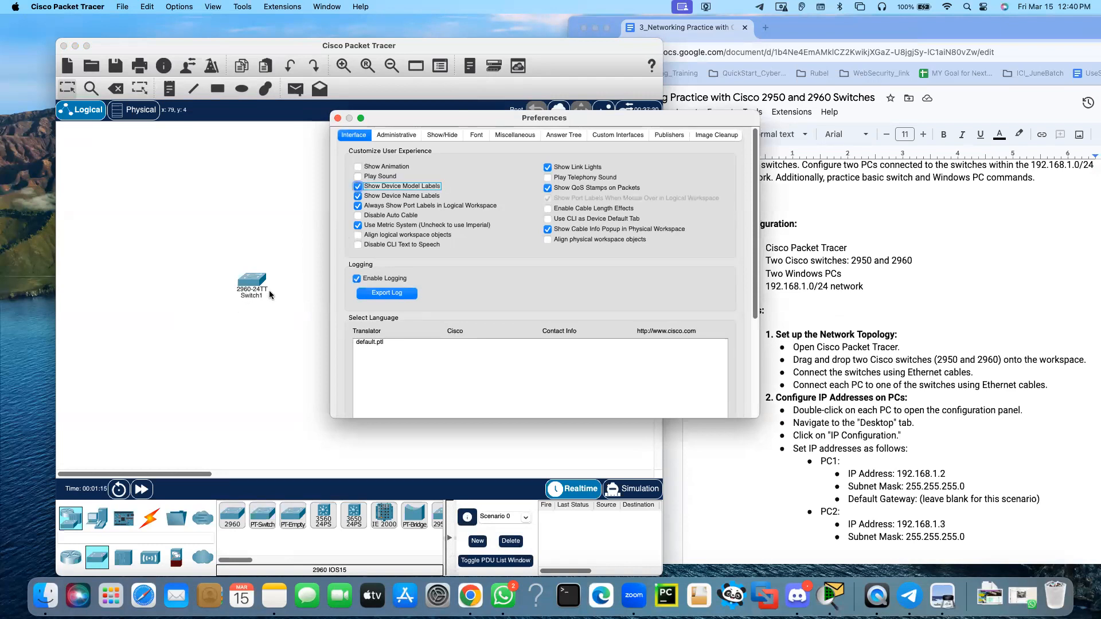
{"action": "left_click", "coordinate": [339, 118]}
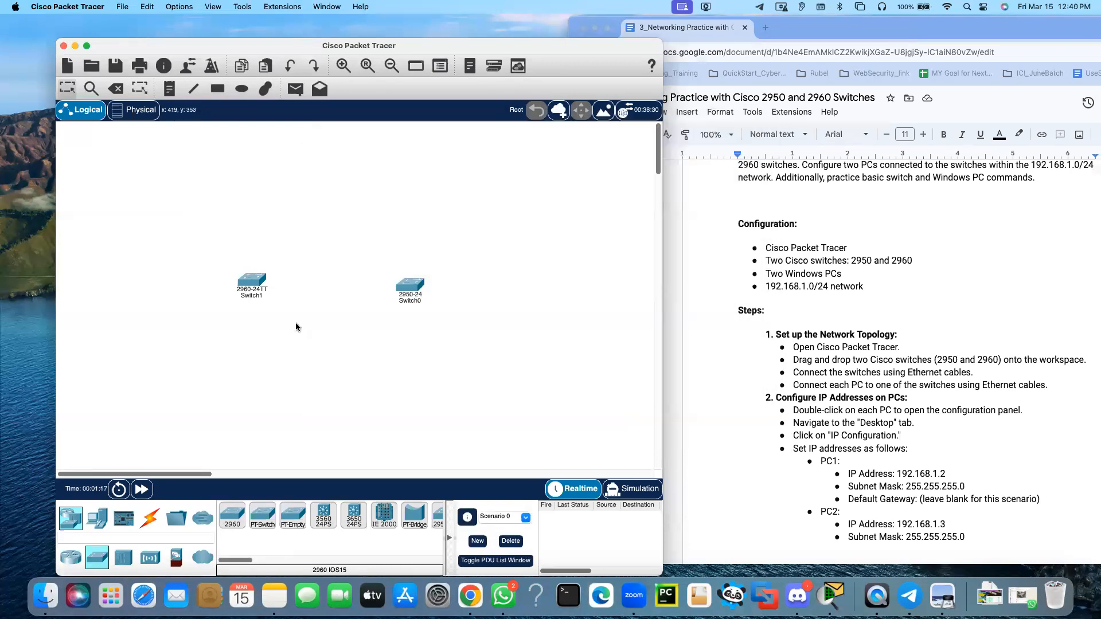
{"action": "left_click_drag", "start_coordinate": [412, 278], "coordinate": [412, 281]}
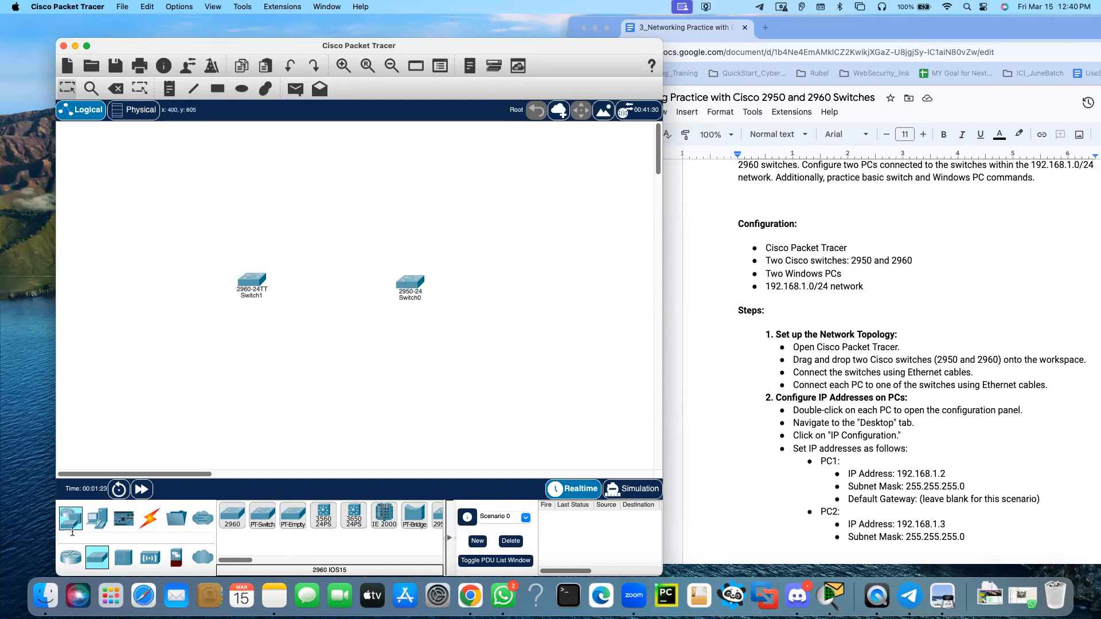
Place two PCs in the workspace, one below each switch
{"action": "left_click", "coordinate": [94, 524]}
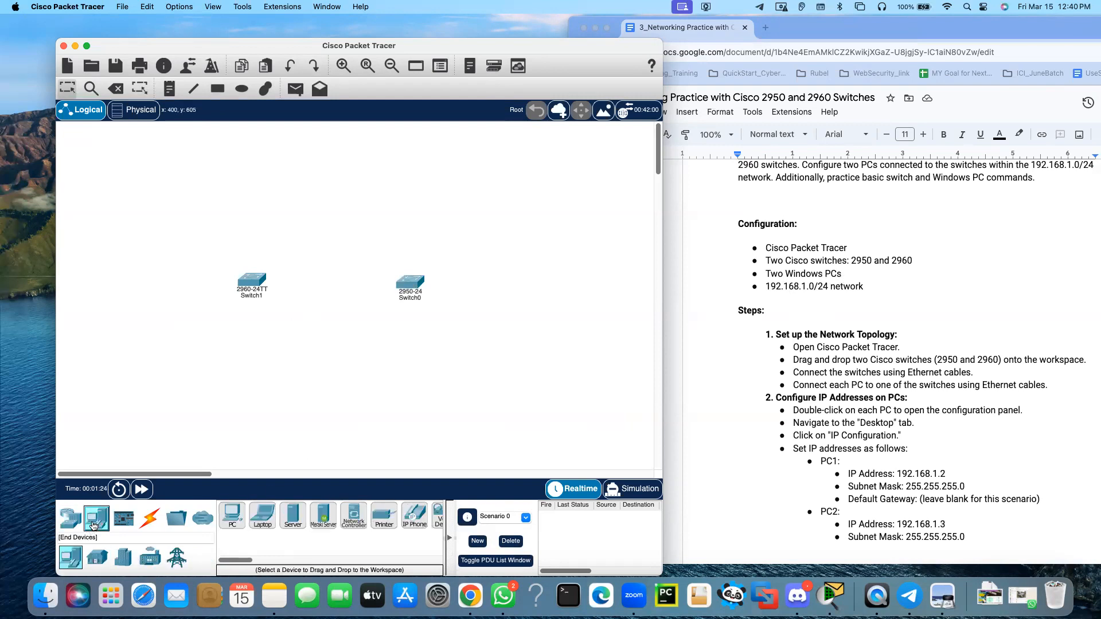
{"action": "left_click", "coordinate": [234, 515]}
{"action": "left_click", "coordinate": [234, 373]}
{"action": "left_click", "coordinate": [232, 515]}
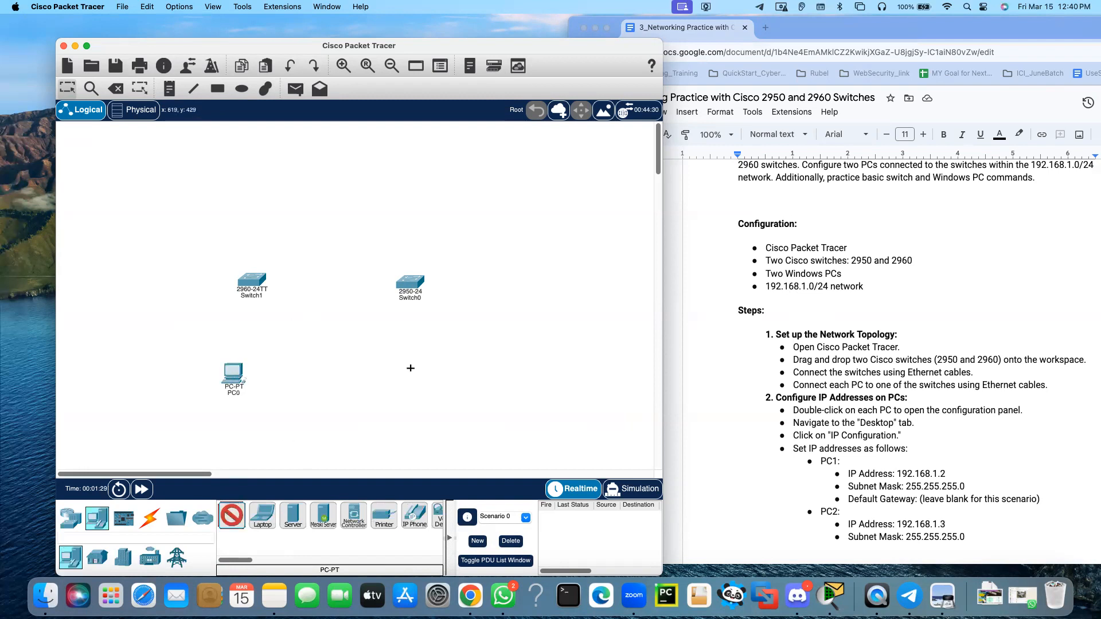
{"action": "left_click", "coordinate": [411, 369]}
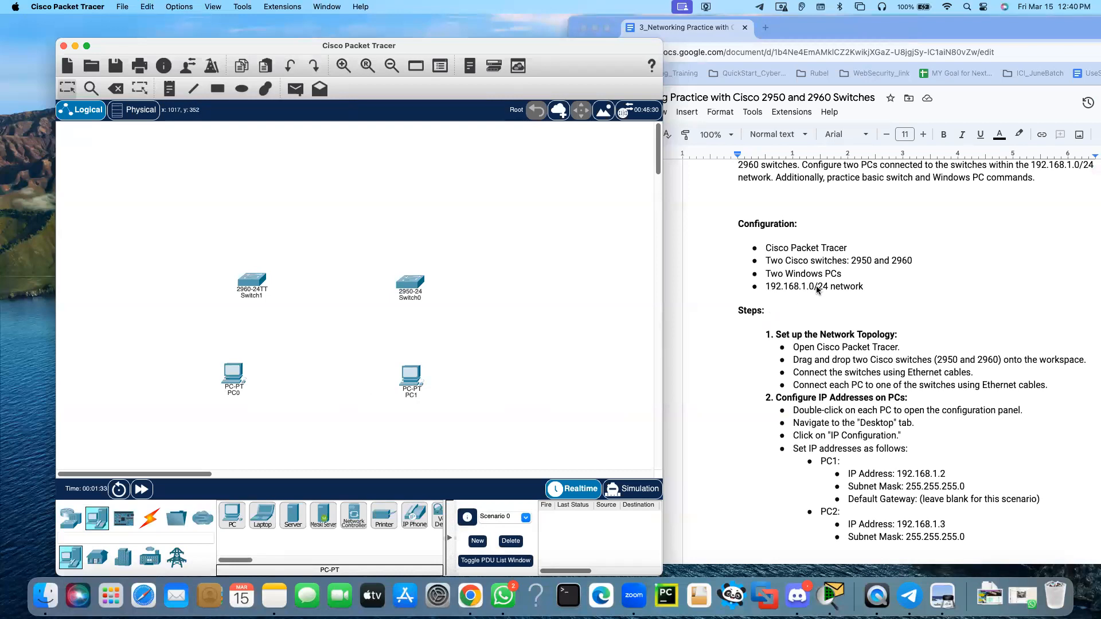
Give PC0 the static IPv4 address 192.168.1.2 with subnet mask 255.255.255.0
{"action": "double_click", "coordinate": [233, 374]}
{"action": "left_click", "coordinate": [574, 147]}
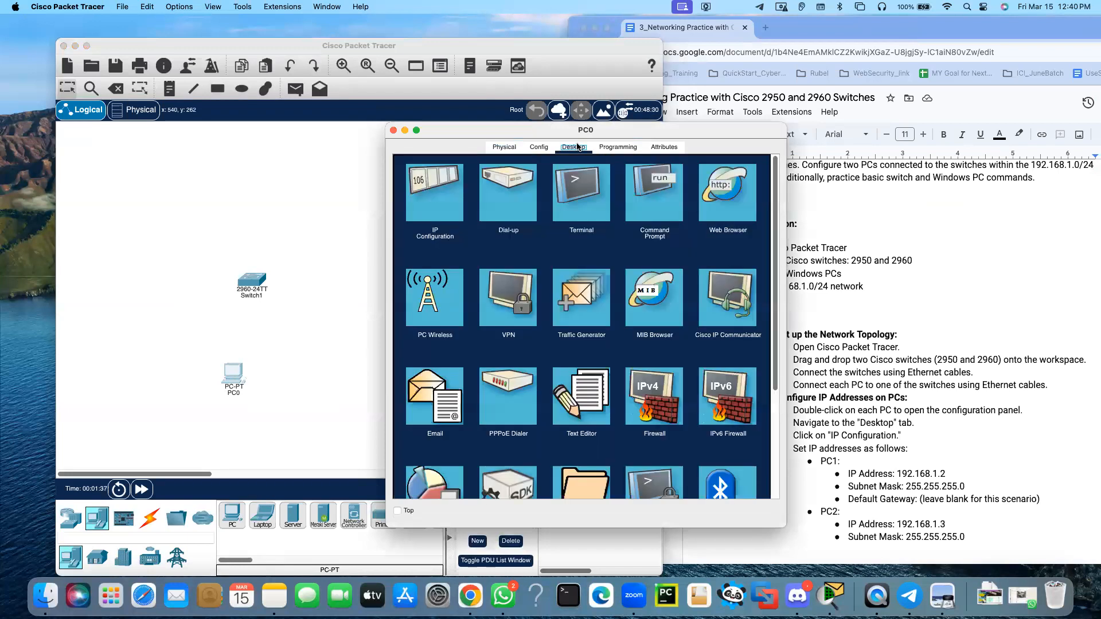
{"action": "left_click", "coordinate": [443, 193]}
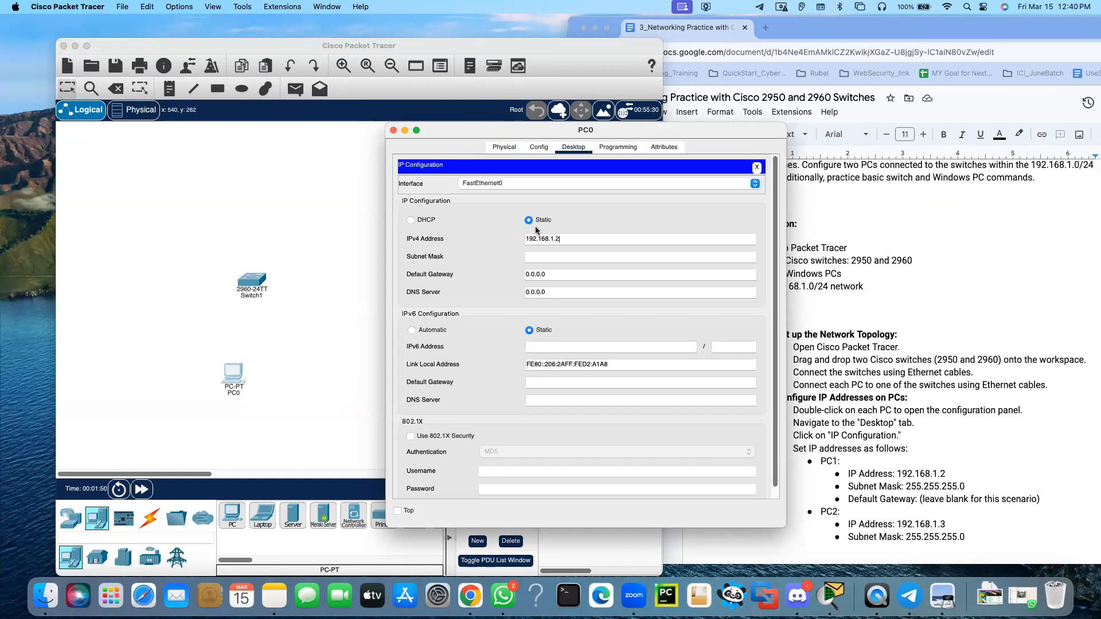
{"action": "left_click", "coordinate": [551, 257]}
{"action": "left_click_drag", "start_coordinate": [658, 131], "coordinate": [573, 133]}
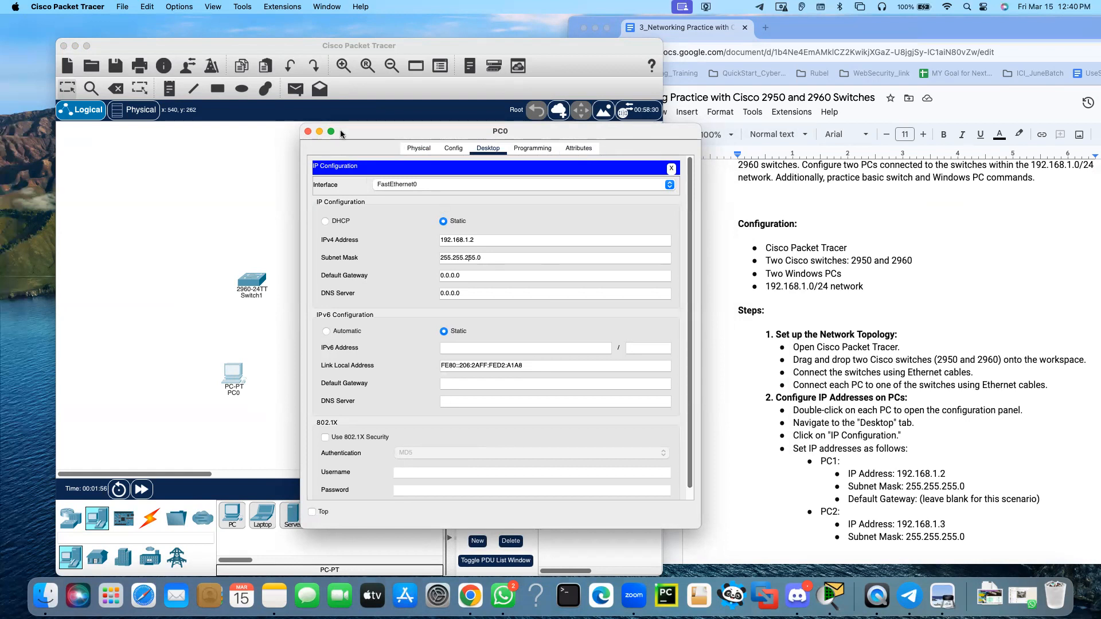
{"action": "left_click", "coordinate": [308, 131]}
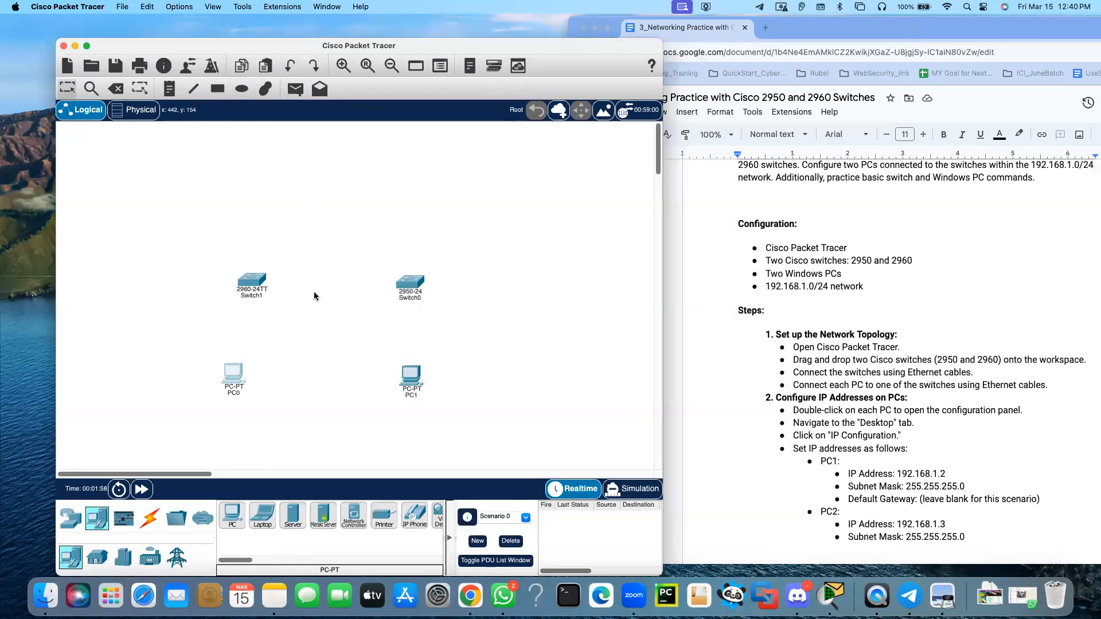
Give PC1 the static IPv4 address 192.168.1.3 with subnet mask 255.255.255.0
{"action": "double_click", "coordinate": [411, 376]}
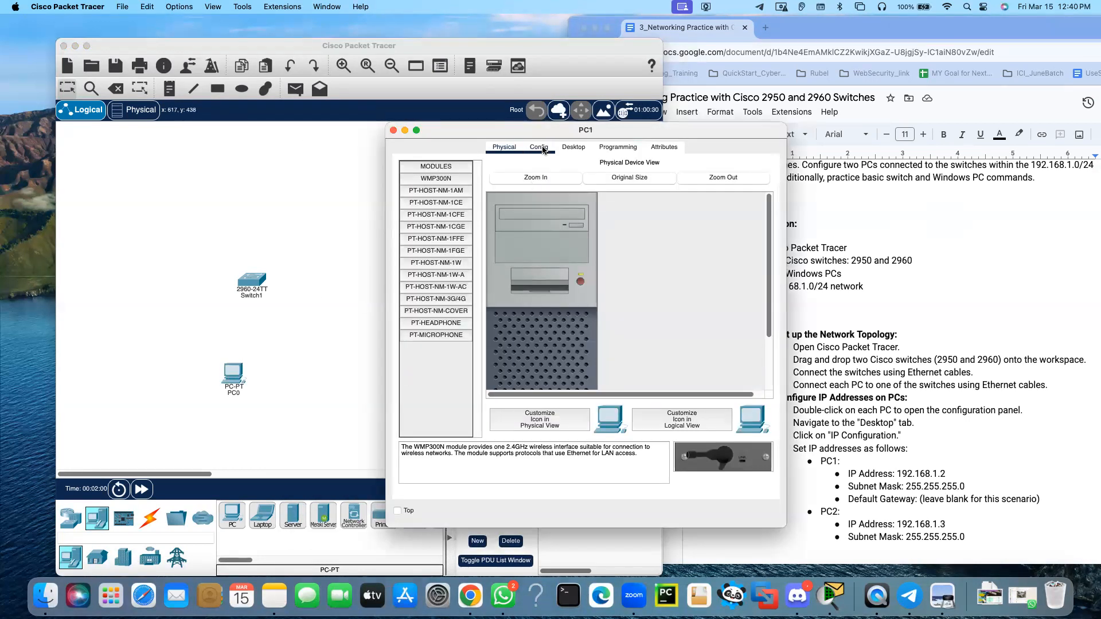
{"action": "left_click", "coordinate": [572, 148]}
{"action": "left_click", "coordinate": [432, 202]}
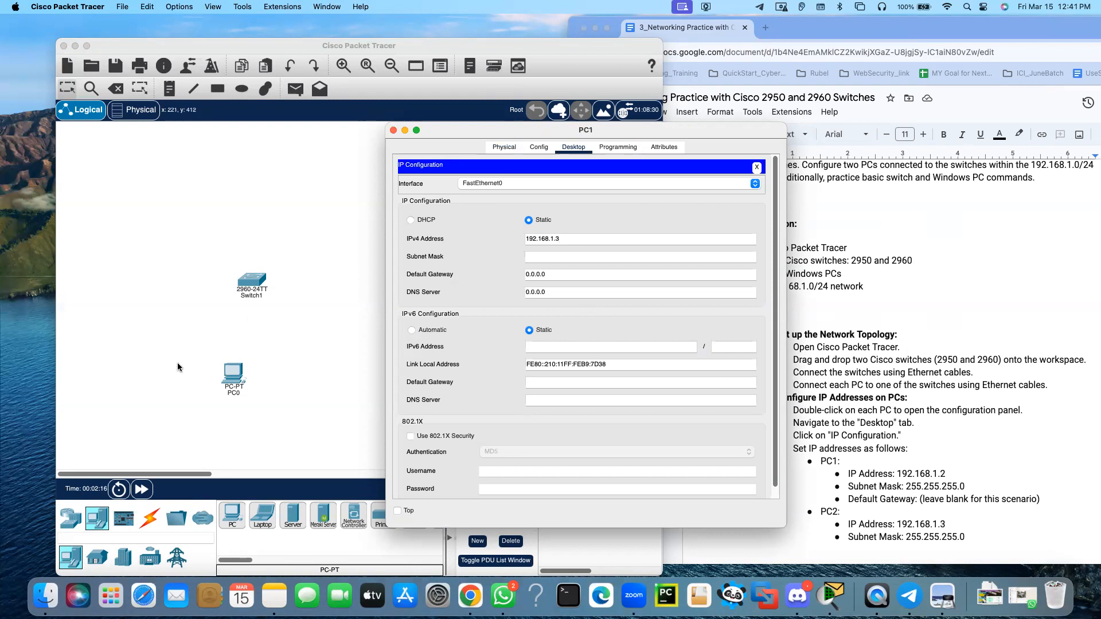
{"action": "key", "text": "Tab"}
{"action": "left_click", "coordinate": [394, 131]}
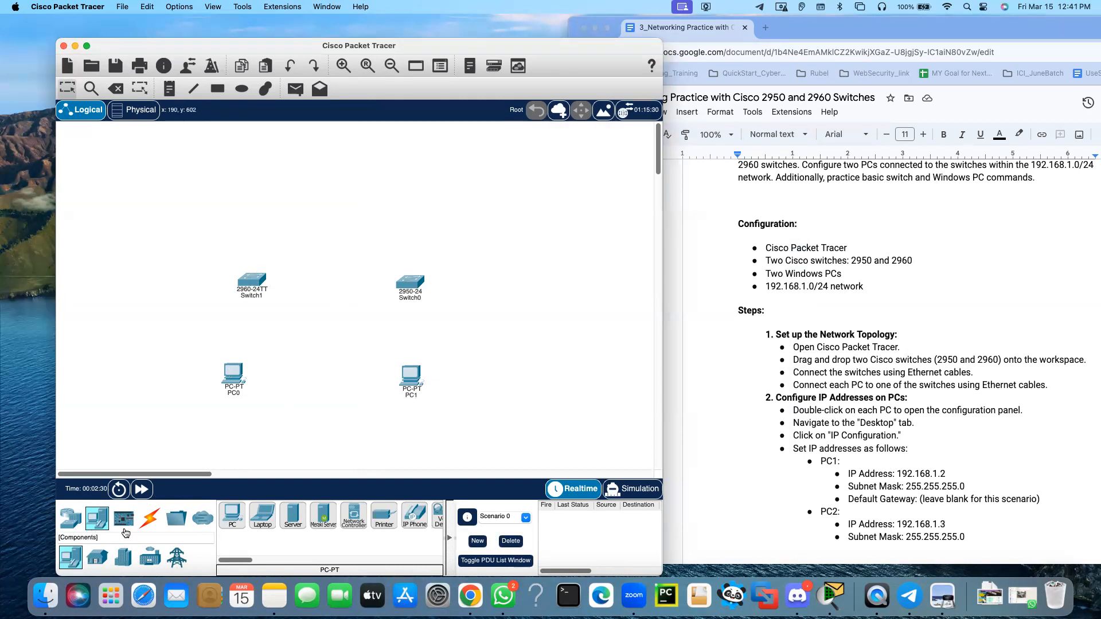
Connect PC0's FastEthernet0 to FastEthernet0/1 on the 2960 switch with a copper straight-through cable
{"action": "left_click", "coordinate": [149, 517]}
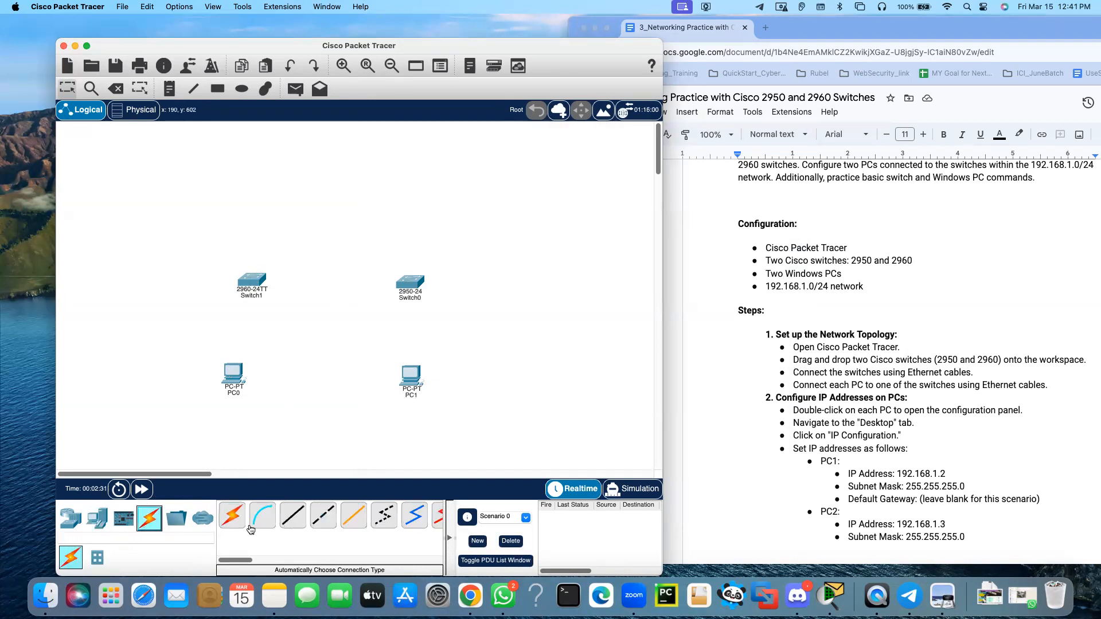
{"action": "left_click", "coordinate": [289, 525]}
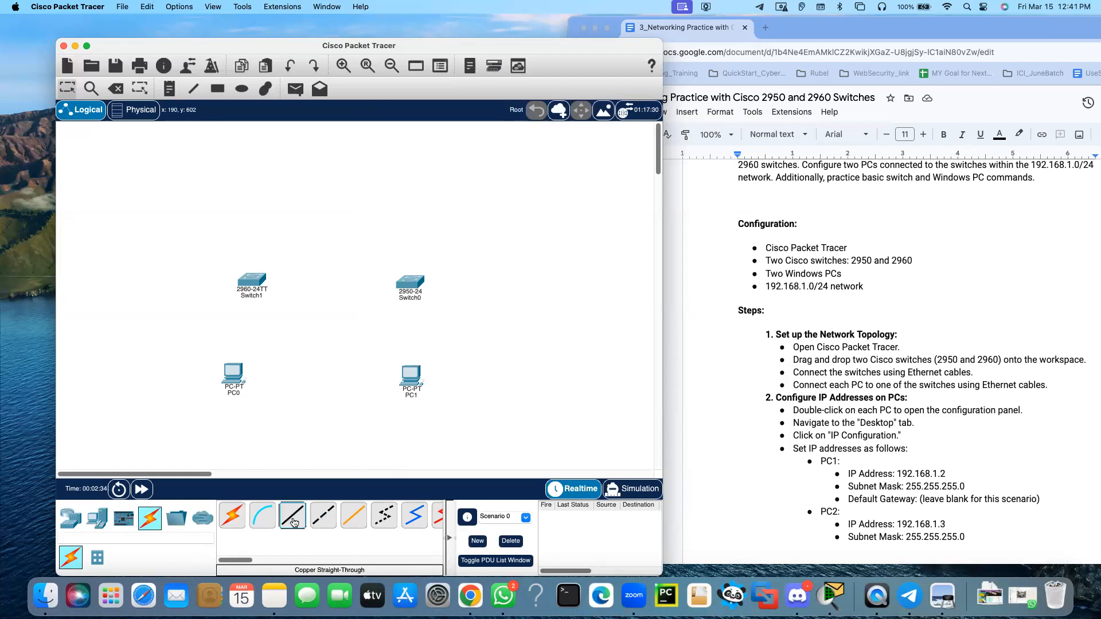
{"action": "left_click", "coordinate": [235, 372]}
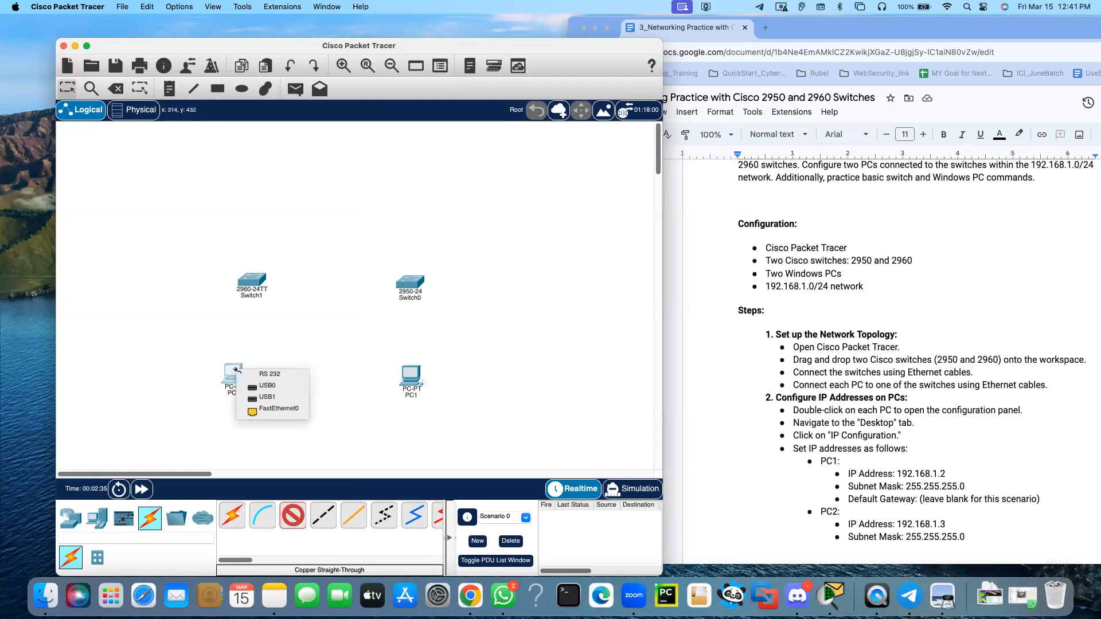
{"action": "left_click", "coordinate": [280, 411]}
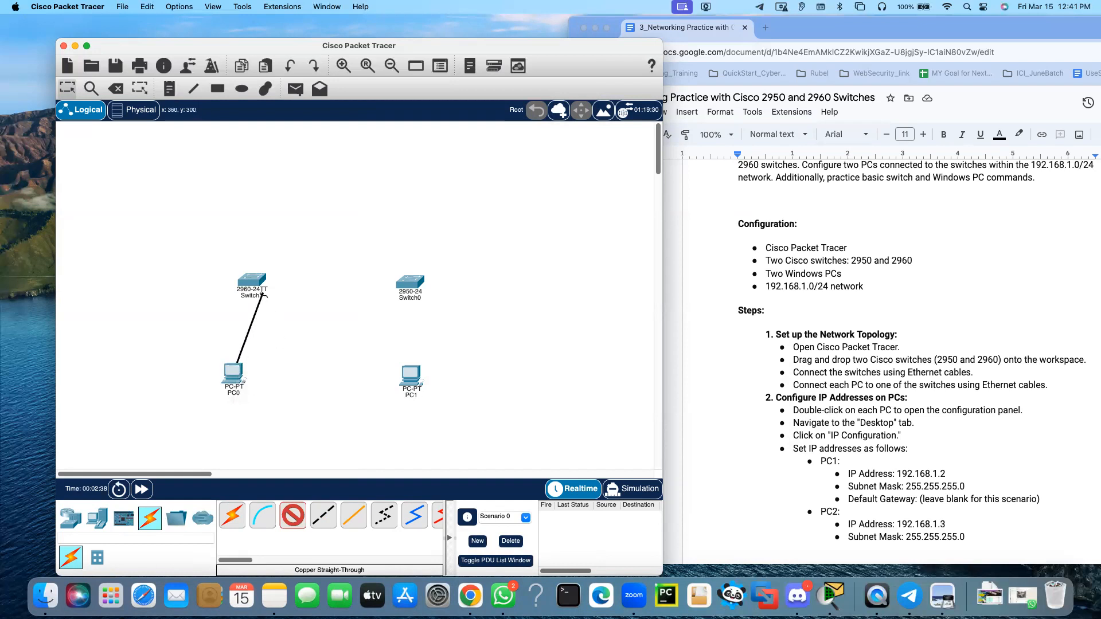
{"action": "left_click", "coordinate": [249, 282]}
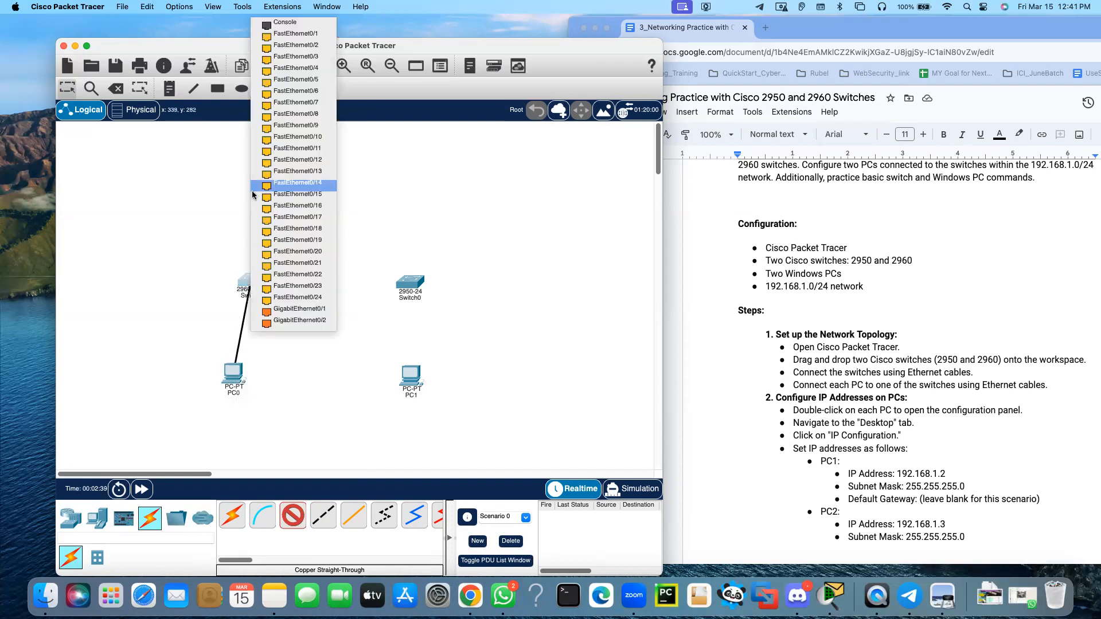
{"action": "left_click", "coordinate": [294, 36]}
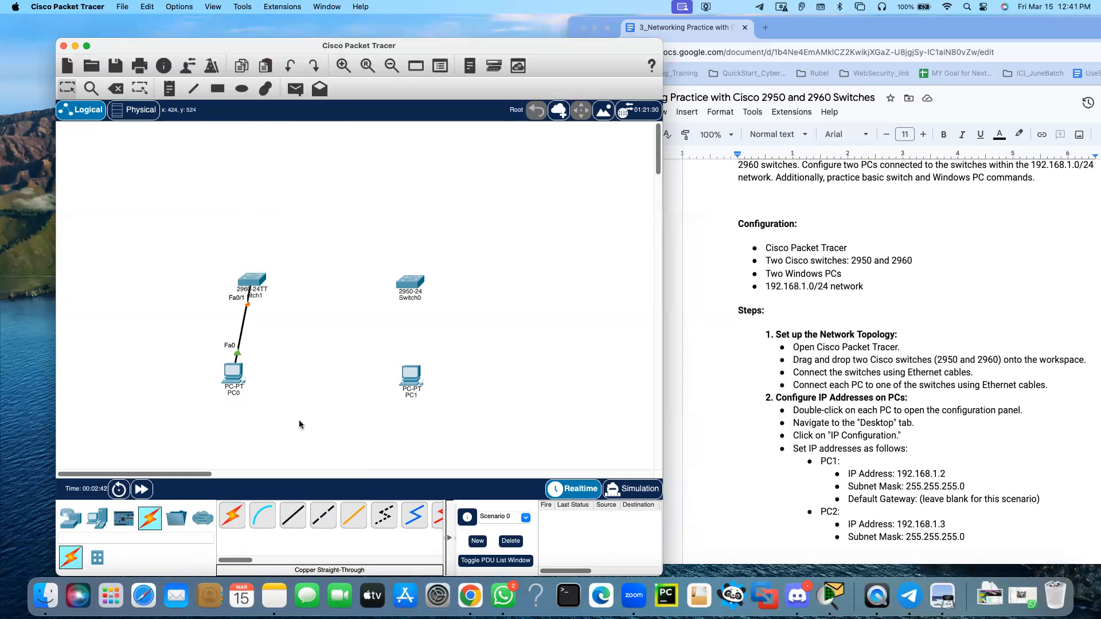
Connect PC1's FastEthernet0 to FastEthernet0/1 on the 2950-24 switch with a copper straight-through cable
{"action": "left_click", "coordinate": [293, 516]}
{"action": "left_click", "coordinate": [407, 377]}
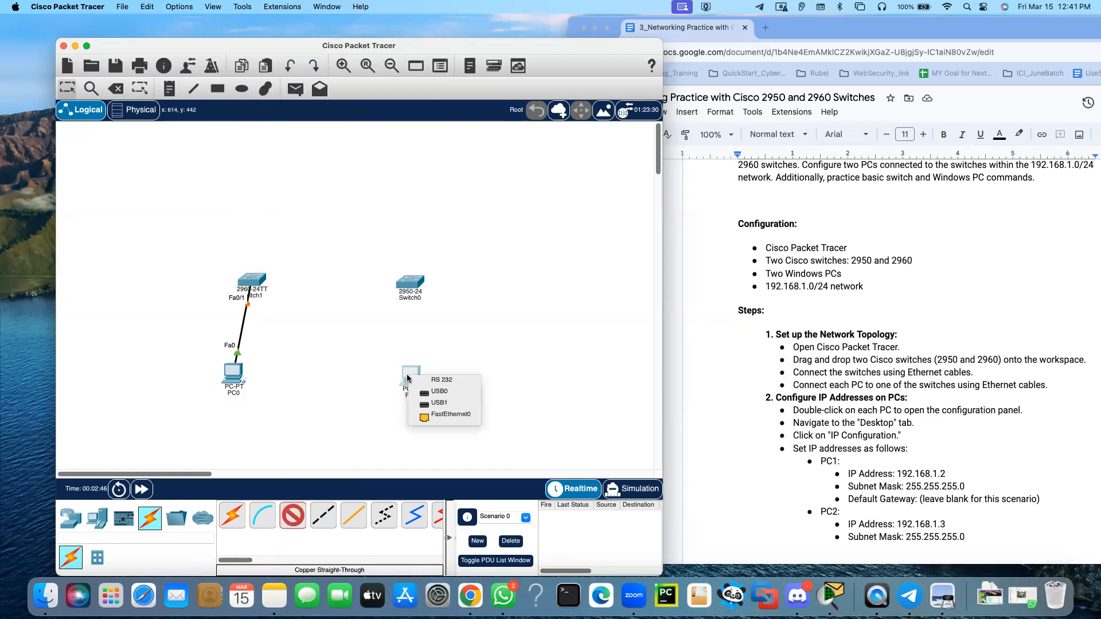
{"action": "left_click", "coordinate": [453, 415]}
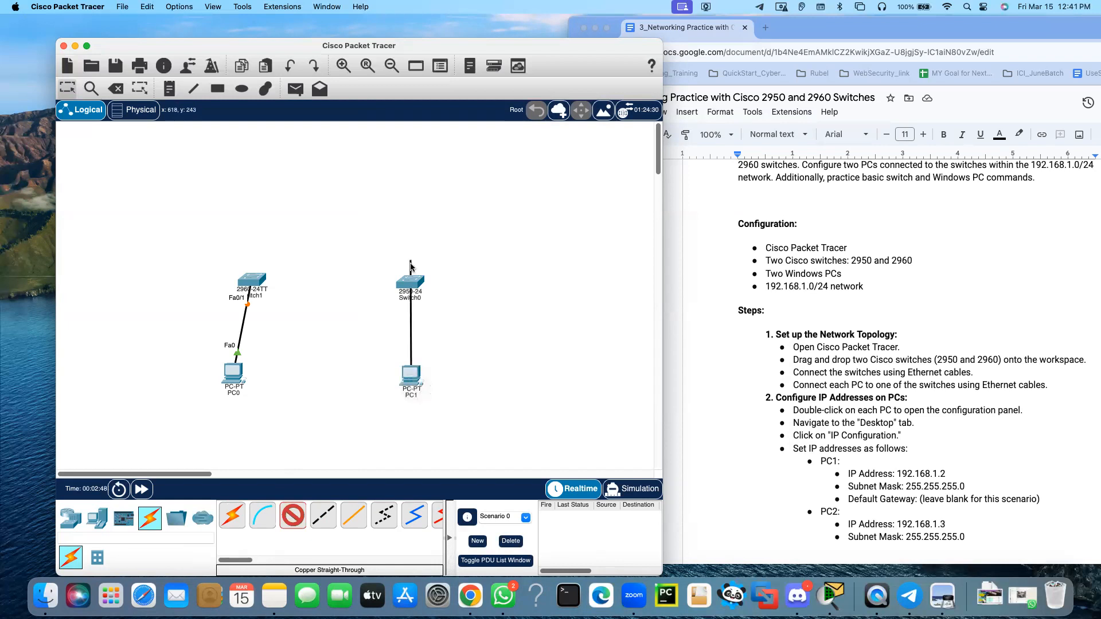
{"action": "left_click", "coordinate": [413, 279]}
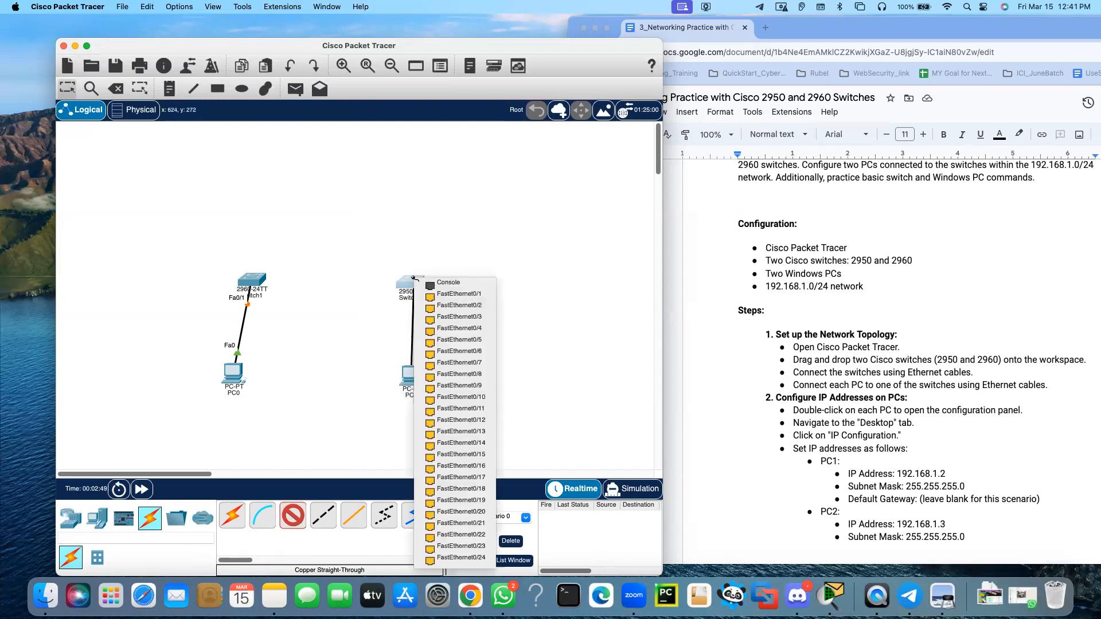
{"action": "left_click", "coordinate": [464, 295]}
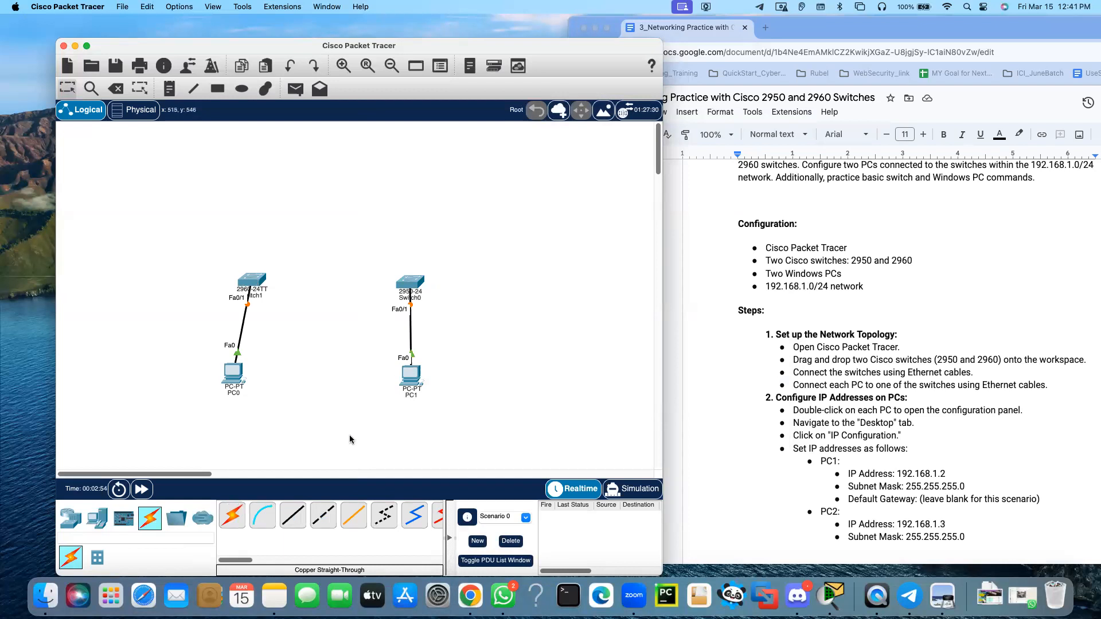
{"action": "left_click", "coordinate": [321, 525]}
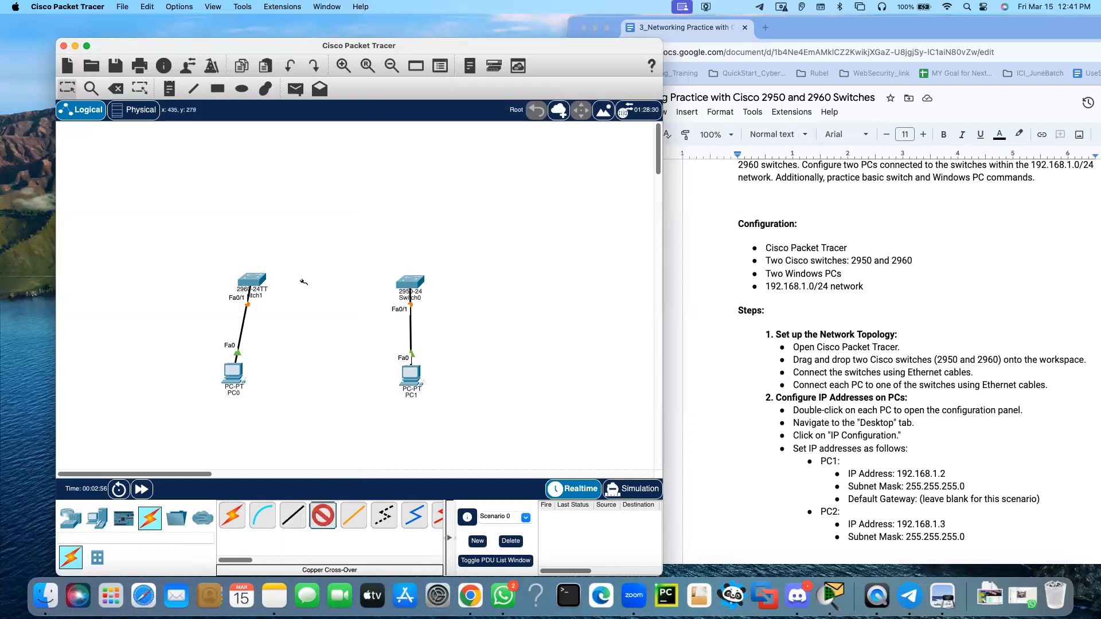
{"action": "left_click", "coordinate": [259, 278]}
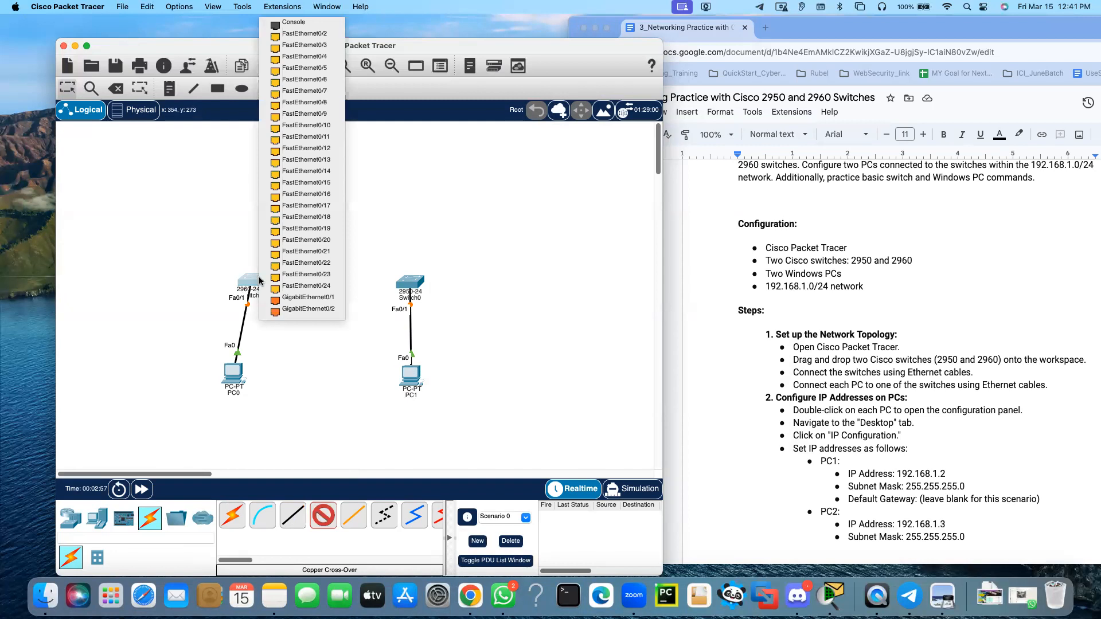
{"action": "left_click", "coordinate": [319, 299]}
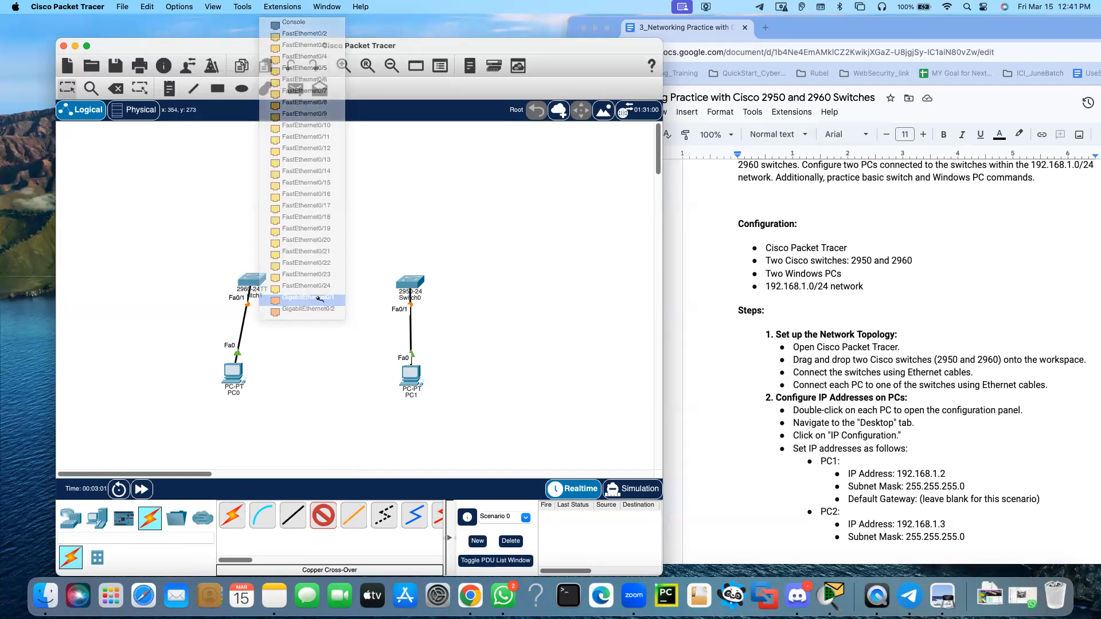
{"action": "left_click", "coordinate": [397, 282]}
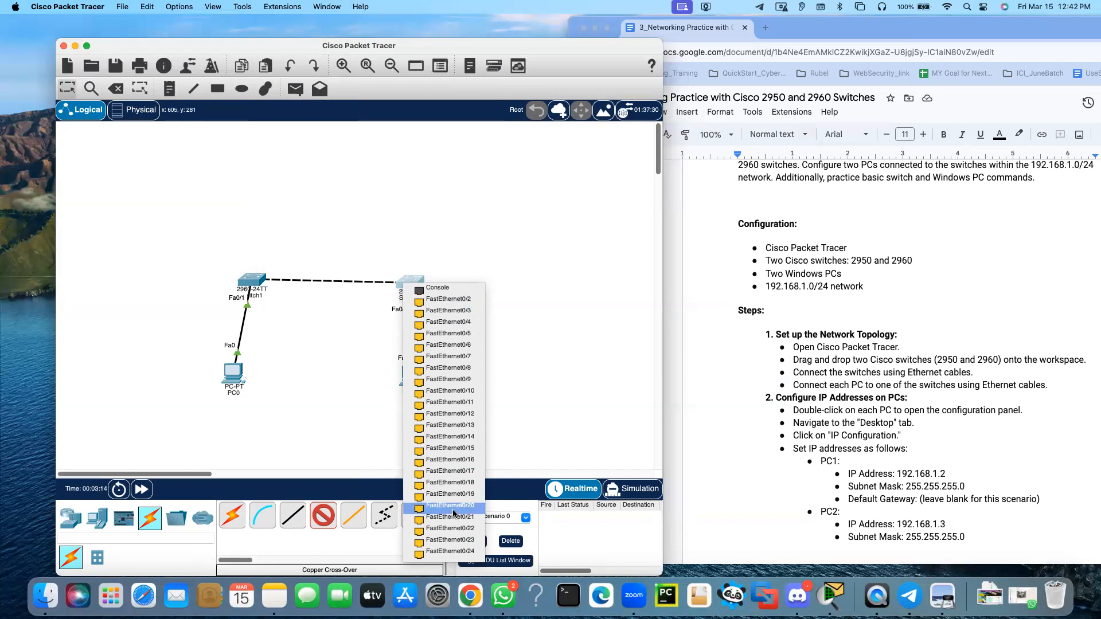
{"action": "left_click", "coordinate": [309, 333]}
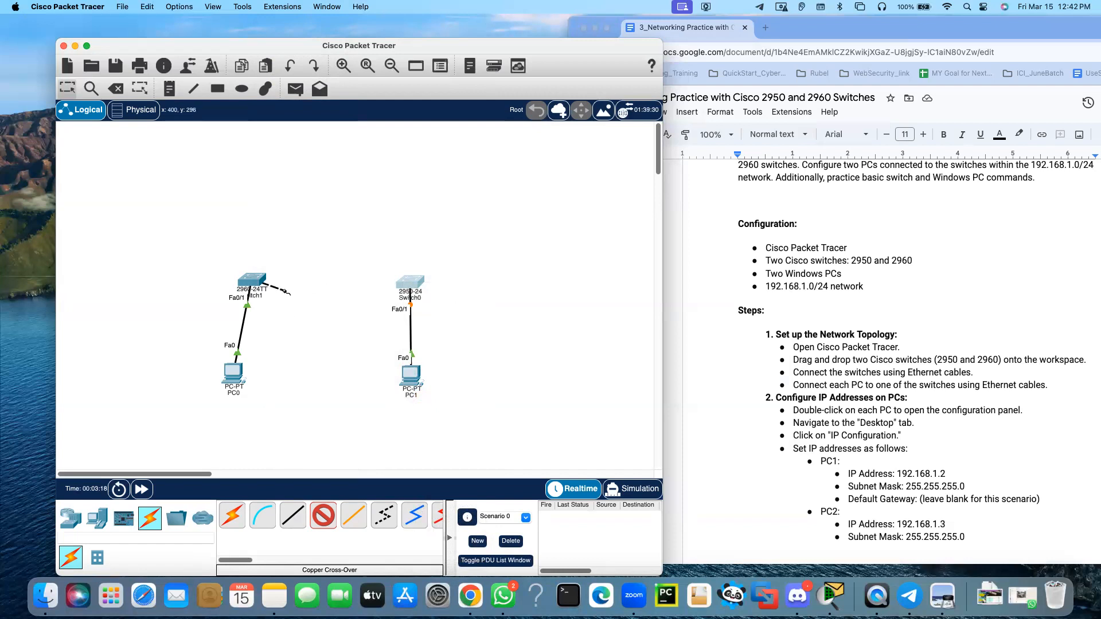
{"action": "key", "text": "Escape"}
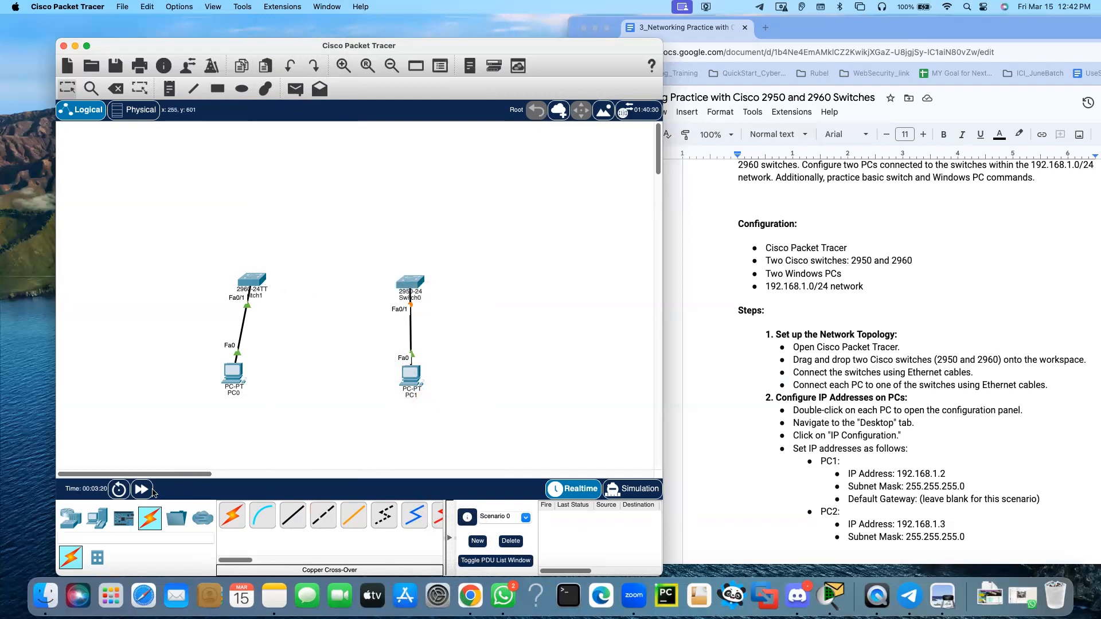
Add a 2950T-24 switch to the workspace, just above and between the two existing switches
{"action": "left_click", "coordinate": [95, 519]}
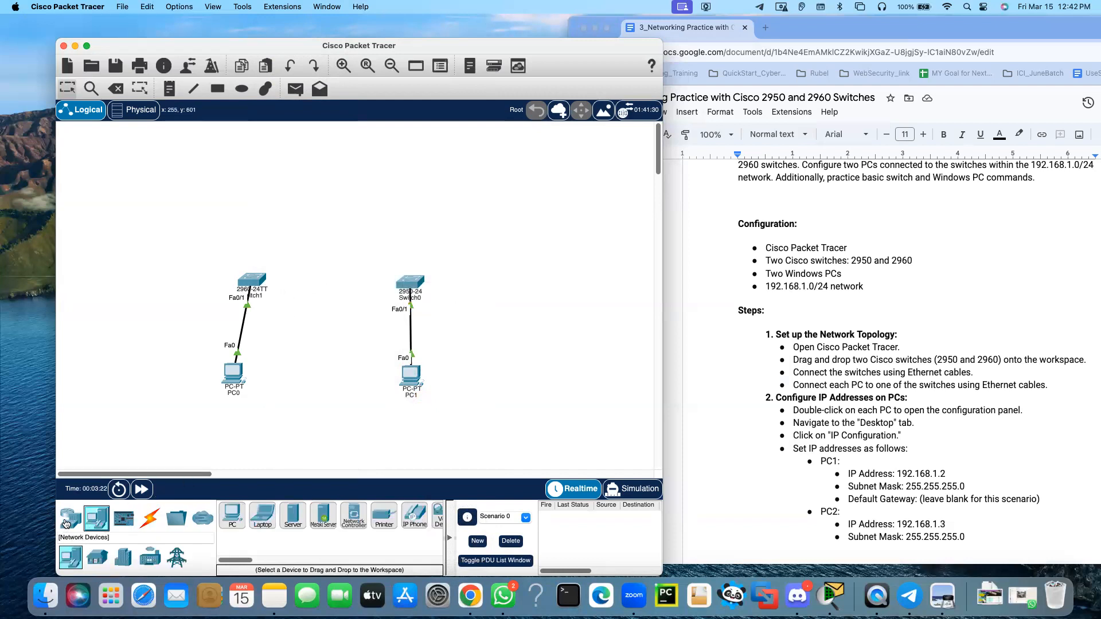
{"action": "left_click", "coordinate": [66, 522]}
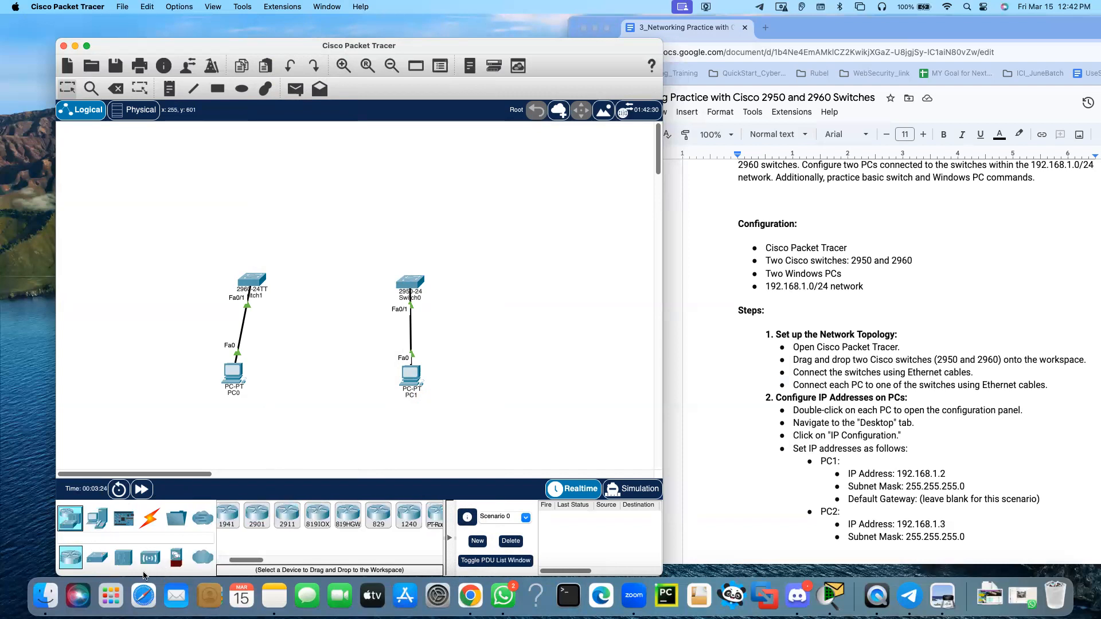
{"action": "left_click", "coordinate": [103, 561]}
{"action": "left_click_drag", "start_coordinate": [253, 560], "coordinate": [280, 562]}
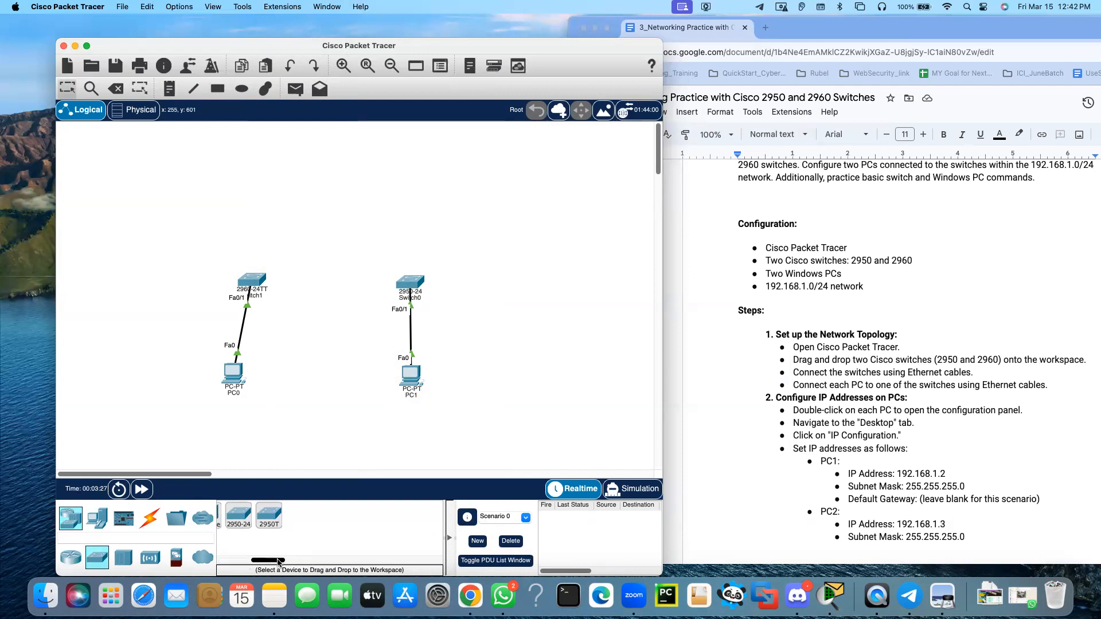
{"action": "left_click", "coordinate": [272, 519]}
{"action": "left_click", "coordinate": [364, 253]}
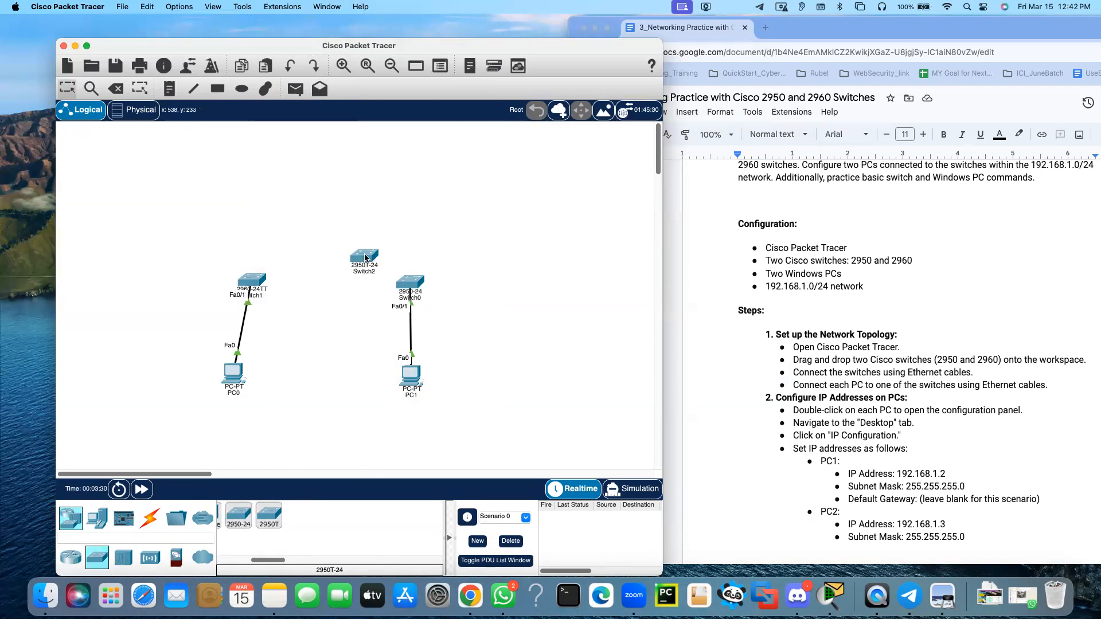
Delete the 2950-24 switch and move the 2950T-24 into its place above PC1
{"action": "left_click", "coordinate": [118, 90]}
{"action": "left_click", "coordinate": [408, 282]}
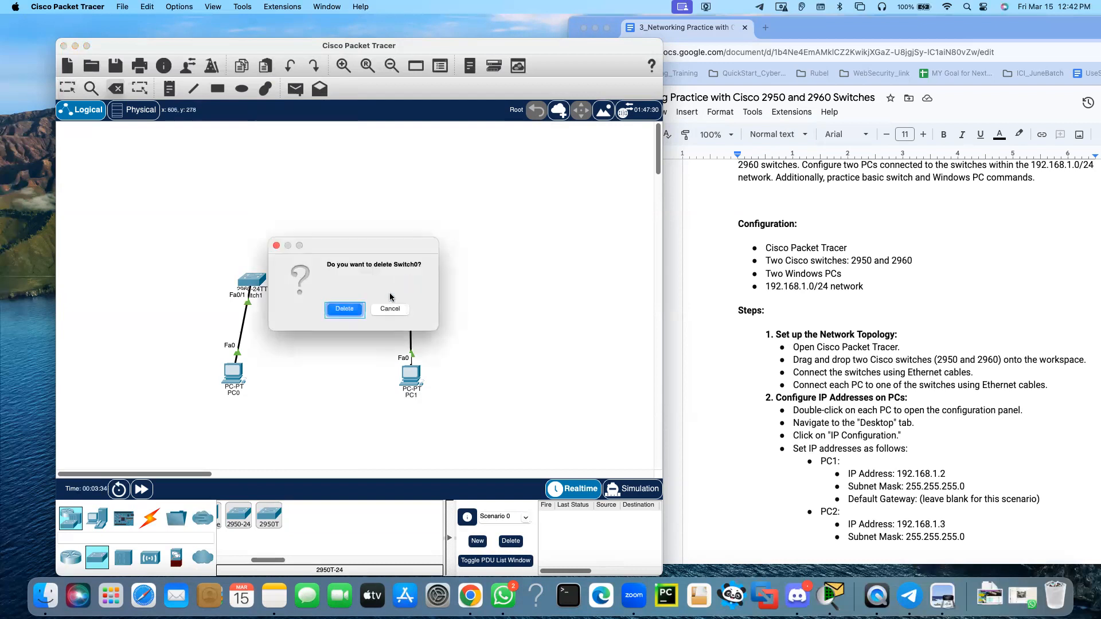
{"action": "left_click", "coordinate": [345, 310]}
{"action": "key", "text": "Escape"}
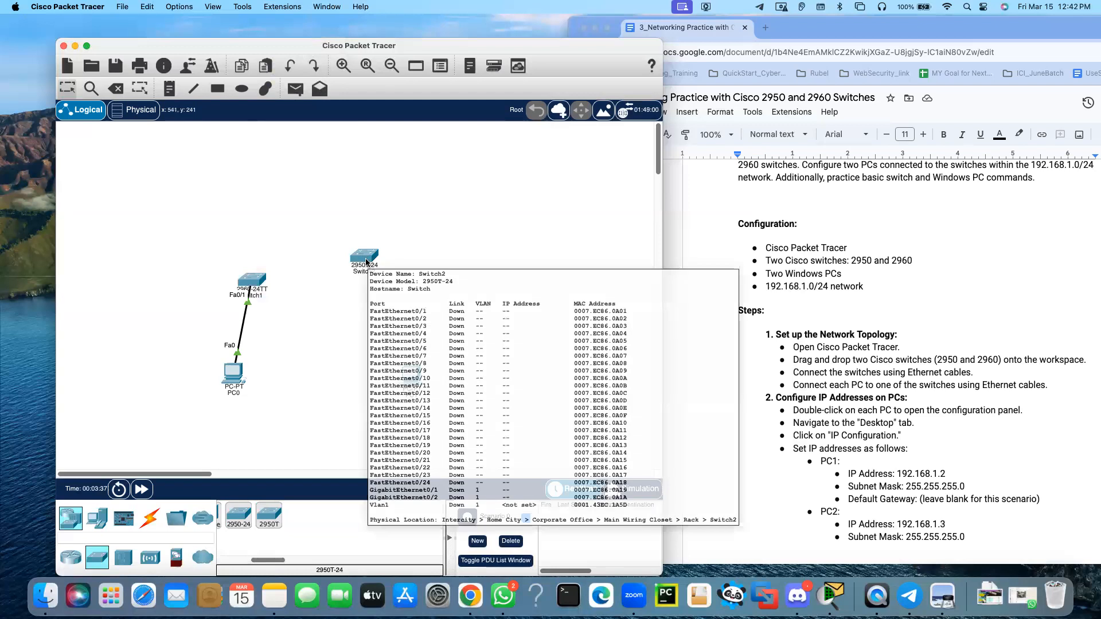
{"action": "left_click_drag", "start_coordinate": [366, 259], "coordinate": [395, 288]}
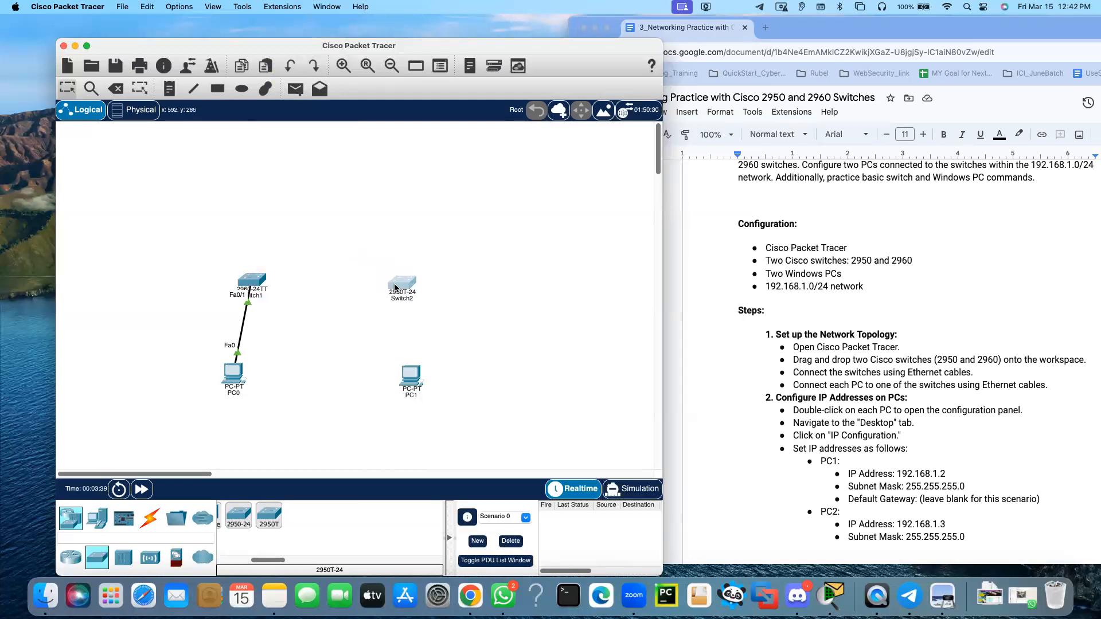
{"action": "left_click", "coordinate": [445, 310]}
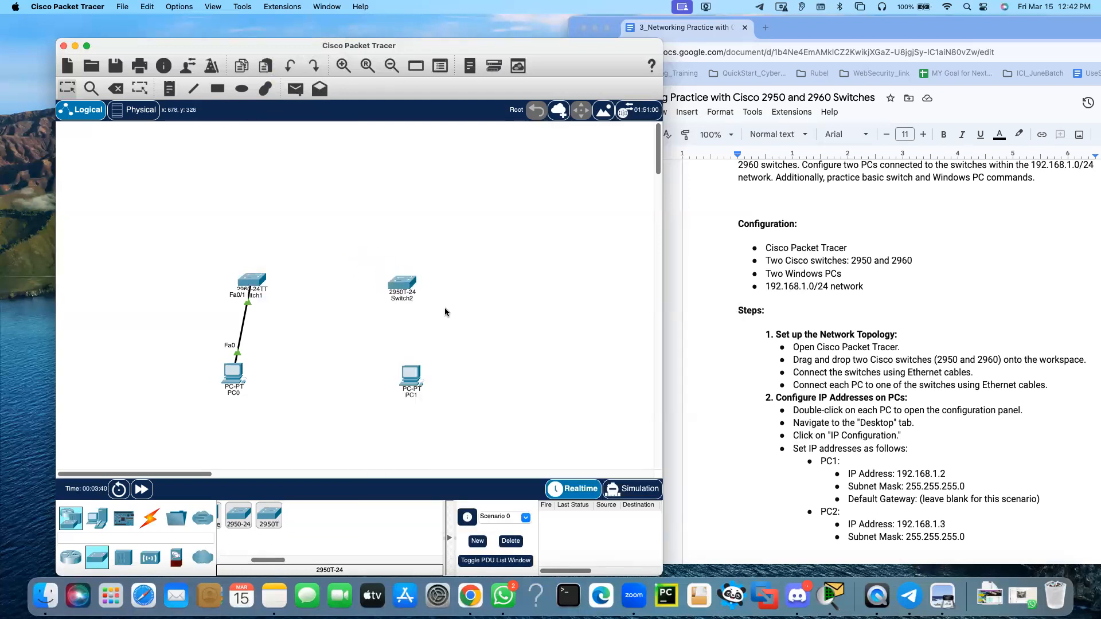
Connect PC1's FastEthernet0 to FastEthernet0/1 on the 2950T-24 switch with a copper straight-through cable
{"action": "left_click", "coordinate": [150, 518]}
{"action": "left_click", "coordinate": [291, 520]}
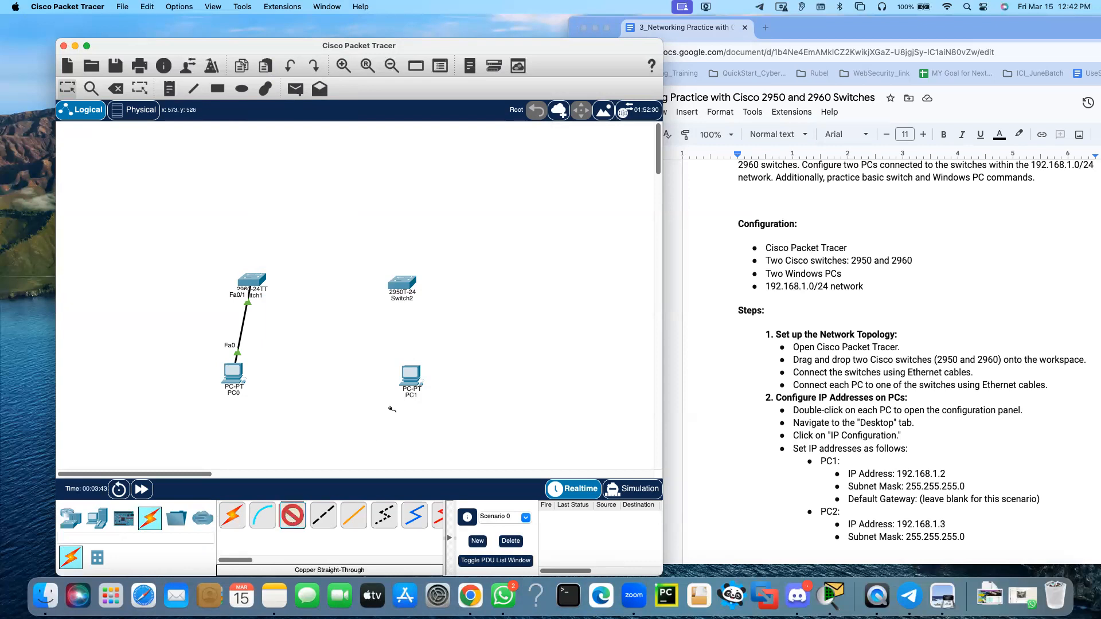
{"action": "left_click", "coordinate": [417, 373]}
{"action": "left_click", "coordinate": [459, 410]}
{"action": "left_click", "coordinate": [405, 282]}
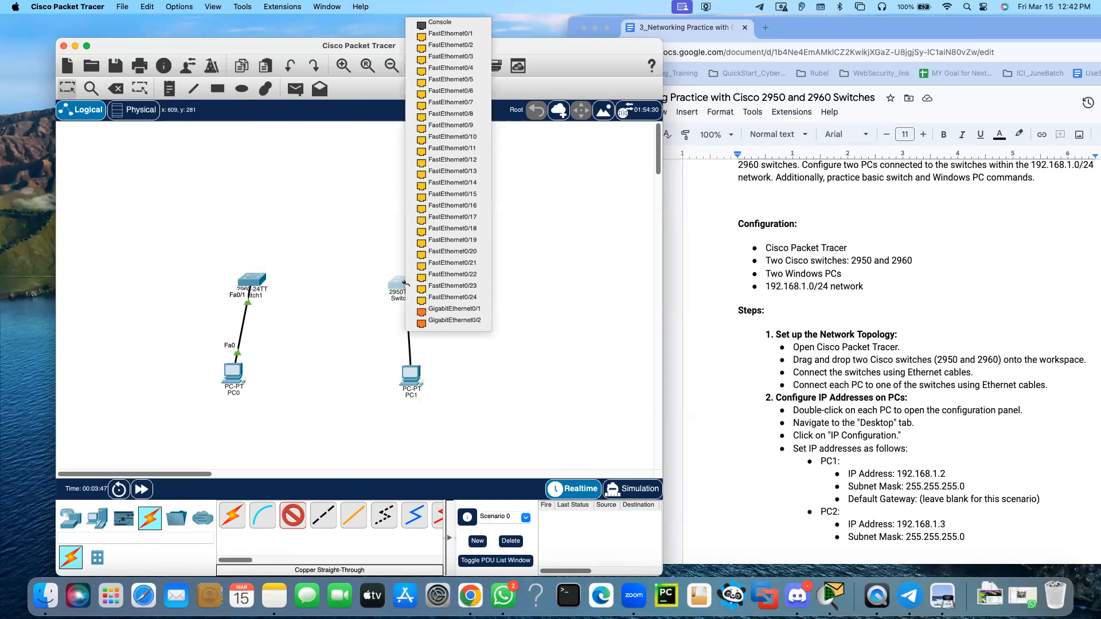
{"action": "left_click", "coordinate": [468, 35]}
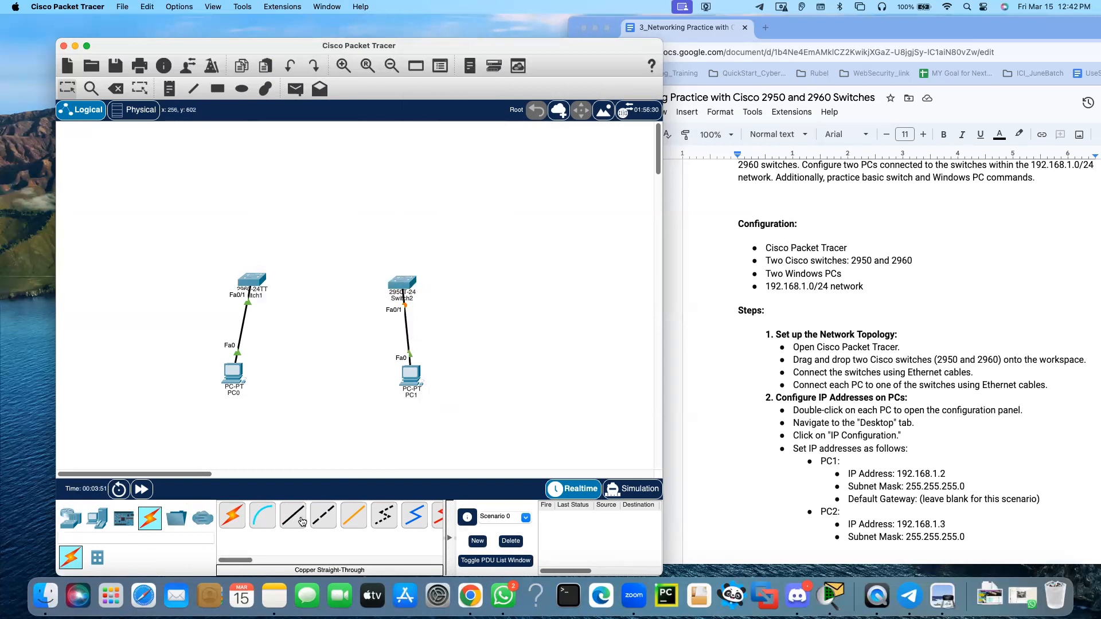
Link GigabitEthernet0/1 on the 2960 to GigabitEthernet0/1 on the 2950T-24 with a copper cross-over cable, and align PC1 beneath its switch
{"action": "left_click", "coordinate": [323, 516]}
{"action": "left_click", "coordinate": [261, 285]}
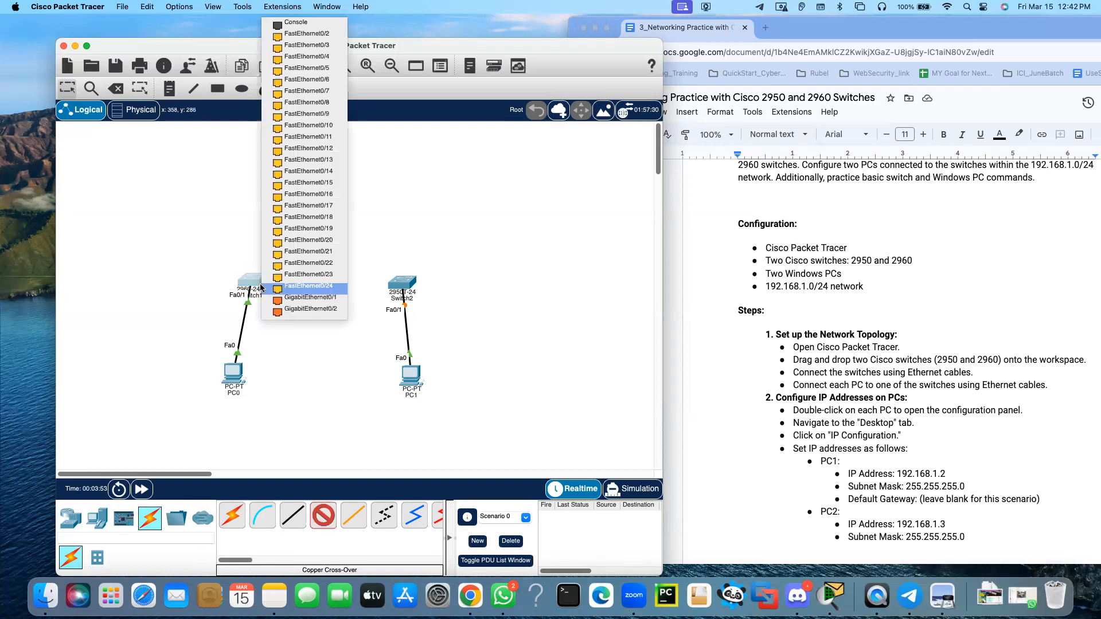
{"action": "left_click", "coordinate": [308, 299]}
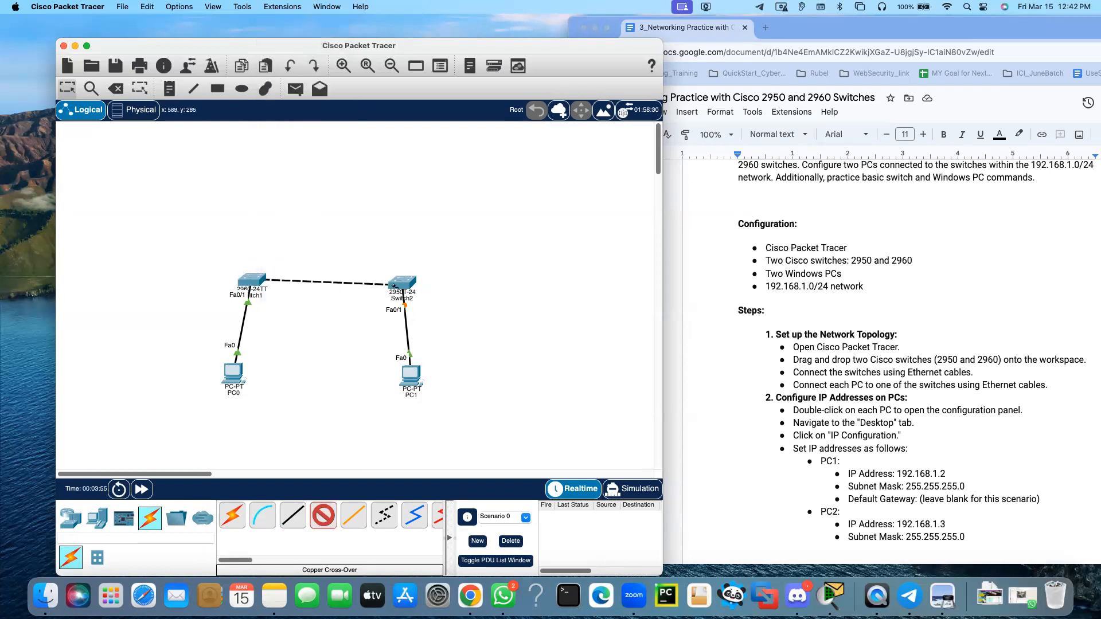
{"action": "left_click", "coordinate": [401, 284]}
{"action": "left_click", "coordinate": [464, 299]}
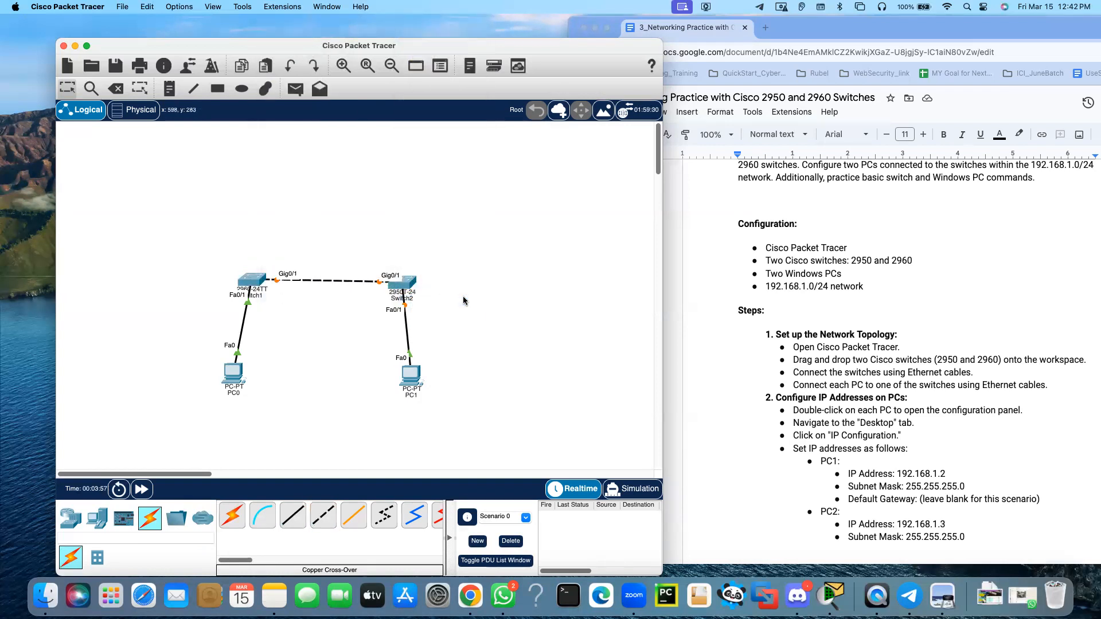
{"action": "left_click_drag", "start_coordinate": [413, 381], "coordinate": [405, 378]}
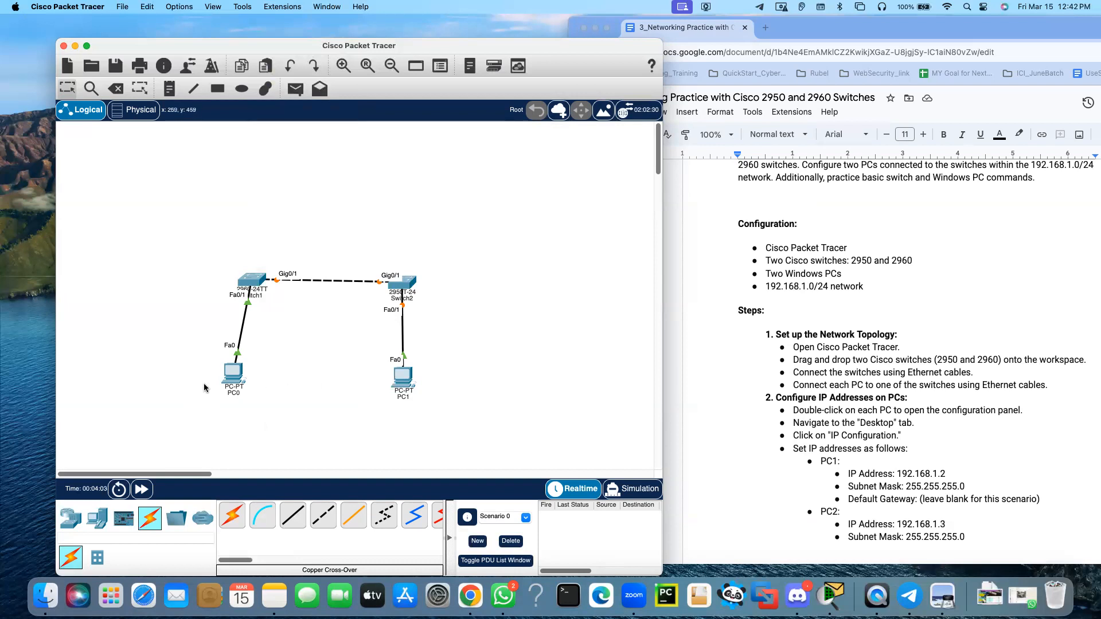
Rename the PC under the 2960 switch as 192.168.1.2 and the PC under the 2950T switch as 192.168.1.3
{"action": "left_click", "coordinate": [234, 394]}
{"action": "left_click_drag", "start_coordinate": [217, 392], "coordinate": [202, 396]}
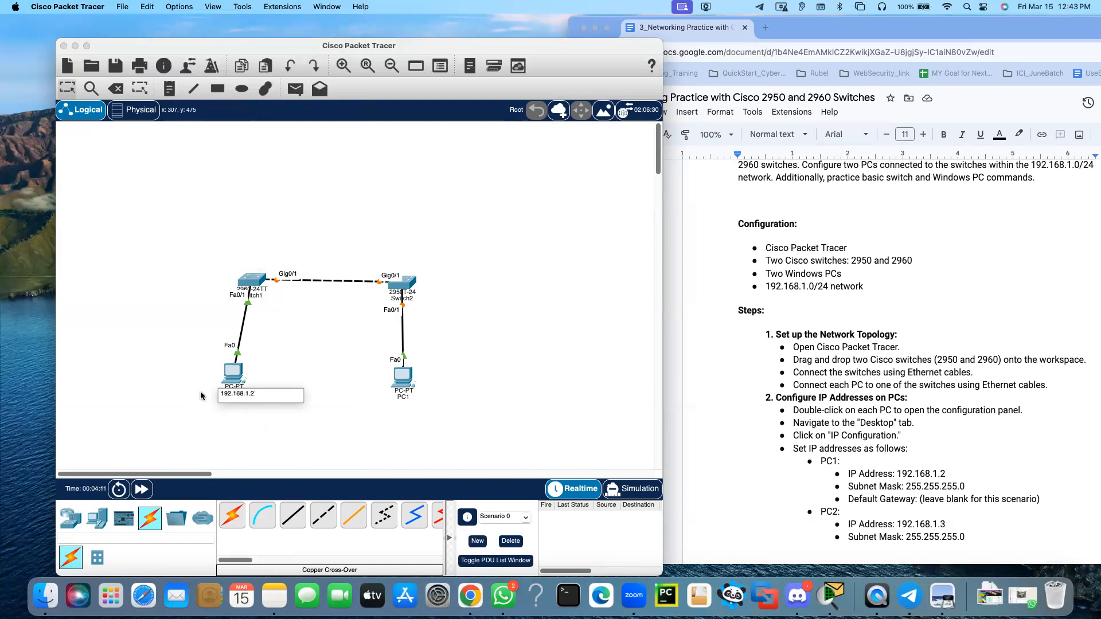
{"action": "key", "text": "Return"}
{"action": "left_click", "coordinate": [405, 397]}
{"action": "type", "text": "192.168"}
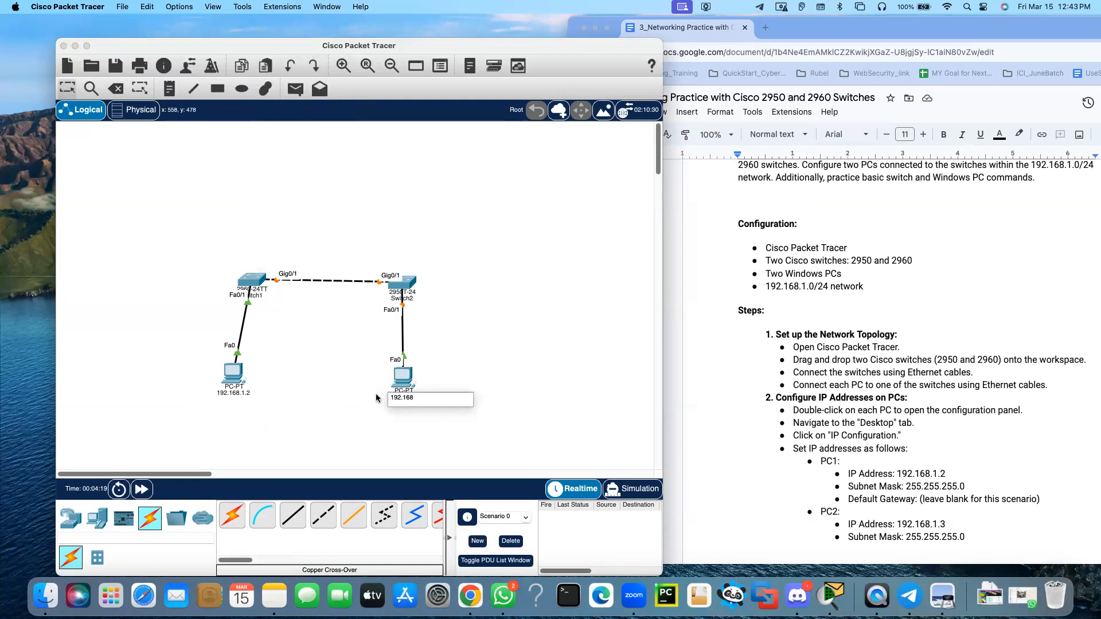
{"action": "type", "text": ".1.3"}
{"action": "key", "text": "Return"}
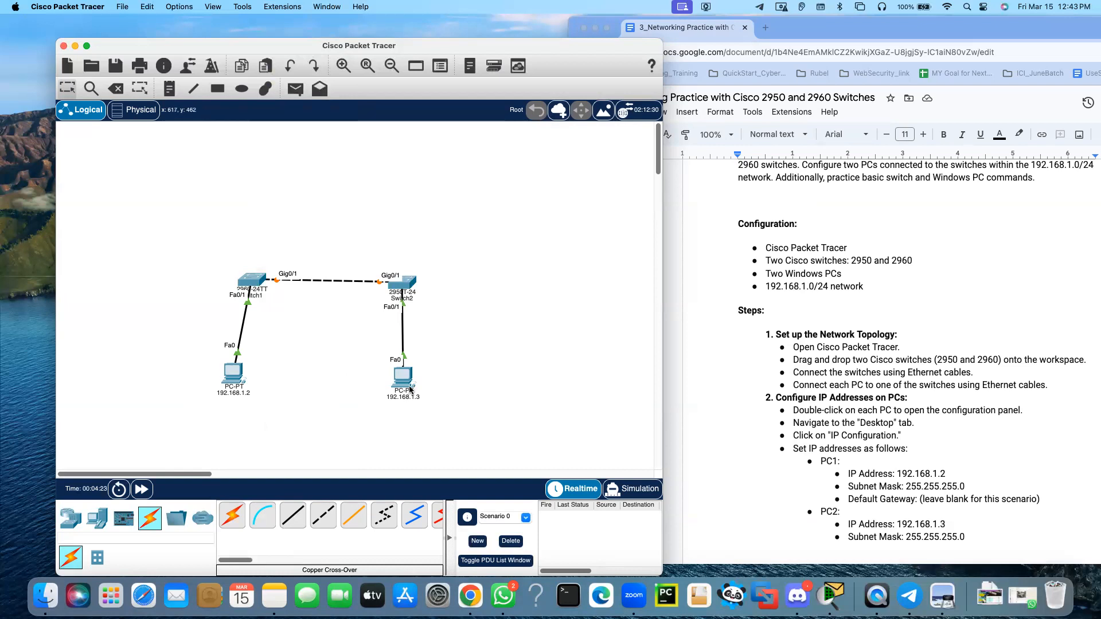
Ping 192.168.1.3 from the command prompt of PC 192.168.1.2, and close that PC's window
{"action": "mouse_move", "coordinate": [408, 382]}
{"action": "left_click", "coordinate": [230, 375]}
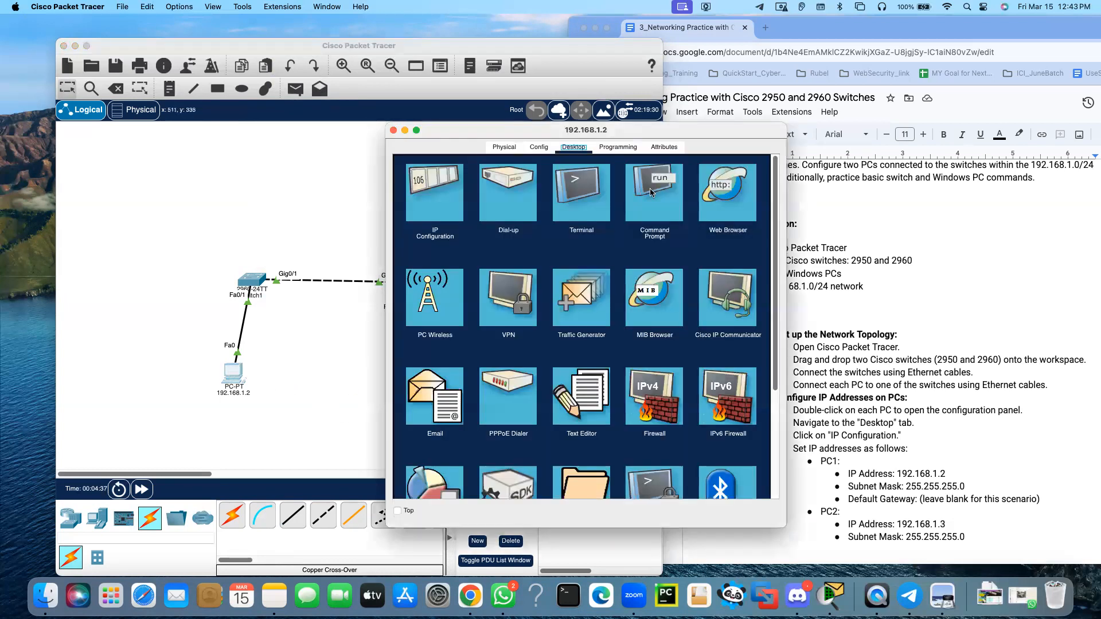
{"action": "left_click", "coordinate": [652, 193]}
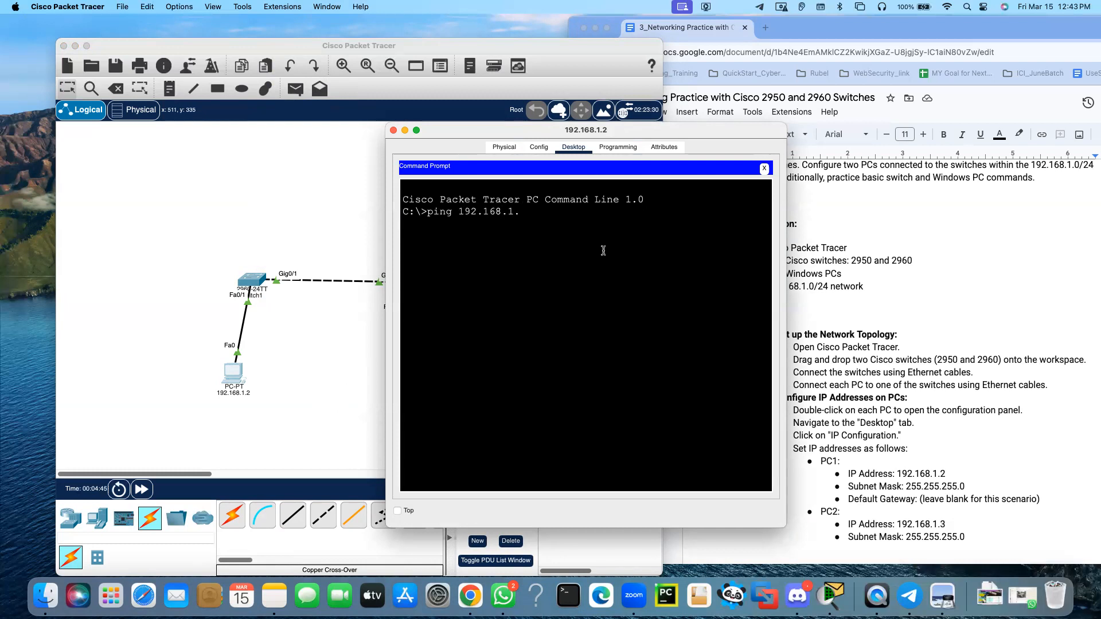
{"action": "key", "text": "Return"}
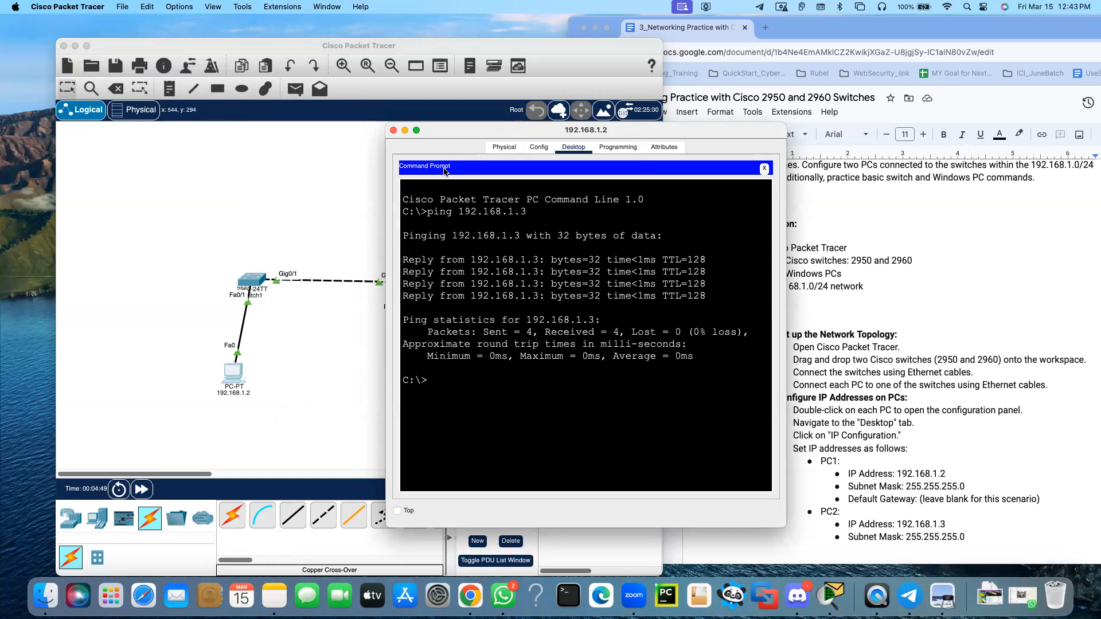
{"action": "left_click", "coordinate": [393, 131]}
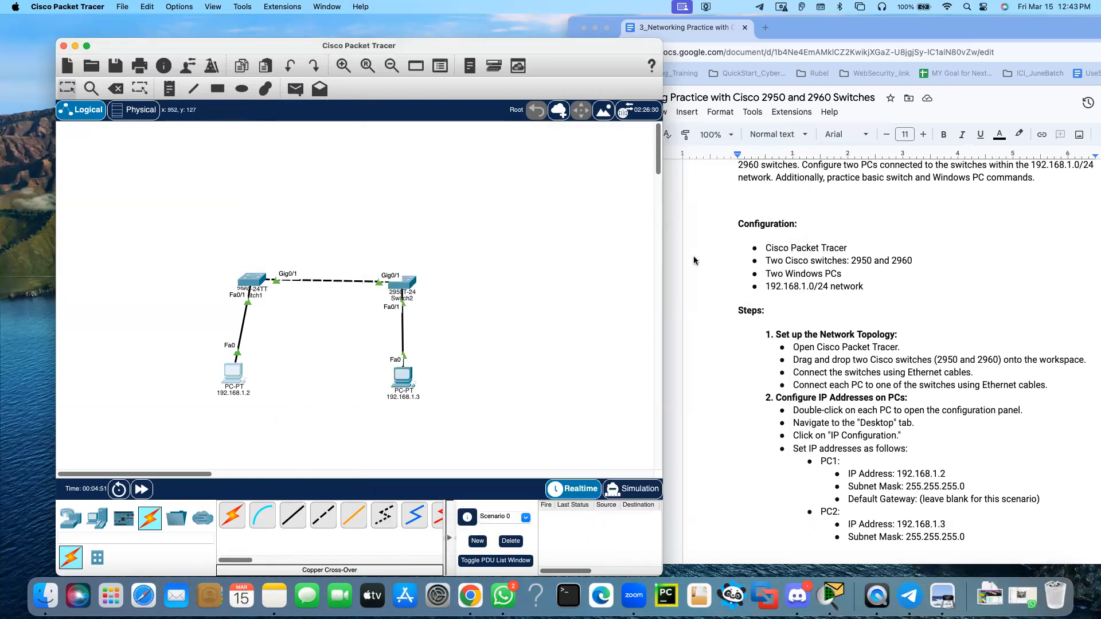
Widen the Packet Tracer window and send a simple PDU from PC 192.168.1.2 to PC 192.168.1.3
{"action": "left_click_drag", "start_coordinate": [663, 257], "coordinate": [802, 256]}
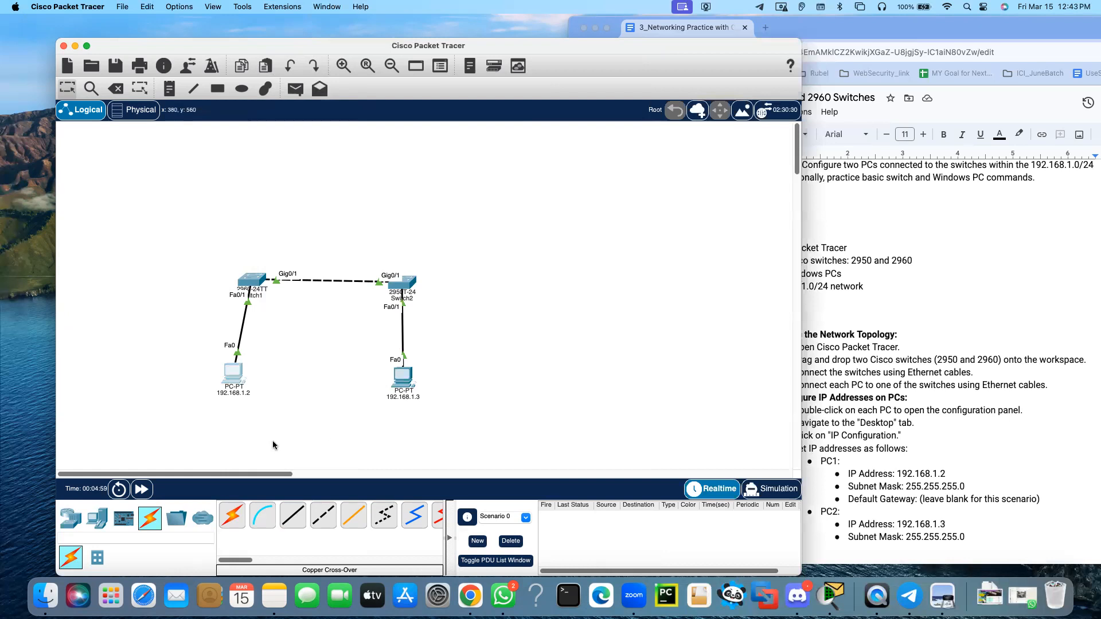
{"action": "left_click", "coordinate": [298, 91]}
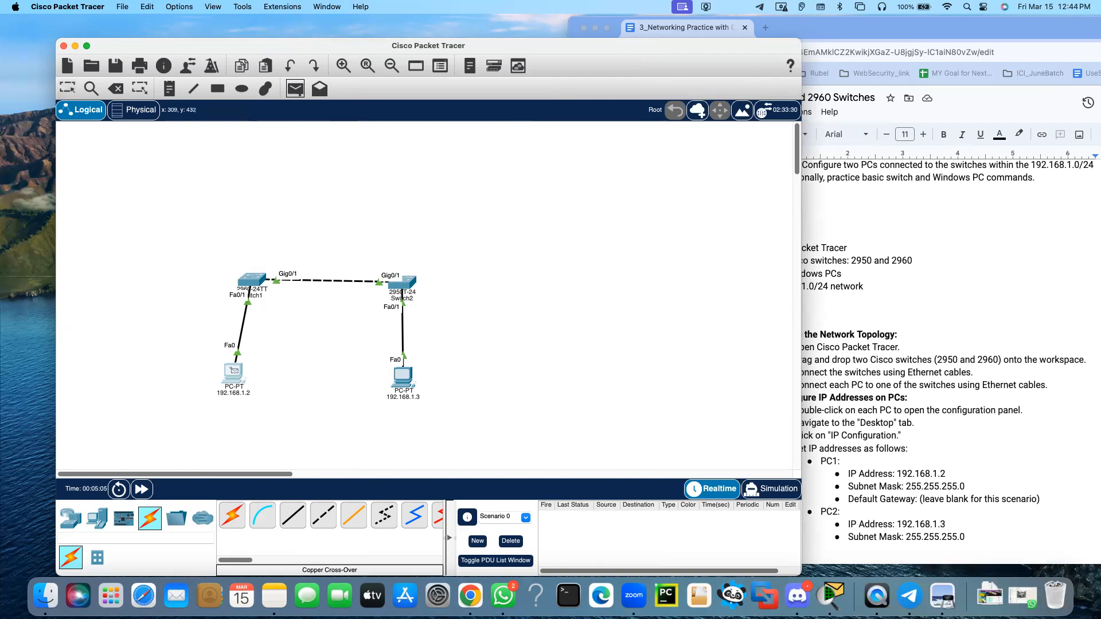
{"action": "left_click", "coordinate": [234, 374]}
{"action": "left_click", "coordinate": [404, 379]}
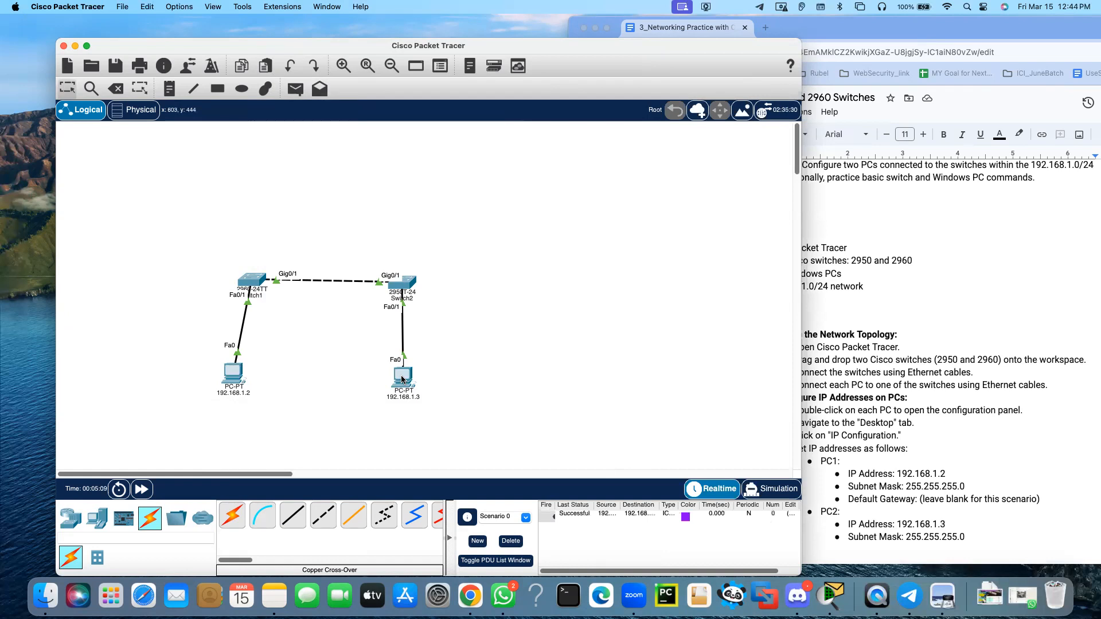
Play the PDU's trip between the two PCs in Simulation mode, and pause playback once it returns to 192.168.1.2
{"action": "left_click", "coordinate": [776, 489]}
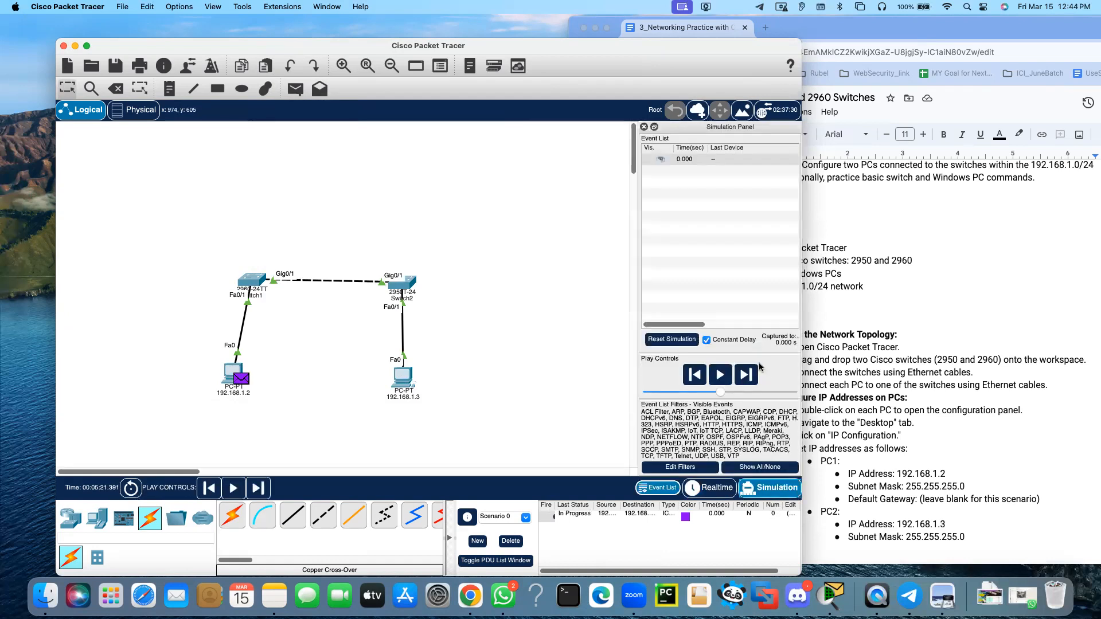
{"action": "left_click", "coordinate": [721, 375]}
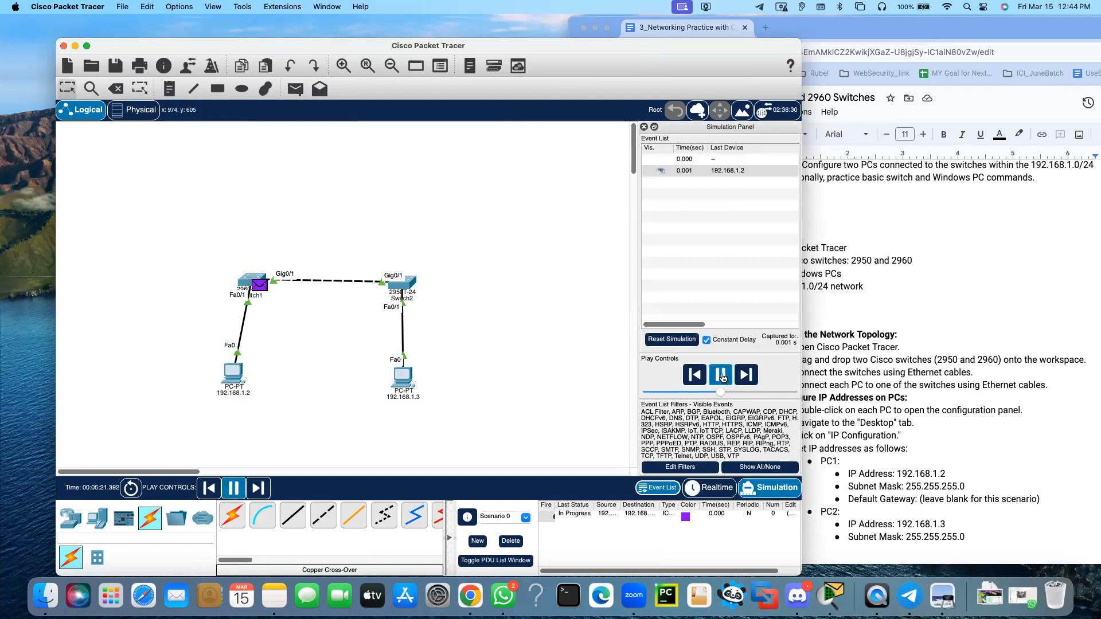
{"action": "mouse_move", "coordinate": [231, 383]}
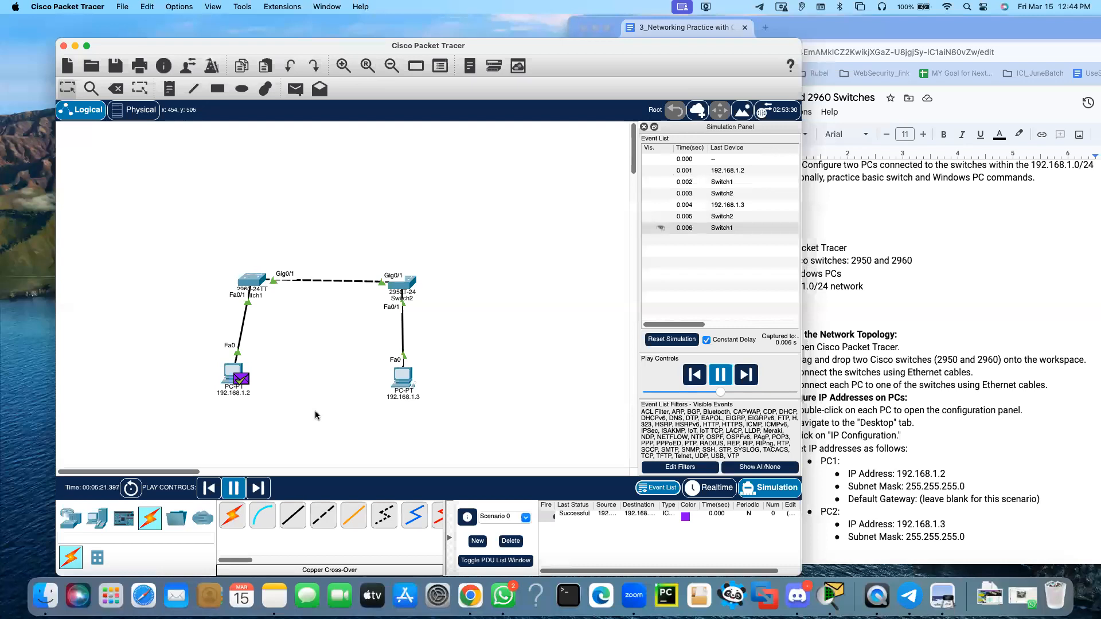
{"action": "left_click", "coordinate": [721, 379]}
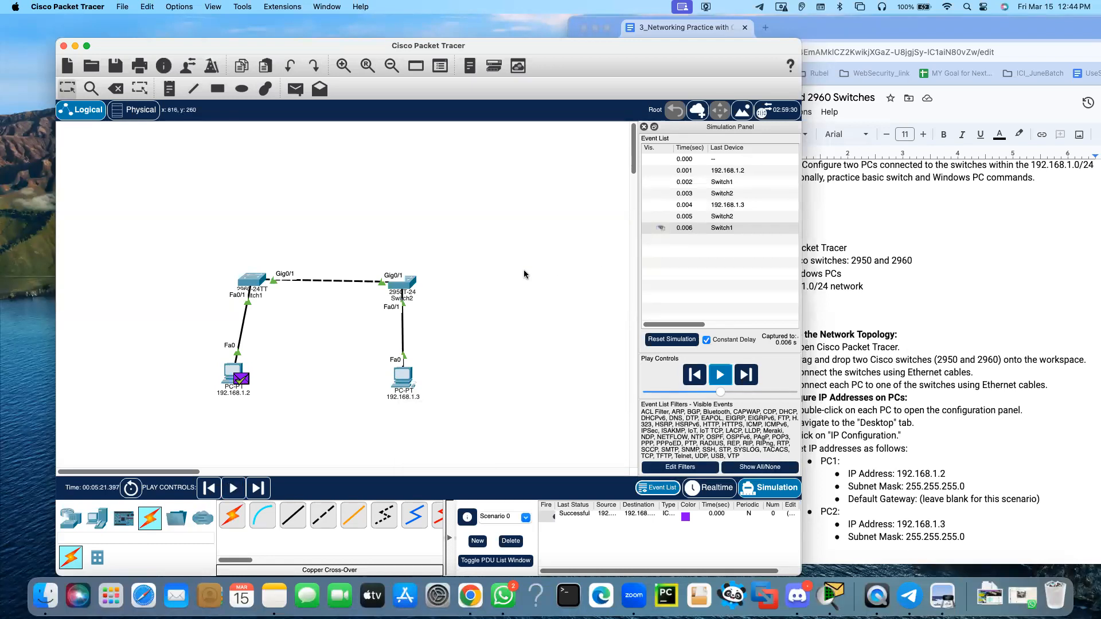
Close the simulation event list, narrow the window to uncover the lab document, and return to Realtime mode
{"action": "left_click", "coordinate": [645, 127]}
{"action": "left_click_drag", "start_coordinate": [802, 311], "coordinate": [556, 299]}
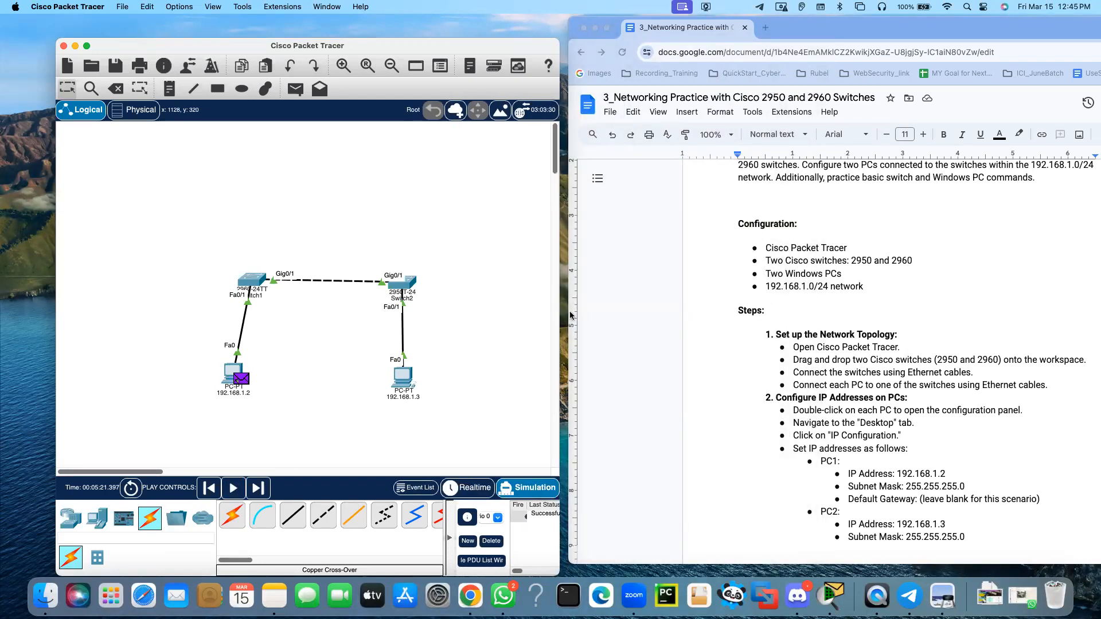
{"action": "left_click", "coordinate": [471, 494]}
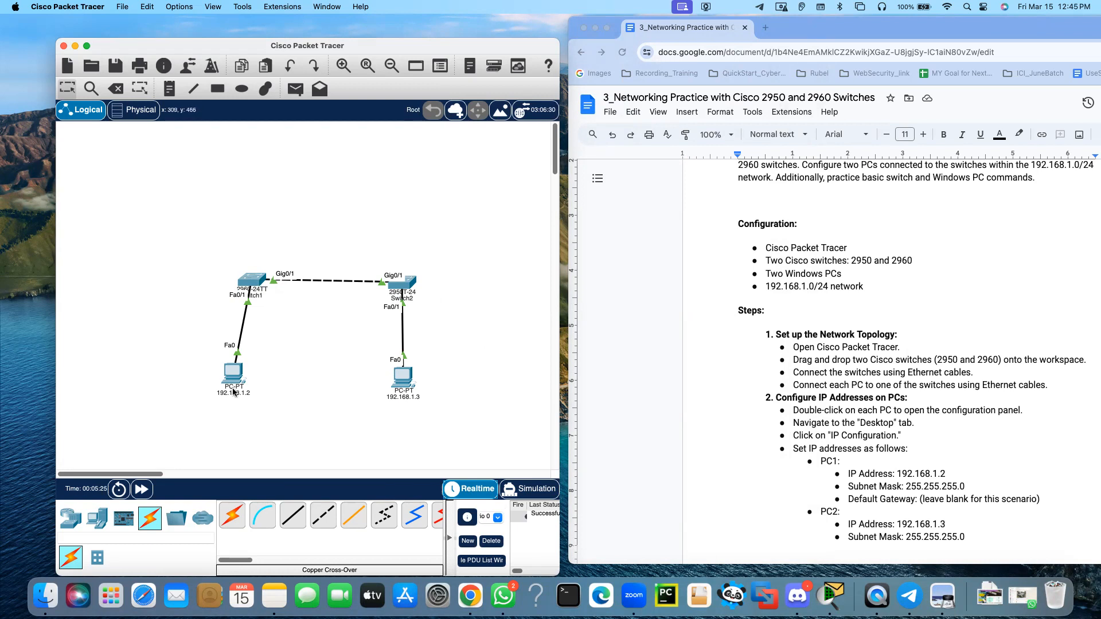
Check the lab document's Basic Switch Commands, open the 2960 switch's command line and enter privileged EXEC mode with en
{"action": "scroll", "coordinate": [828, 389], "scroll_direction": "down", "scroll_amount": 10}
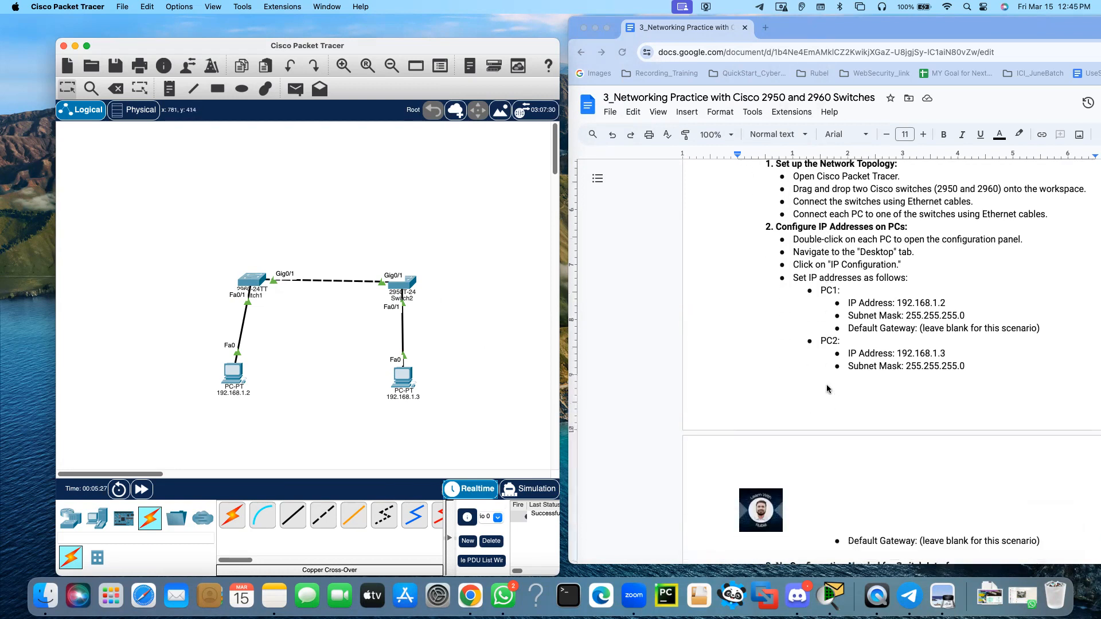
{"action": "scroll", "coordinate": [819, 235], "scroll_direction": "up", "scroll_amount": 10}
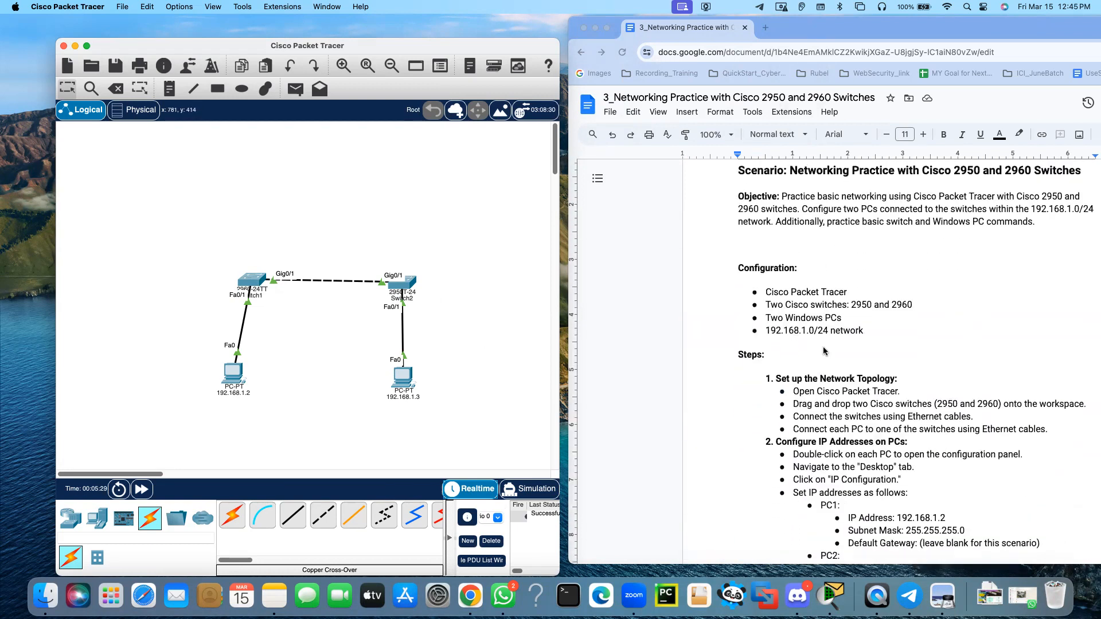
{"action": "scroll", "coordinate": [824, 352], "scroll_direction": "down", "scroll_amount": 10}
{"action": "scroll", "coordinate": [824, 353], "scroll_direction": "down", "scroll_amount": 3}
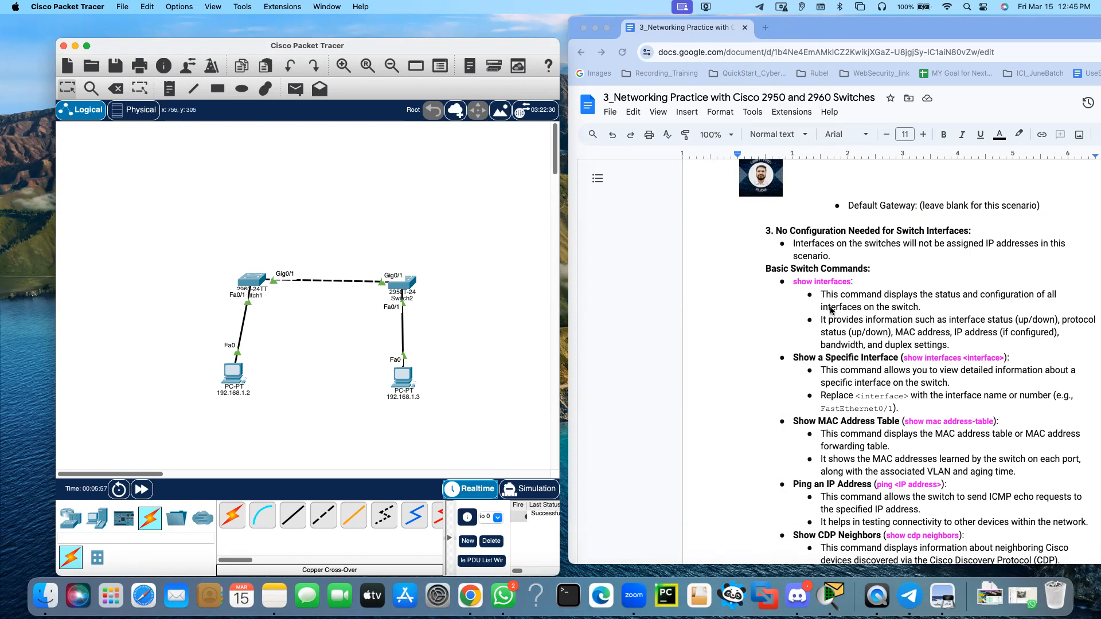
{"action": "left_click", "coordinate": [260, 283]}
{"action": "left_click_drag", "start_coordinate": [635, 129], "coordinate": [480, 124]}
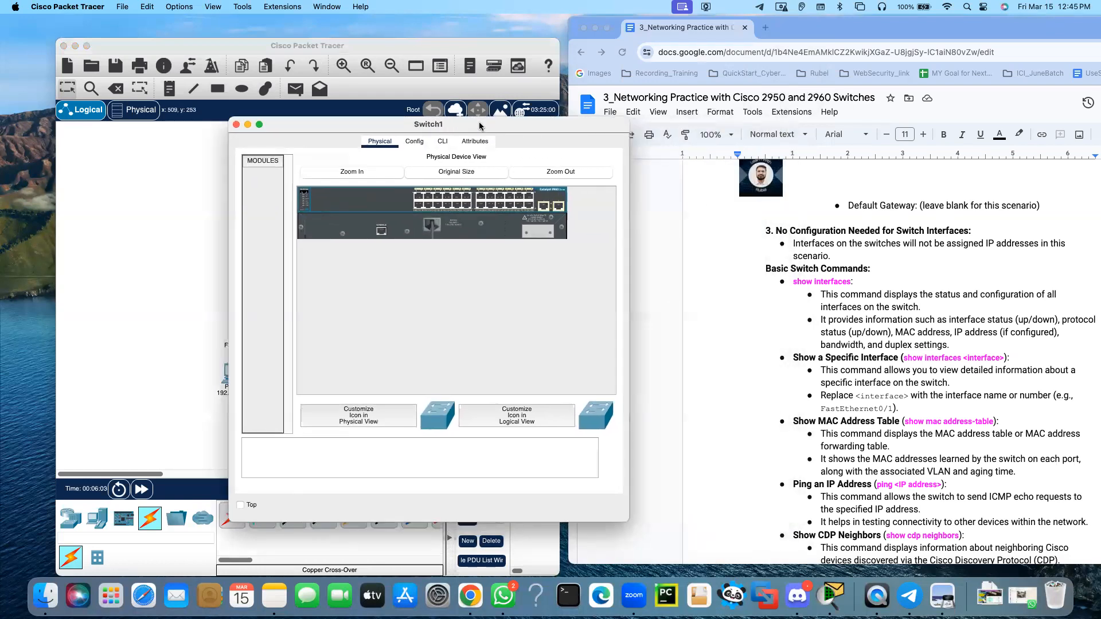
{"action": "left_click", "coordinate": [444, 142]}
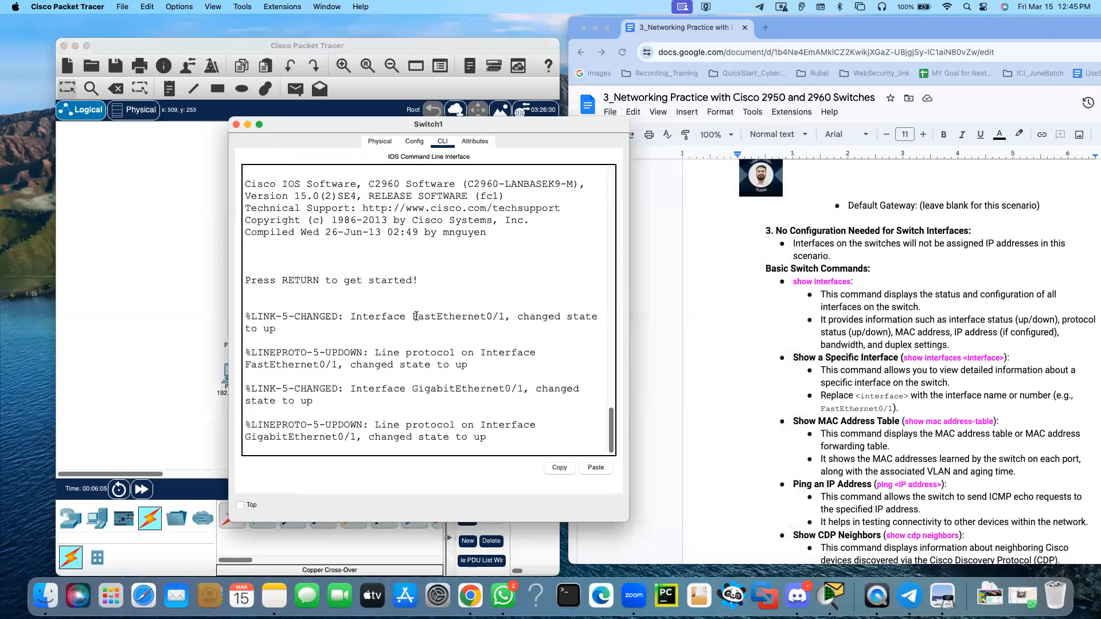
{"action": "key", "text": "Return"}
{"action": "key", "text": "Return"}
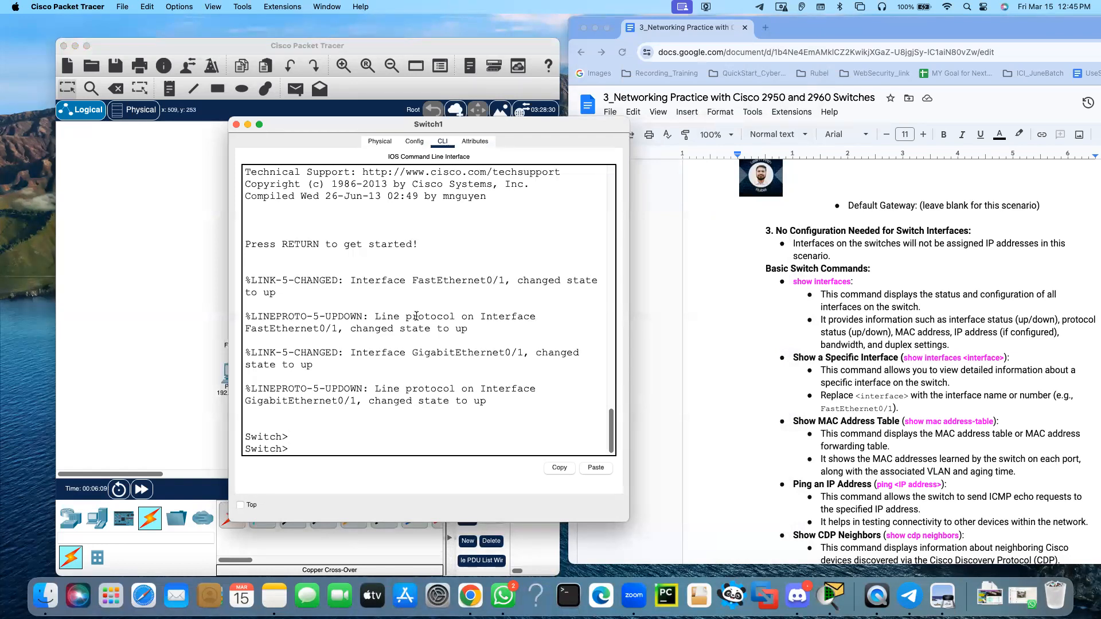
{"action": "type", "text": "en"}
{"action": "key", "text": "Return"}
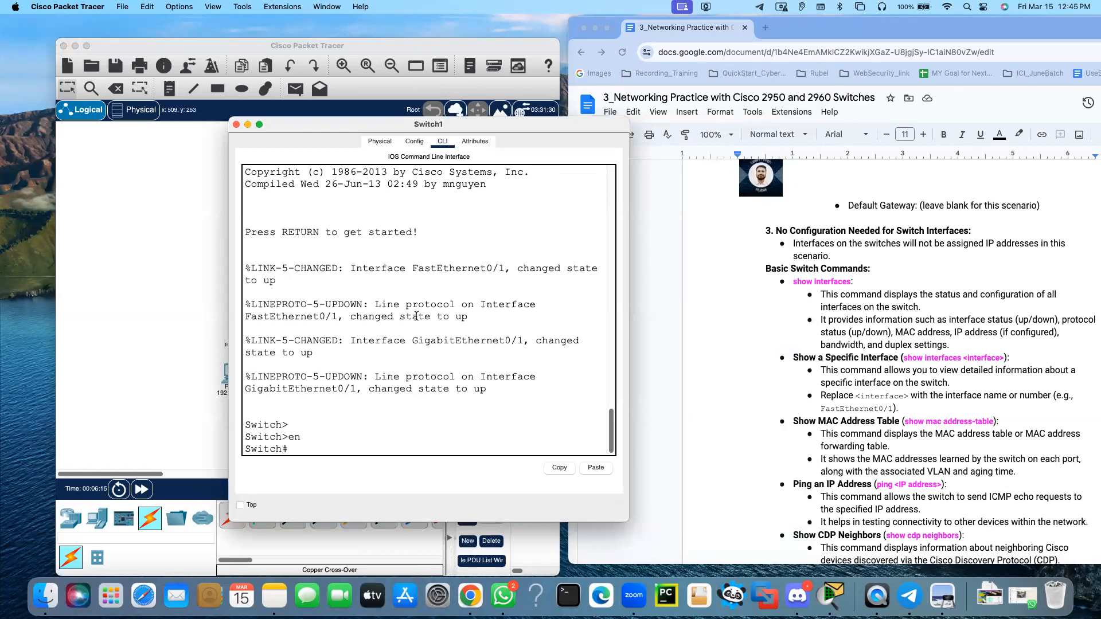
Run show interfaces on the 2960 switch
{"action": "type", "text": "shw"}
{"action": "key", "text": "Tab"}
{"action": "type", "text": "o"}
{"action": "key", "text": "Tab"}
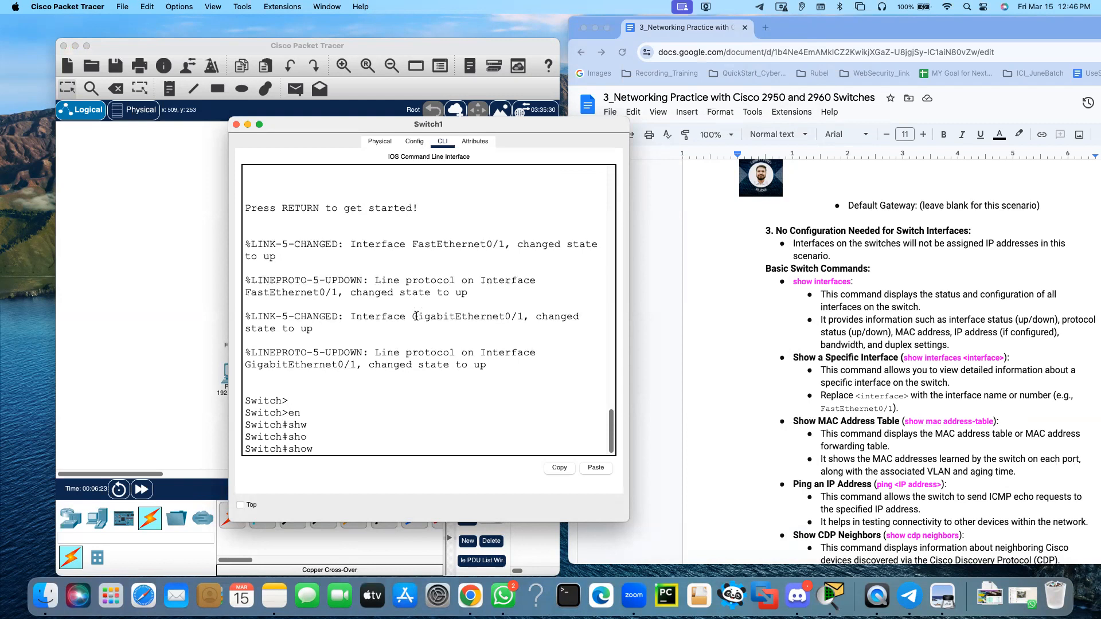
{"action": "type", "text": "in"}
{"action": "key", "text": "Tab"}
{"action": "key", "text": "Return"}
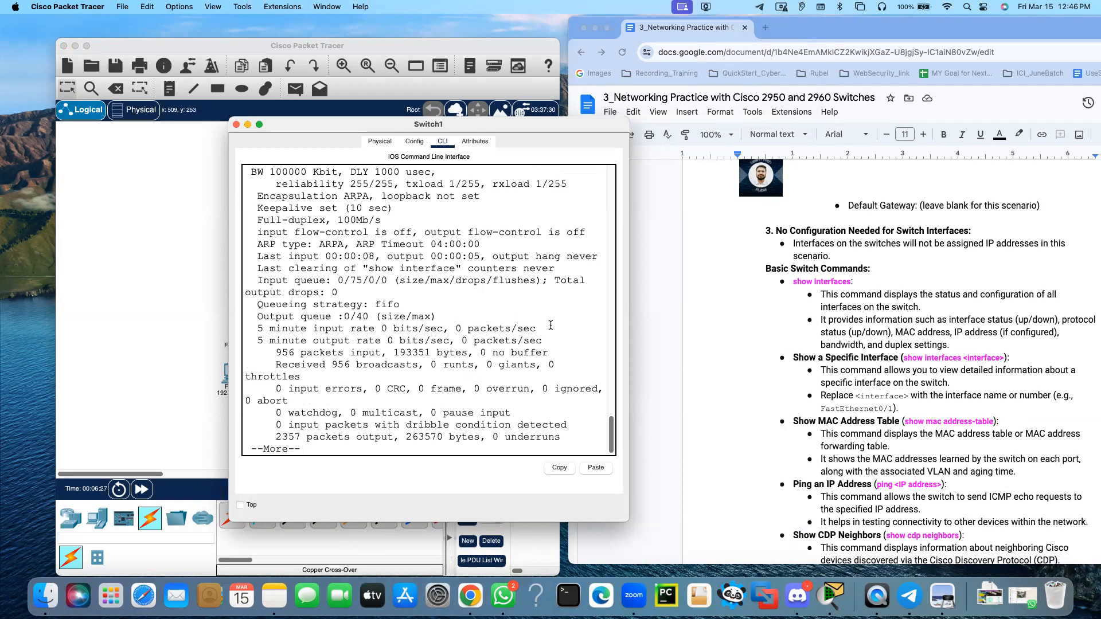
Enlarge the switch window and examine the FastEthernet0/1 link and line protocol status against PC 192.168.1.2 in the topology
{"action": "left_click_drag", "start_coordinate": [624, 332], "coordinate": [783, 332]}
{"action": "scroll", "coordinate": [359, 328], "scroll_direction": "up", "scroll_amount": 3}
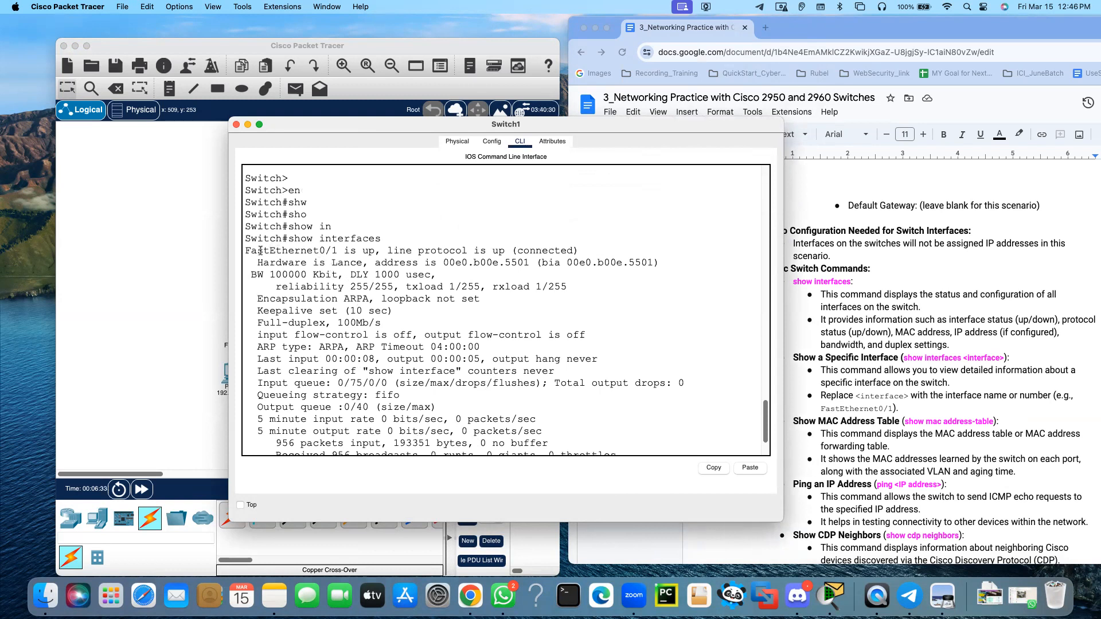
{"action": "left_click_drag", "start_coordinate": [256, 251], "coordinate": [343, 251]}
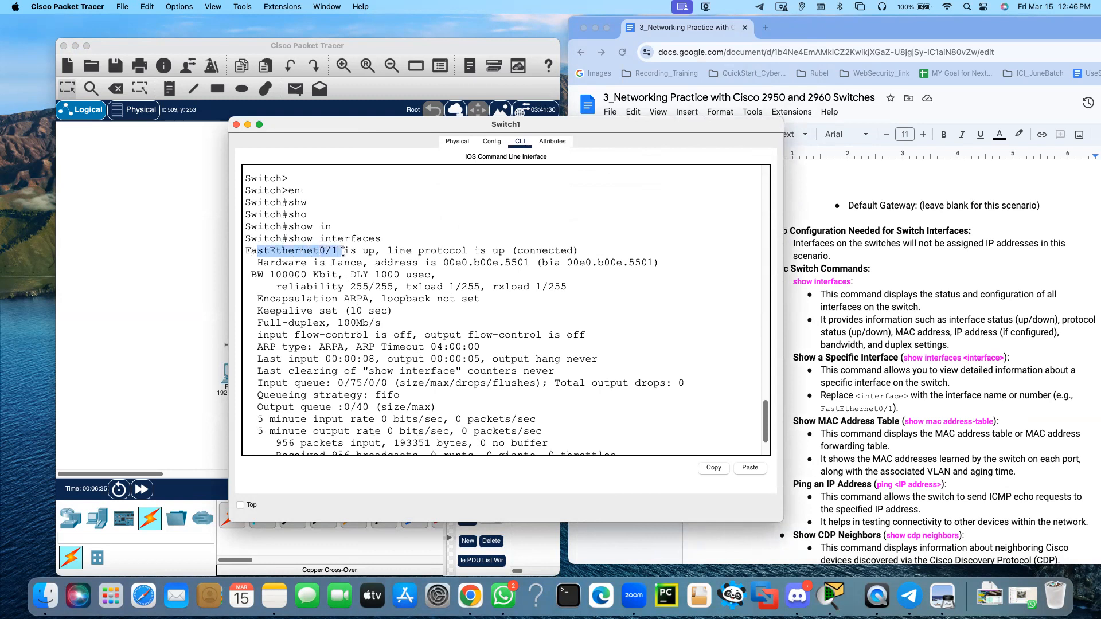
{"action": "left_click", "coordinate": [312, 252]}
{"action": "left_click_drag", "start_coordinate": [270, 252], "coordinate": [344, 252]}
{"action": "left_click_drag", "start_coordinate": [322, 125], "coordinate": [419, 128]}
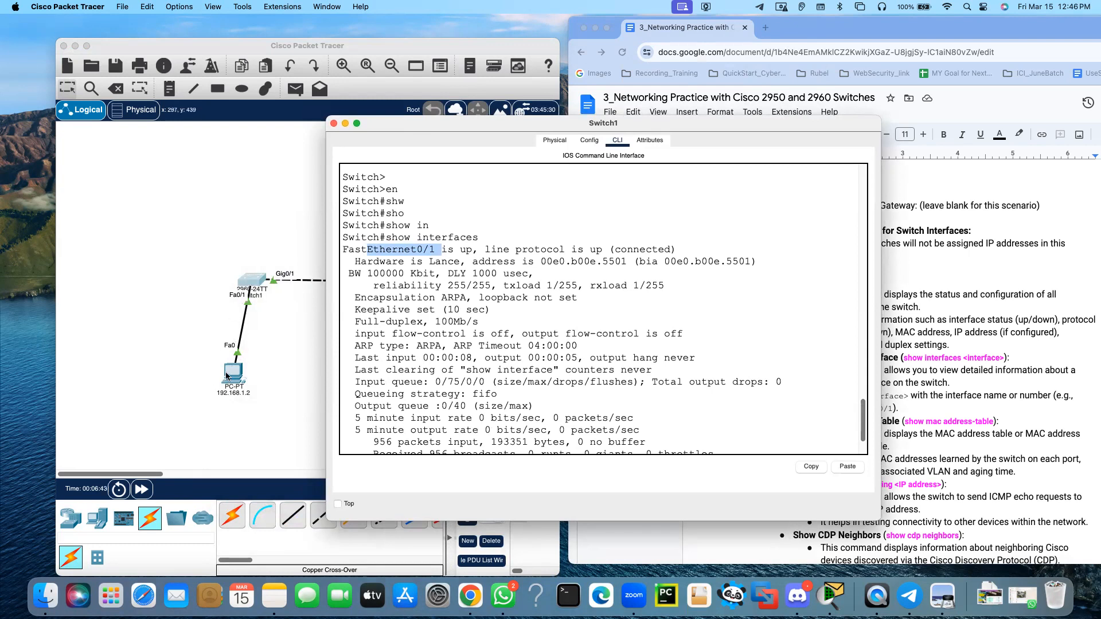
{"action": "left_click_drag", "start_coordinate": [478, 248], "coordinate": [597, 253]}
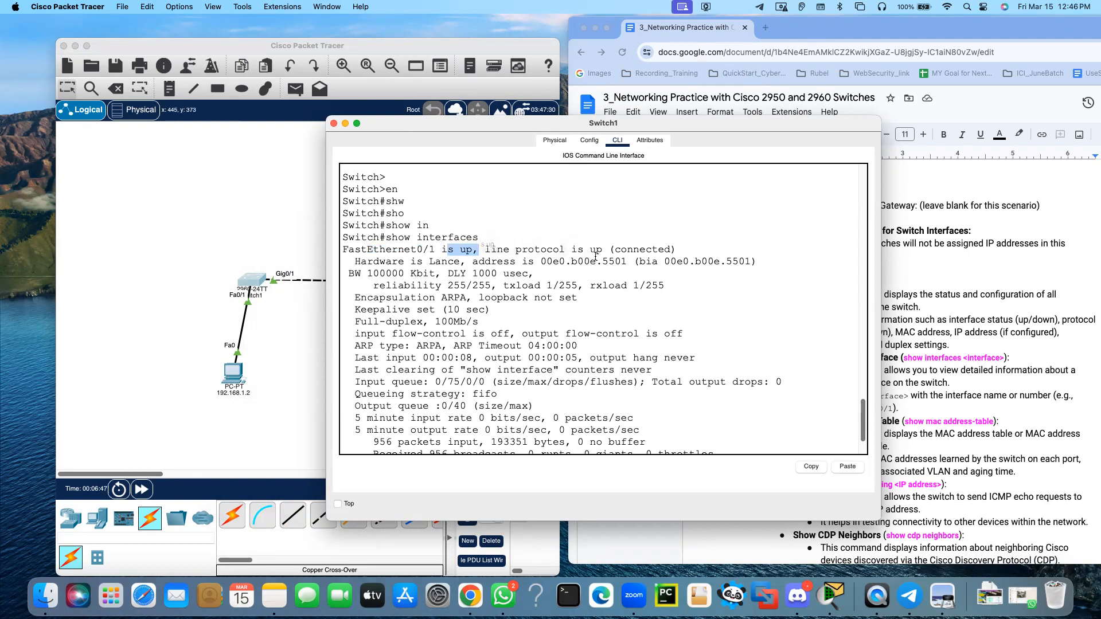
Page through the rest of the show interfaces output, from the unused FastEthernet ports down to Vlan1 and the prompt
{"action": "left_click", "coordinate": [523, 363]}
{"action": "key", "text": "space"}
{"action": "key", "text": "space"}
{"action": "key", "text": "space"}
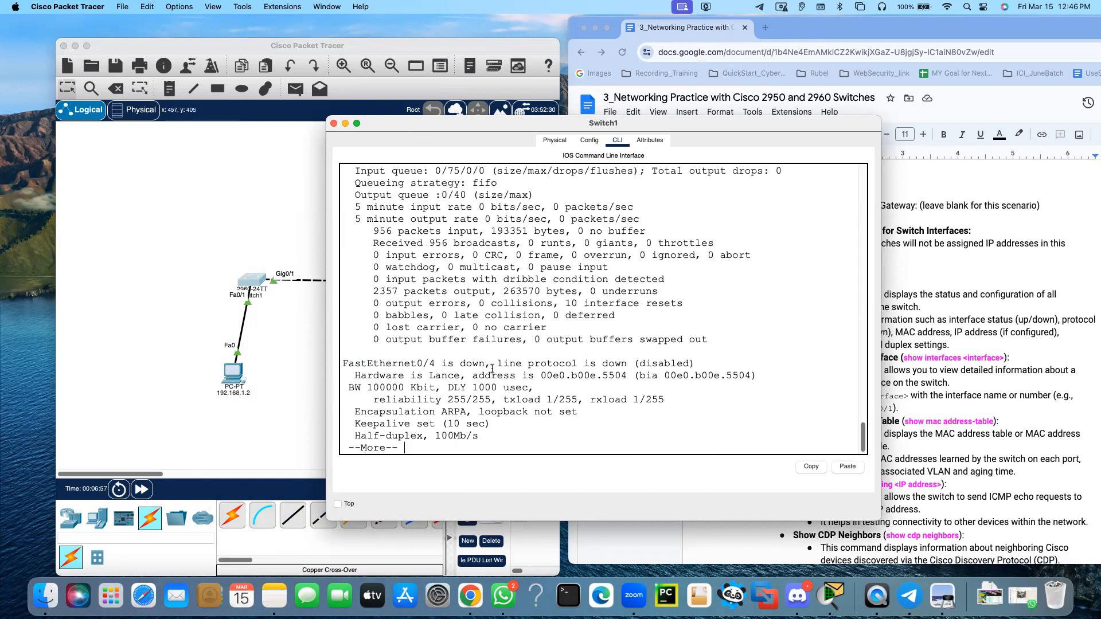
{"action": "left_click_drag", "start_coordinate": [482, 364], "coordinate": [438, 363]}
{"action": "key", "text": "space"}
{"action": "key", "text": "space"}
{"action": "key", "text": "space"}
{"action": "key", "text": "space"}
{"action": "key", "text": "space"}
{"action": "key", "text": "space"}
{"action": "key", "text": "space"}
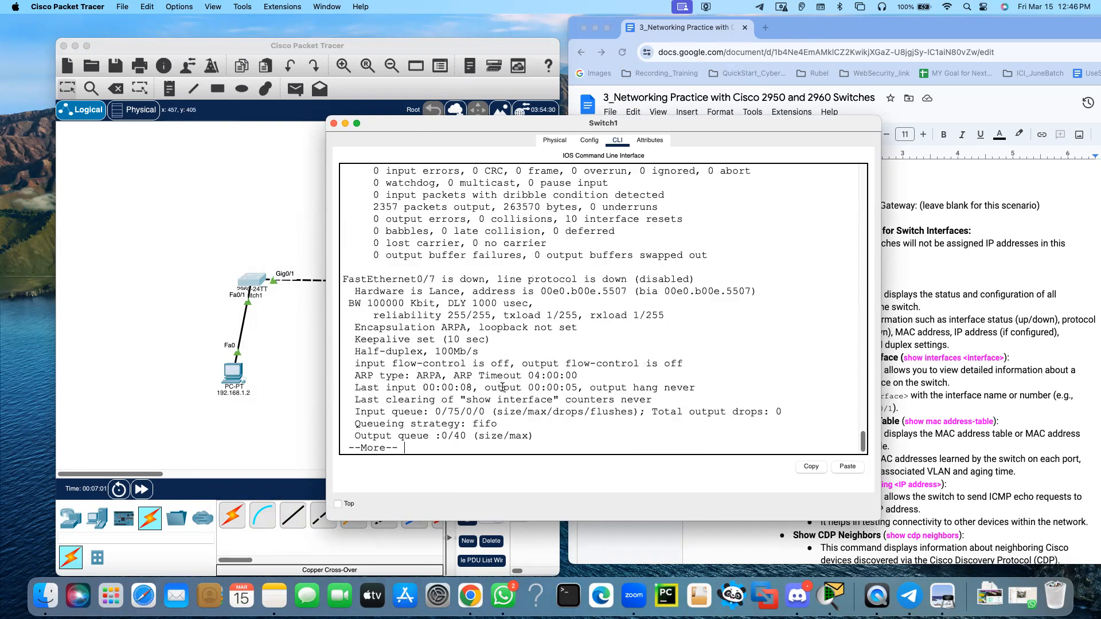
{"action": "key", "text": "space"}
{"action": "key", "text": "space"}
{"action": "key", "text": "space"}
{"action": "key", "text": "space"}
{"action": "key", "text": "space"}
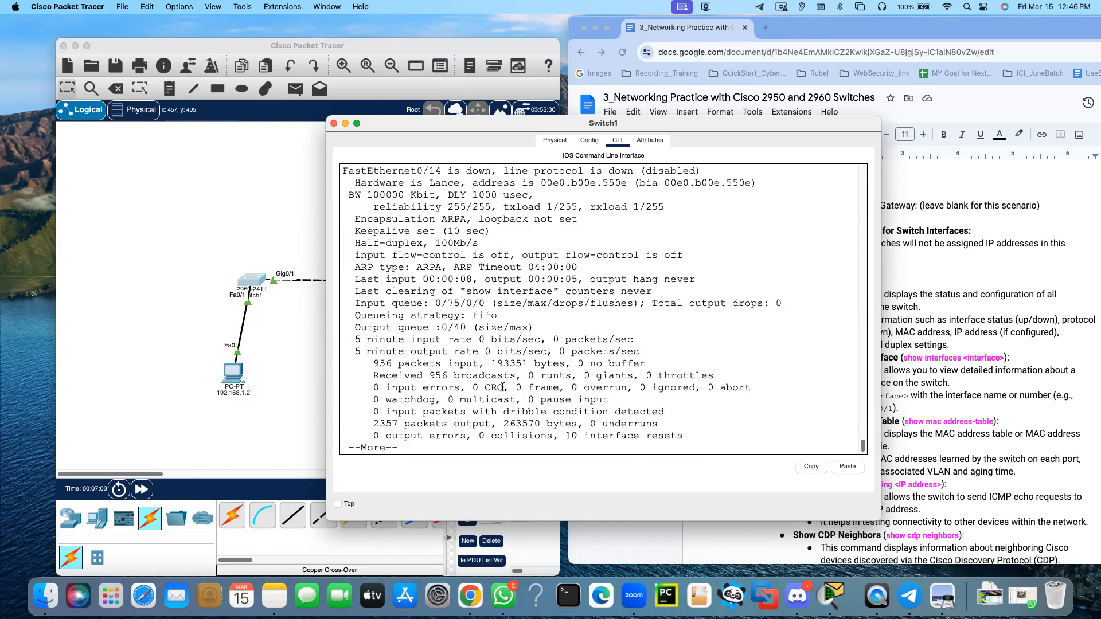
{"action": "key", "text": "space"}
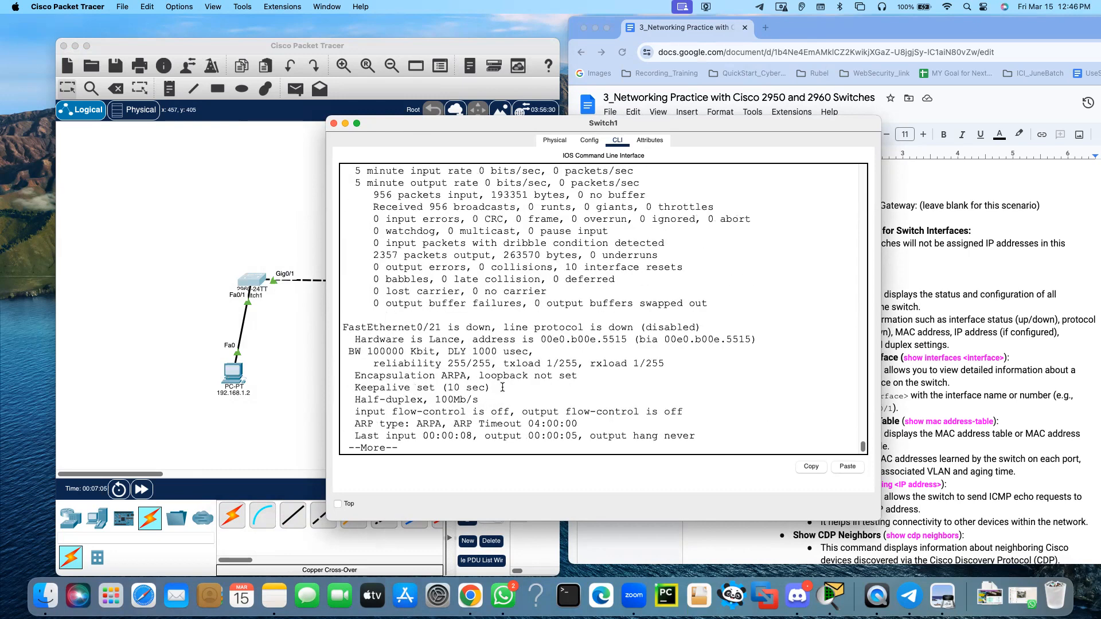
{"action": "key", "text": "space"}
{"action": "key", "text": "space"}
{"action": "key", "text": "space"}
{"action": "key", "text": "space"}
{"action": "key", "text": "space"}
{"action": "key", "text": "space"}
{"action": "key", "text": "space"}
{"action": "scroll", "coordinate": [454, 337], "scroll_direction": "up", "scroll_amount": 2}
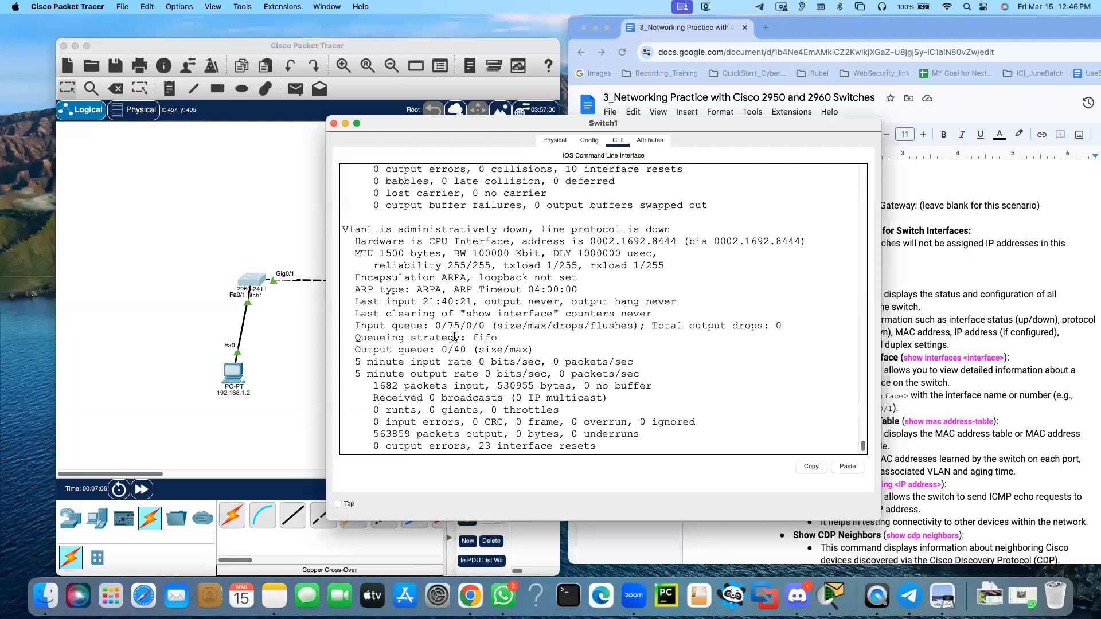
{"action": "scroll", "coordinate": [454, 337], "scroll_direction": "up", "scroll_amount": 2}
{"action": "scroll", "coordinate": [454, 337], "scroll_direction": "down", "scroll_amount": 3}
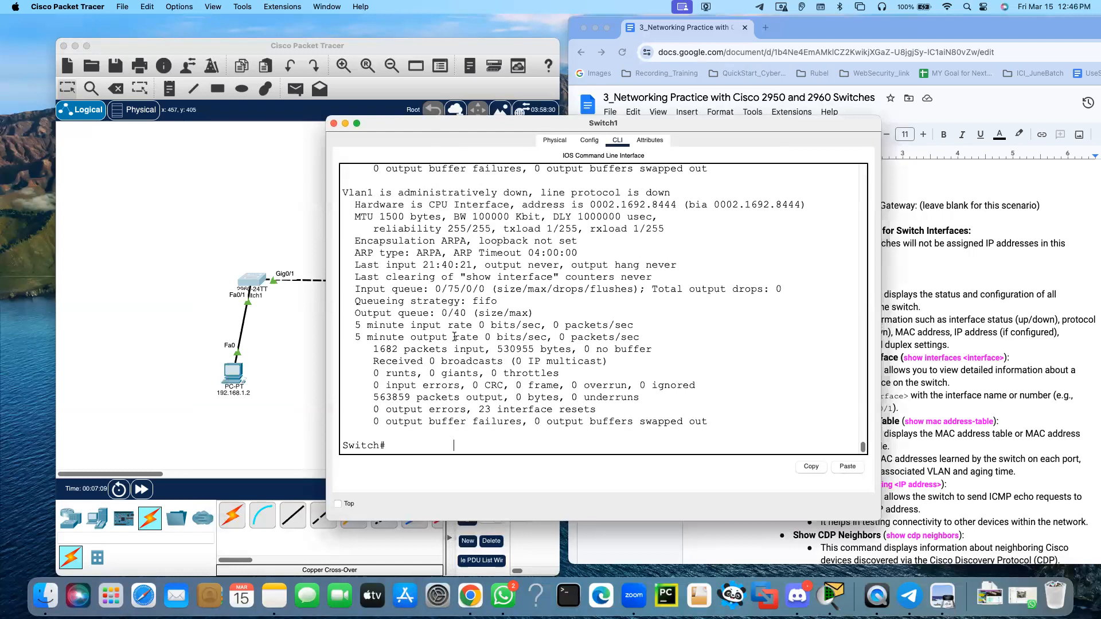
Check the show interfaces description in the lab document and review the GigabitEthernet and Vlan1 entries in the switch's output
{"action": "left_click_drag", "start_coordinate": [656, 132], "coordinate": [521, 117]}
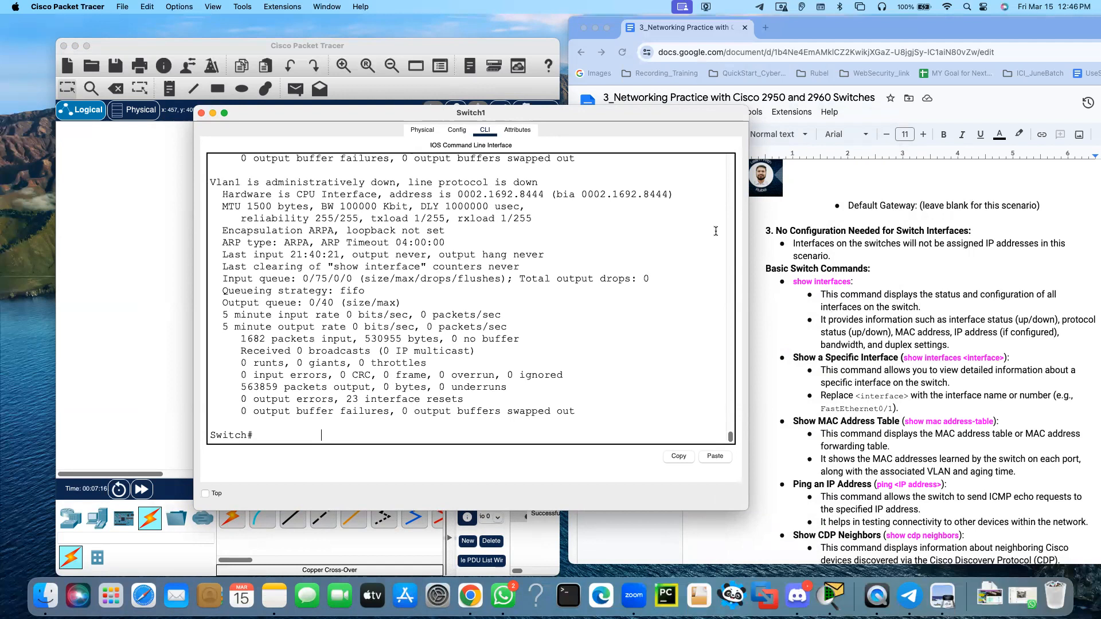
{"action": "left_click_drag", "start_coordinate": [448, 114], "coordinate": [595, 114]}
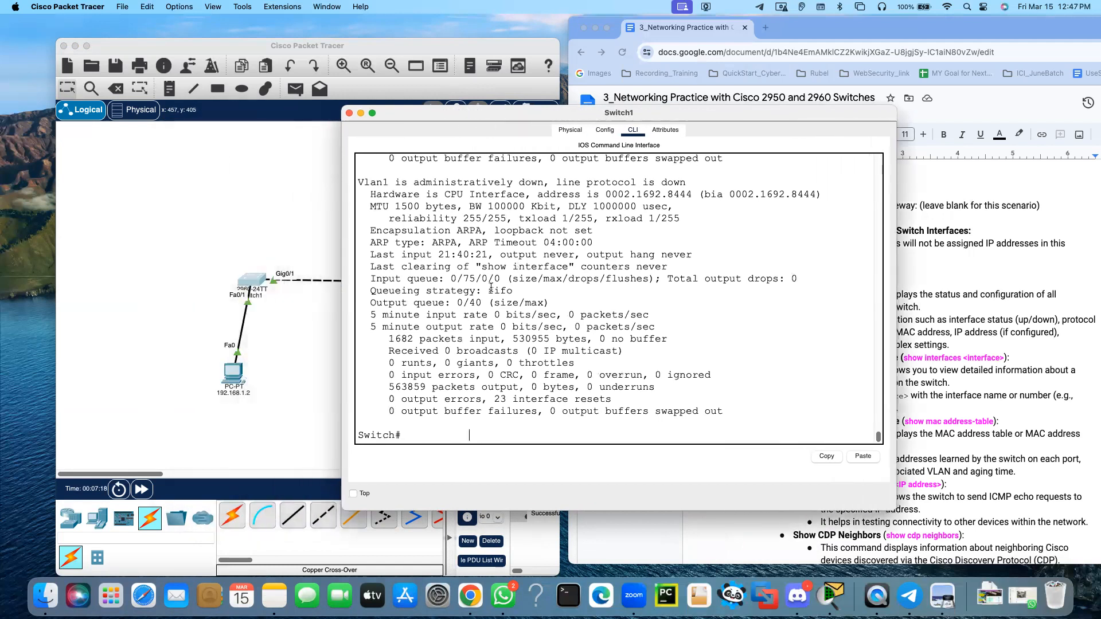
{"action": "scroll", "coordinate": [490, 286], "scroll_direction": "up", "scroll_amount": 5}
{"action": "scroll", "coordinate": [491, 287], "scroll_direction": "up", "scroll_amount": 3}
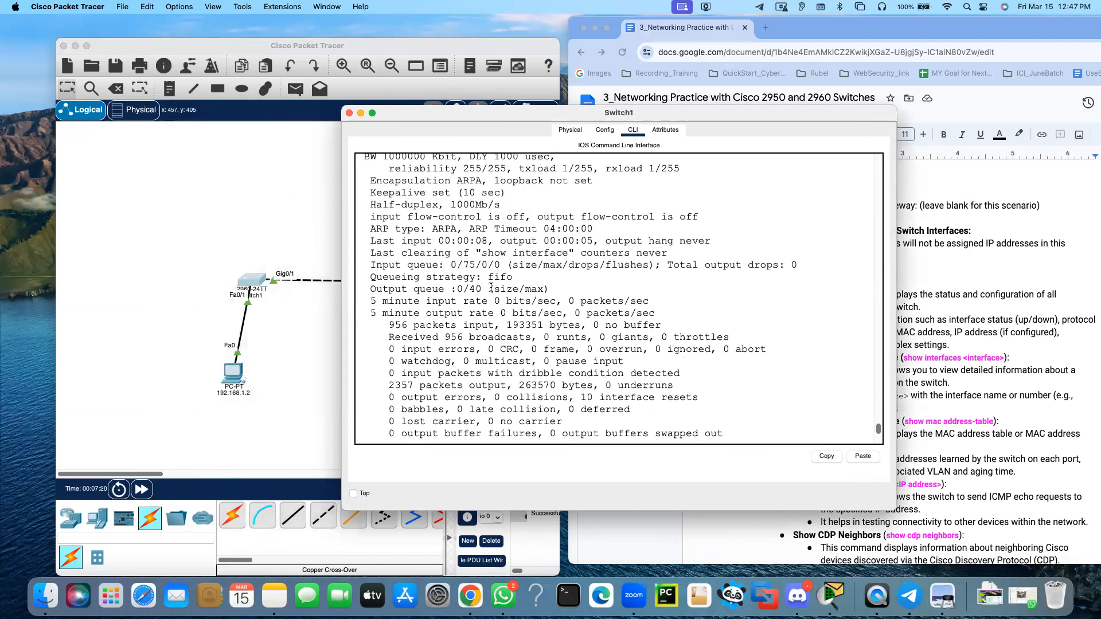
{"action": "scroll", "coordinate": [491, 288], "scroll_direction": "up", "scroll_amount": 4}
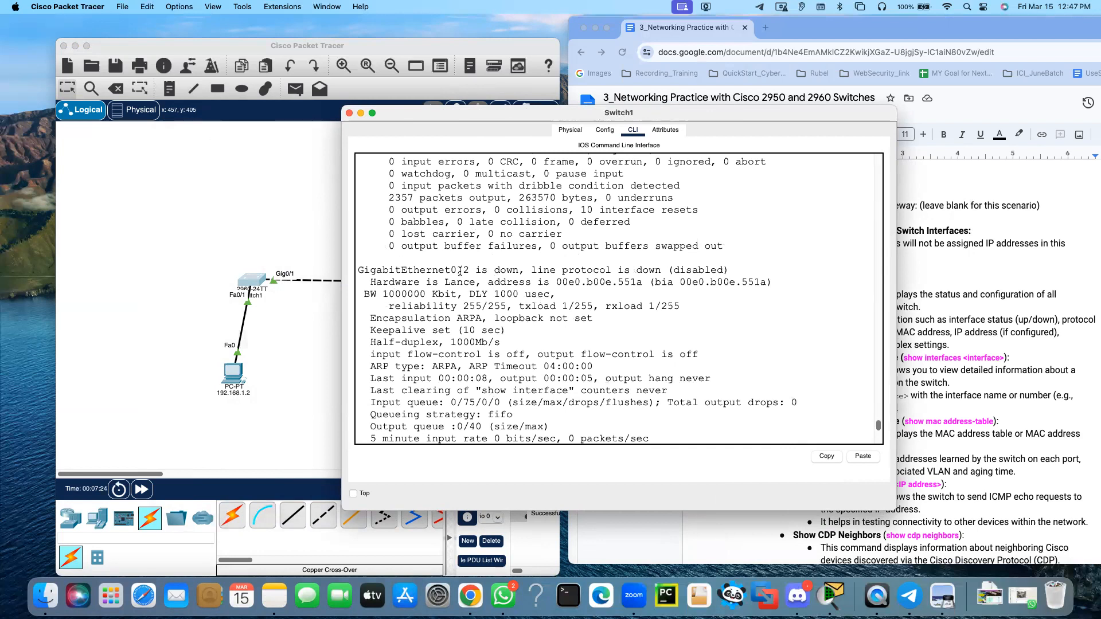
{"action": "scroll", "coordinate": [462, 276], "scroll_direction": "down", "scroll_amount": 10}
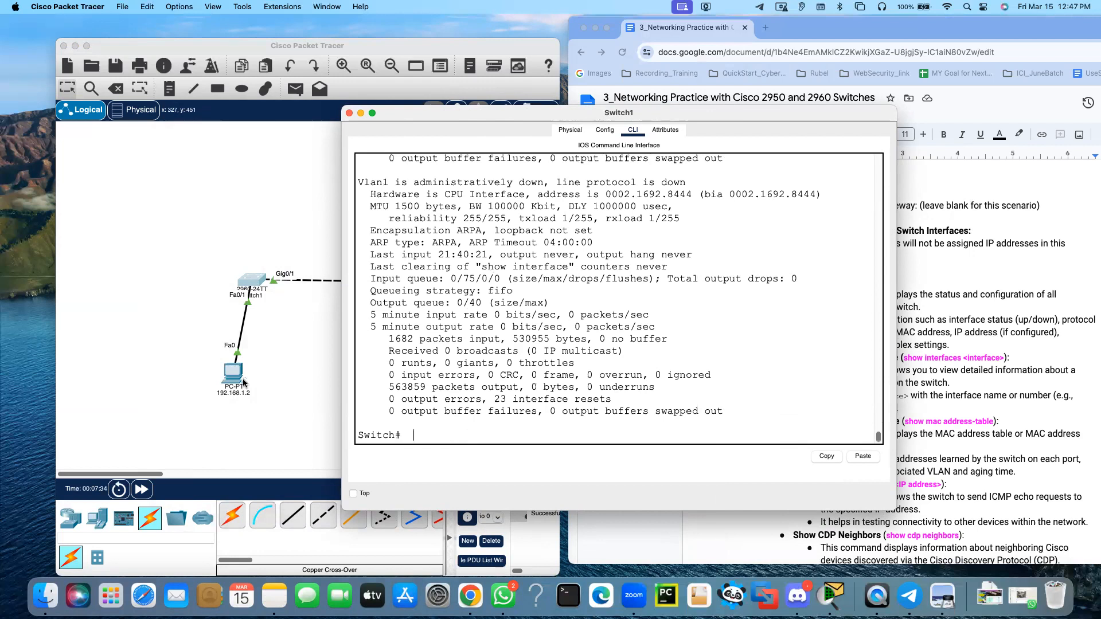
Run show interfaces fastEthernet0/1 on the 2960 switch and page through to the end of its output
{"action": "type", "text": "n"}
{"action": "key", "text": "Tab"}
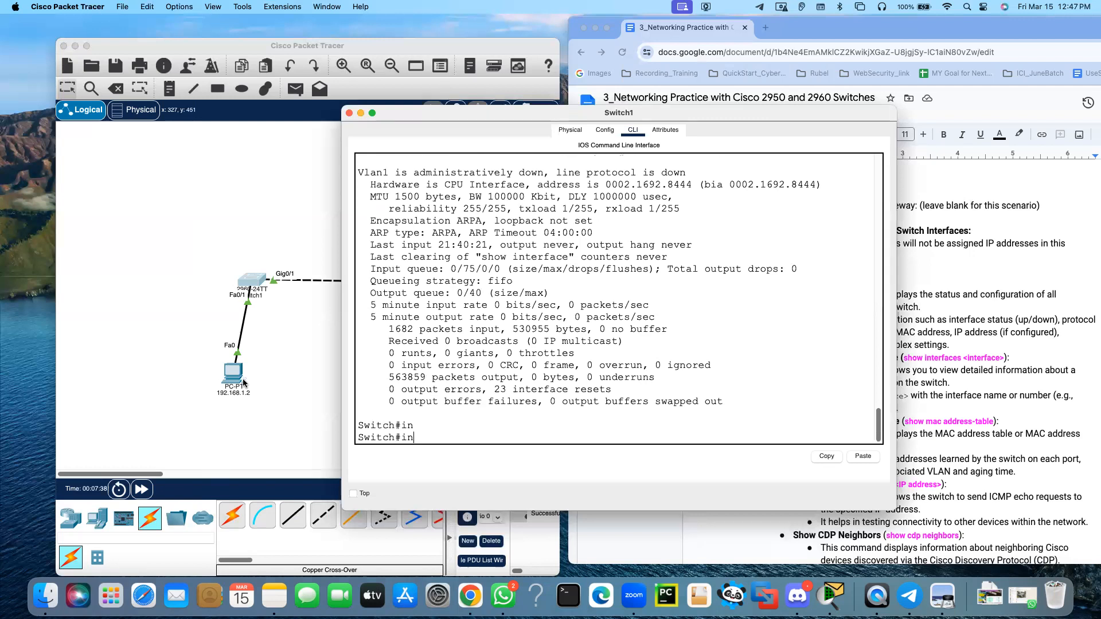
{"action": "key", "text": "BackSpace"}
{"action": "type", "text": "sh"}
{"action": "key", "text": "Tab"}
{"action": "type", "text": "in"}
{"action": "key", "text": "Tab"}
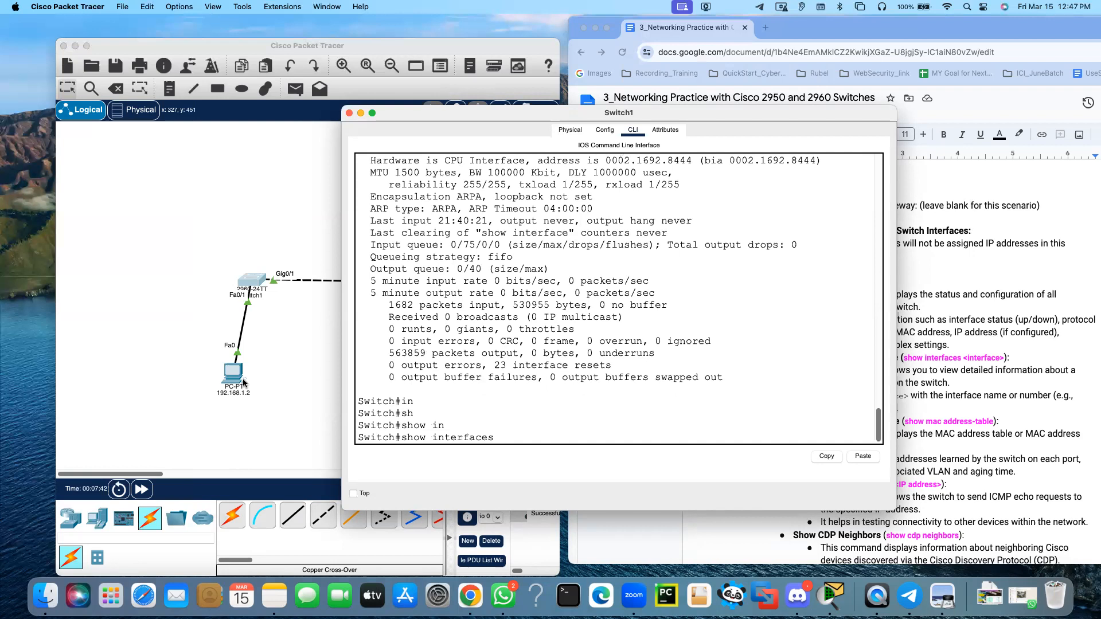
{"action": "type", "text": "f"}
{"action": "key", "text": "Tab"}
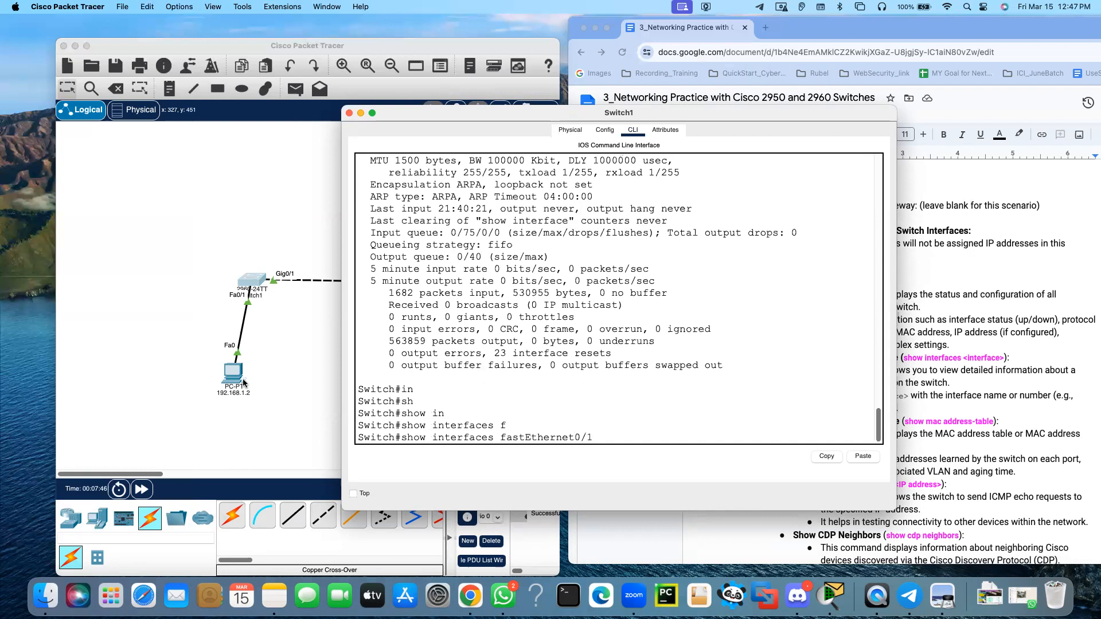
{"action": "type", "text": "0/1"}
{"action": "key", "text": "Return"}
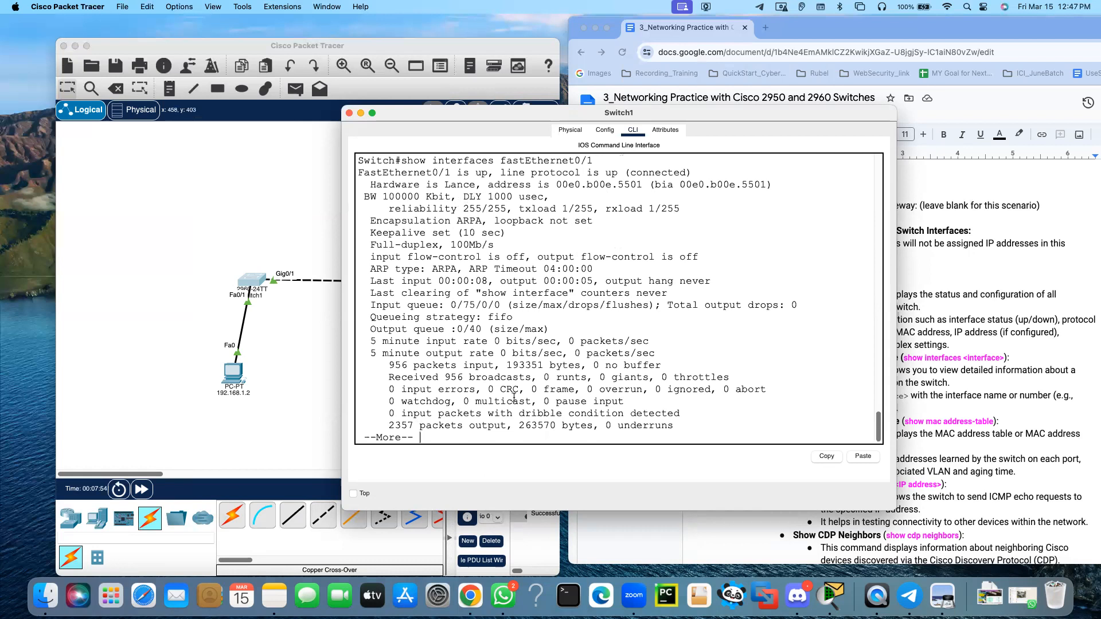
{"action": "key", "text": "space"}
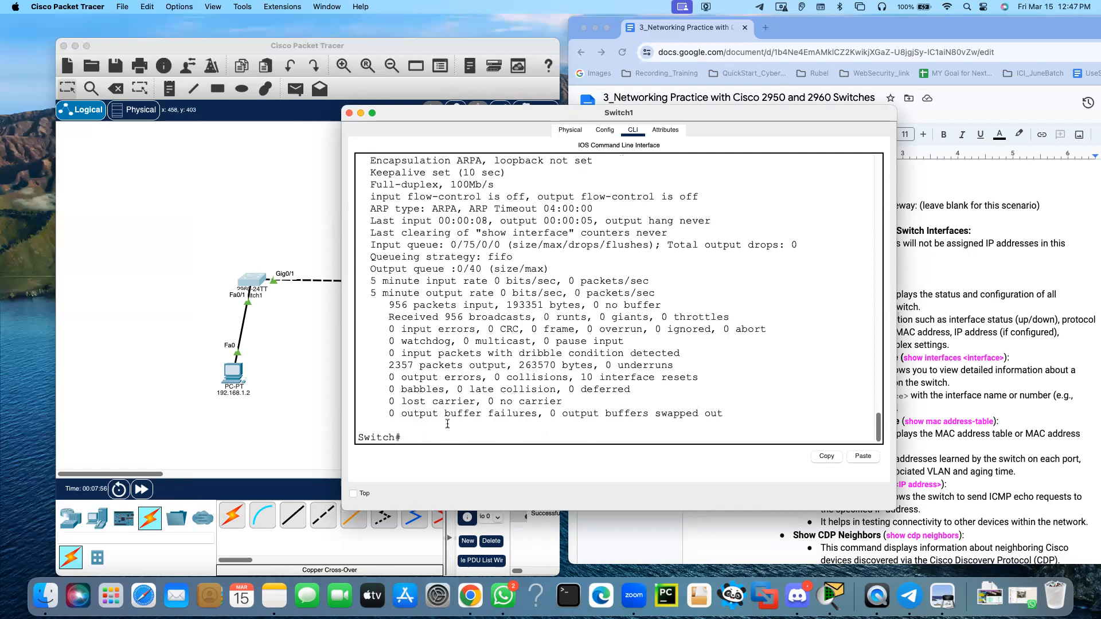
Check the Show MAC Address Table command in the lab document and run show mac address-table on the 2960 switch
{"action": "left_click_drag", "start_coordinate": [700, 115], "coordinate": [579, 92]}
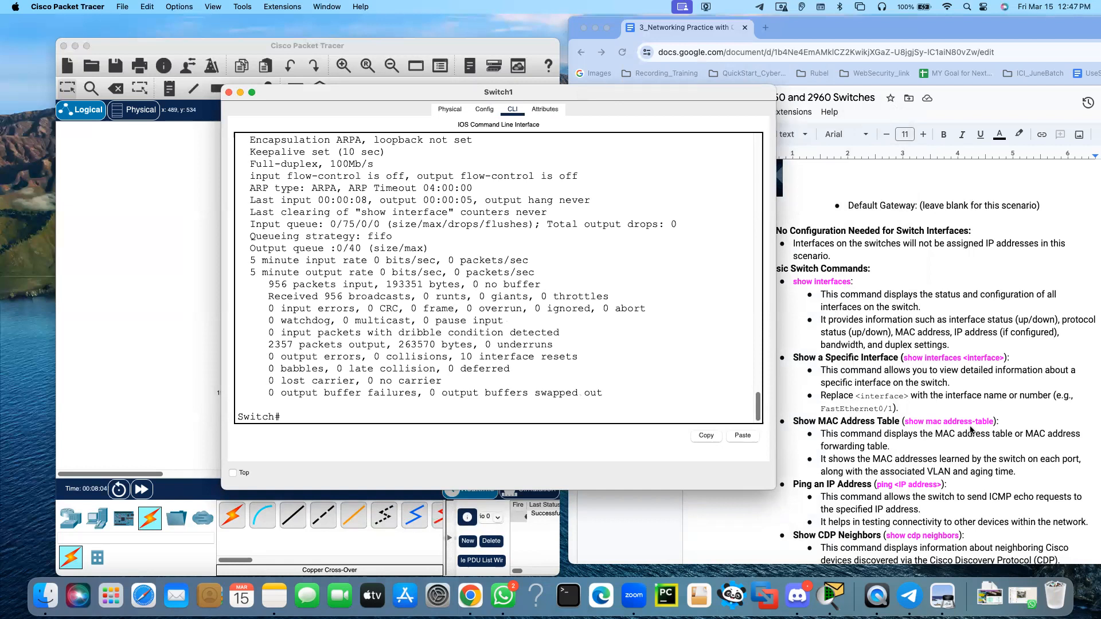
{"action": "left_click_drag", "start_coordinate": [333, 90], "coordinate": [299, 55]}
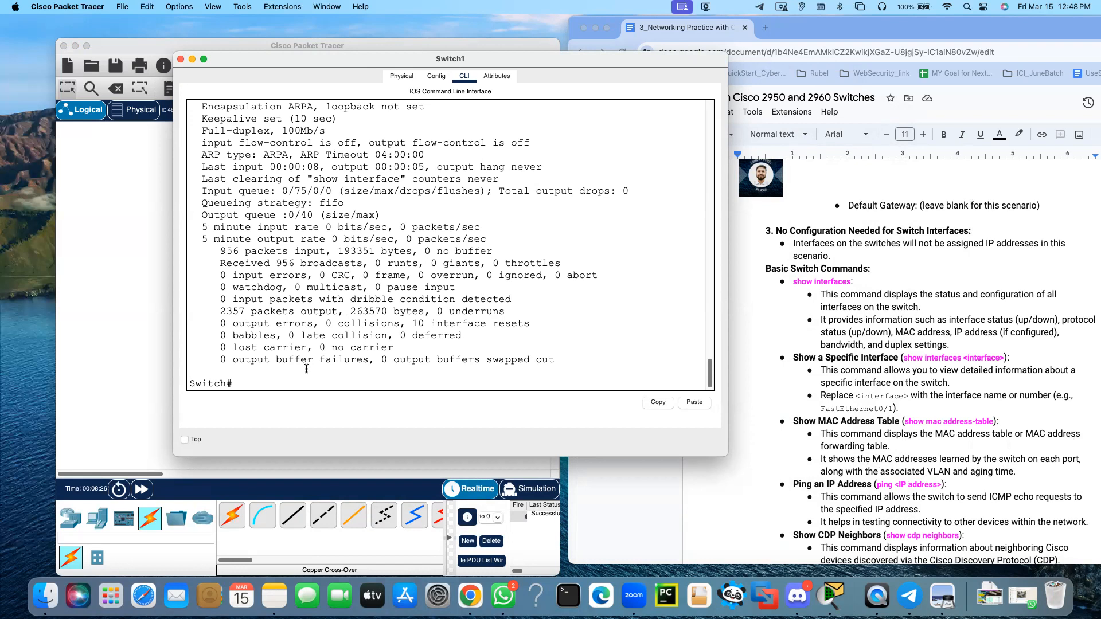
{"action": "type", "text": "sh"}
{"action": "key", "text": "Tab"}
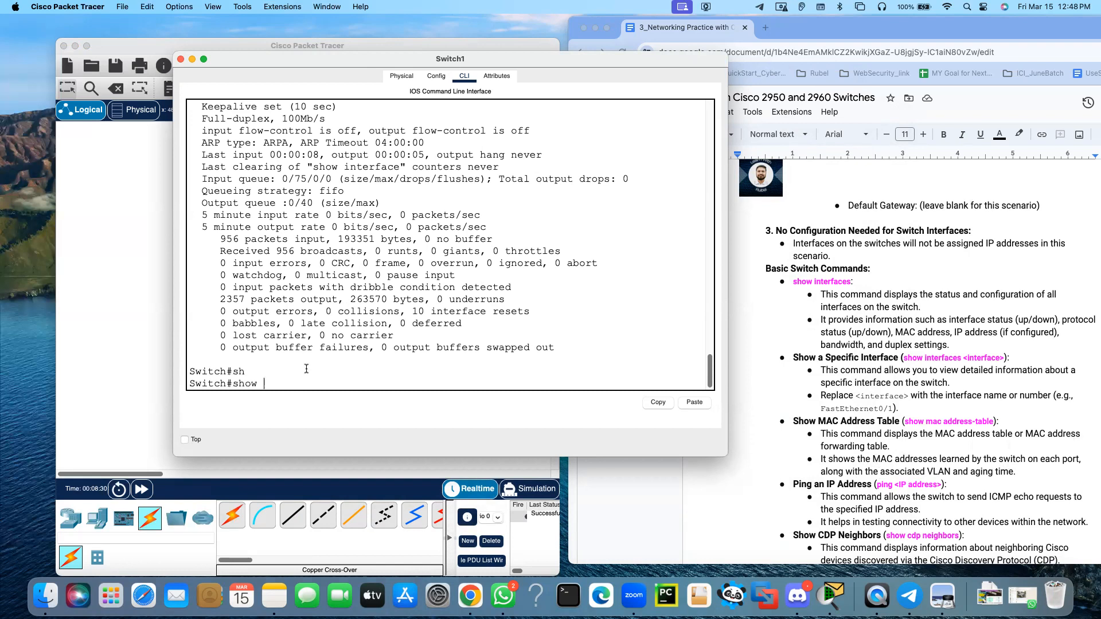
{"action": "type", "text": "mac ad"}
{"action": "key", "text": "Tab"}
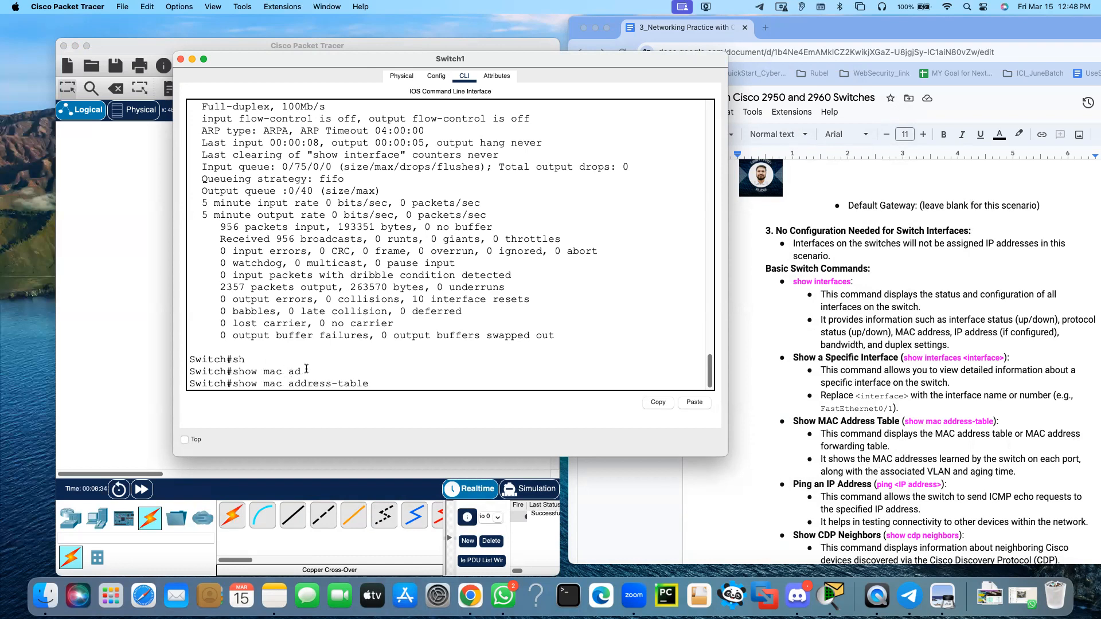
{"action": "key", "text": "Return"}
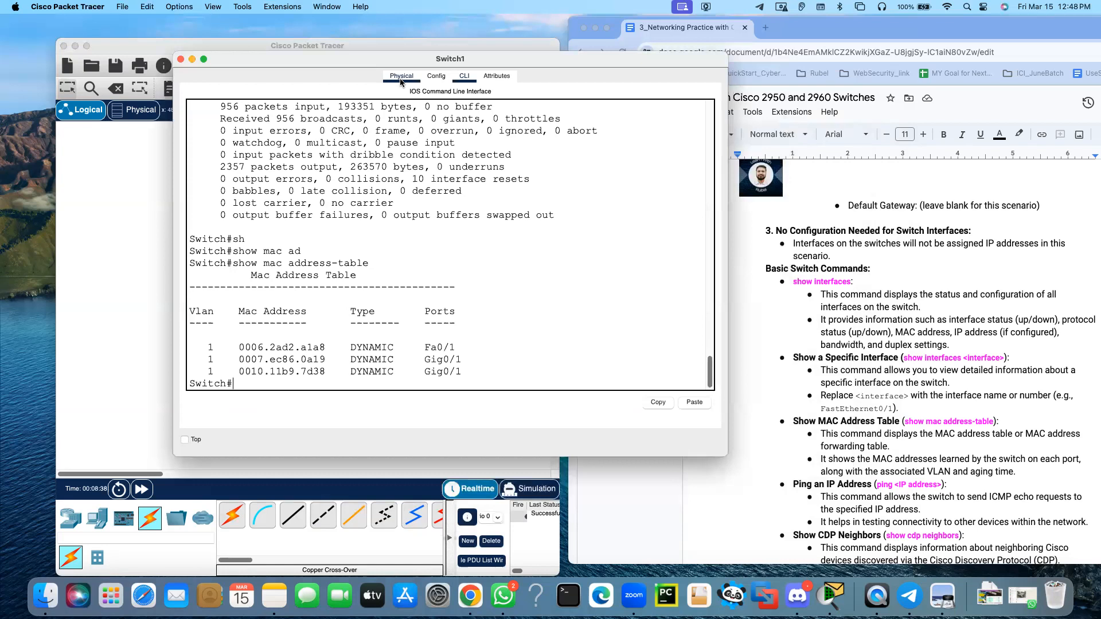
Uncover the topology and examine PC 192.168.1.2 against the Fa0/1 entry in the MAC address table
{"action": "left_click_drag", "start_coordinate": [354, 59], "coordinate": [664, 62]}
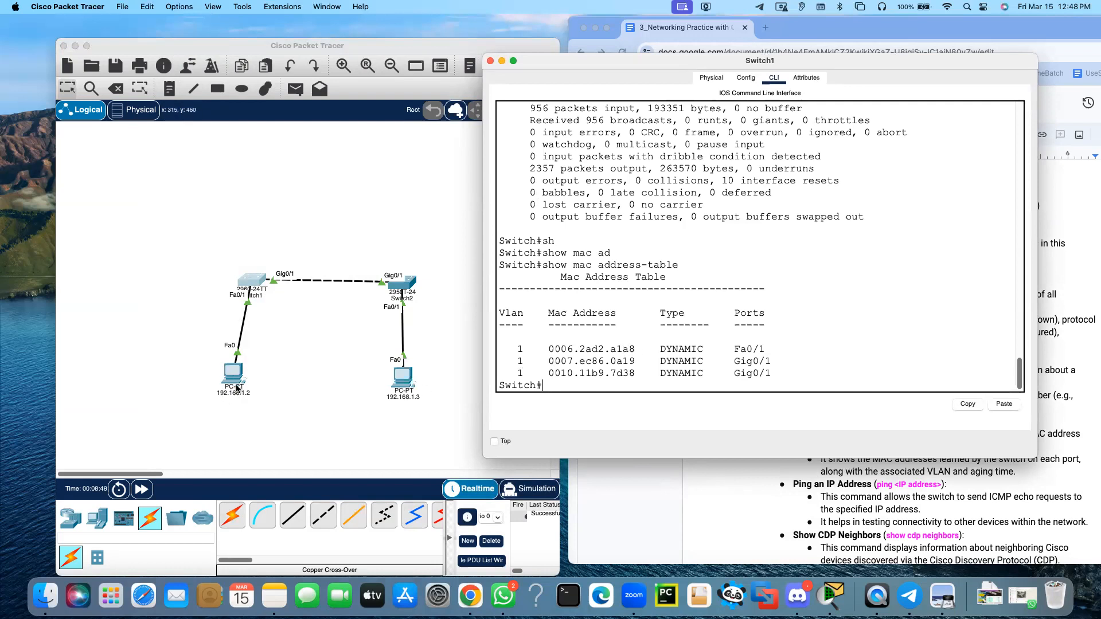
{"action": "left_click_drag", "start_coordinate": [573, 59], "coordinate": [654, 60]}
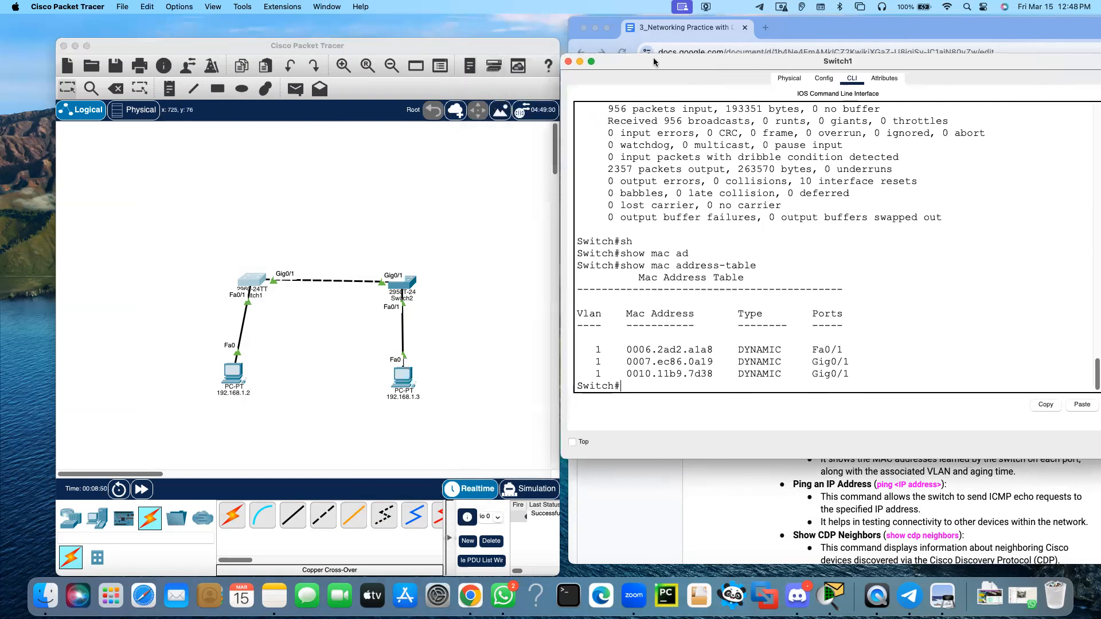
{"action": "left_click", "coordinate": [208, 408]}
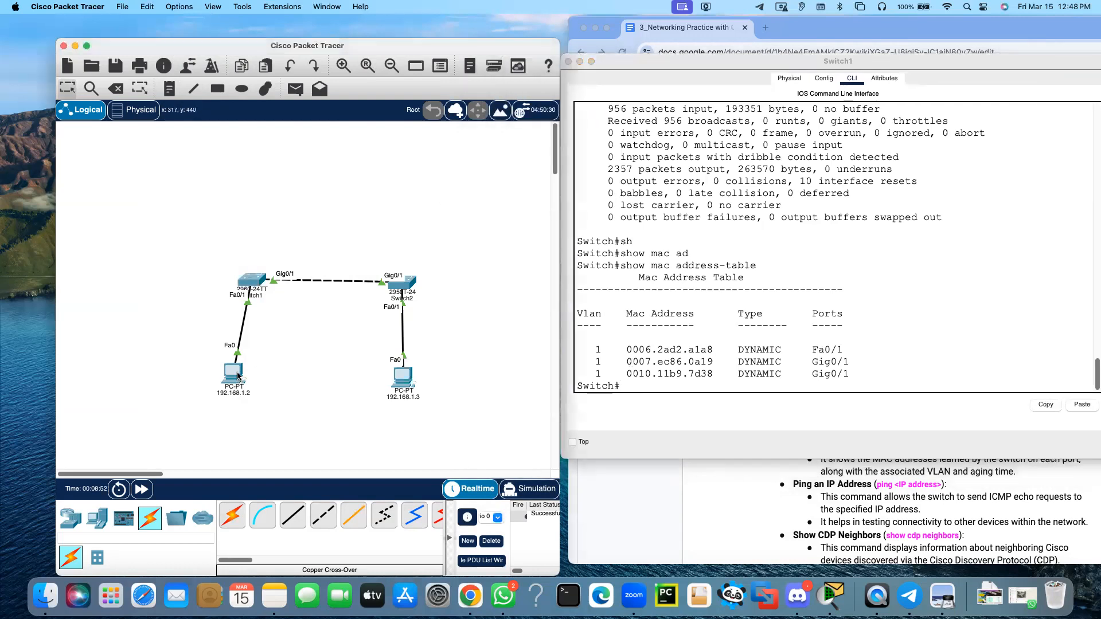
{"action": "mouse_move", "coordinate": [238, 376]}
Compare the MAC table entry 0007.ec86.0a19 on Gig0/1 with the port MAC addresses of Switch2 in the topology
{"action": "left_click_drag", "start_coordinate": [854, 363], "coordinate": [645, 362]}
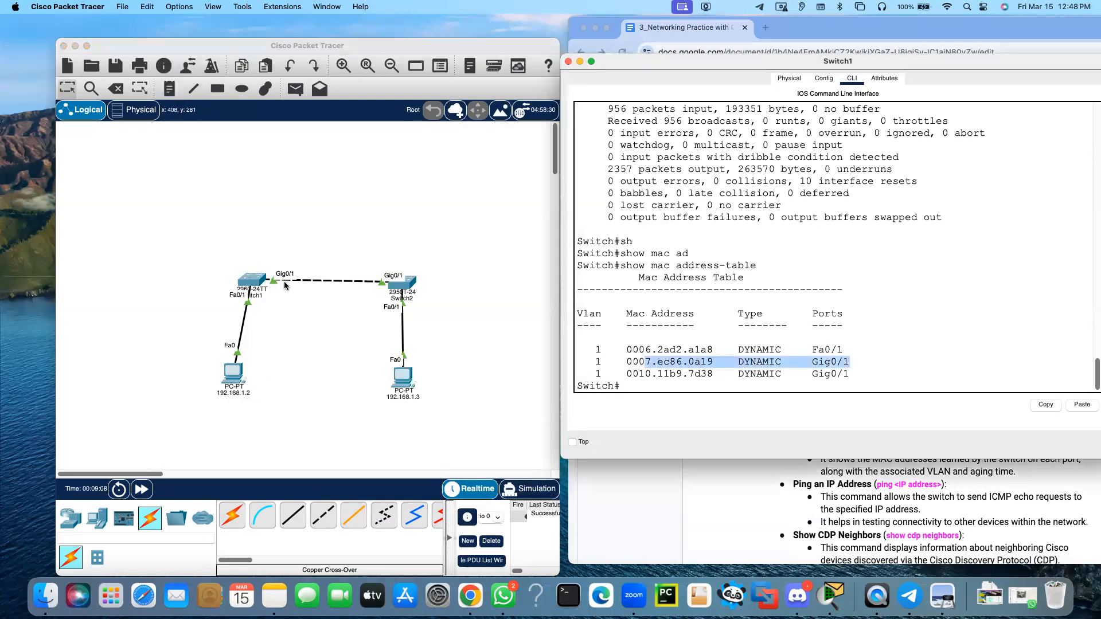
{"action": "left_click", "coordinate": [410, 286]}
{"action": "mouse_move", "coordinate": [410, 286]}
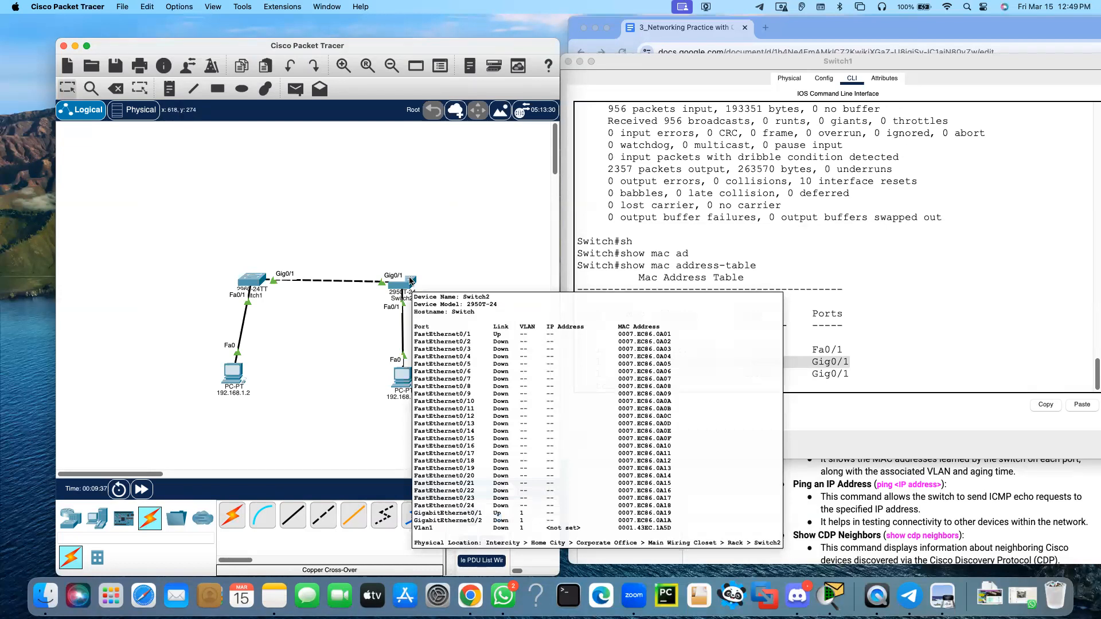
{"action": "left_click", "coordinate": [847, 352]}
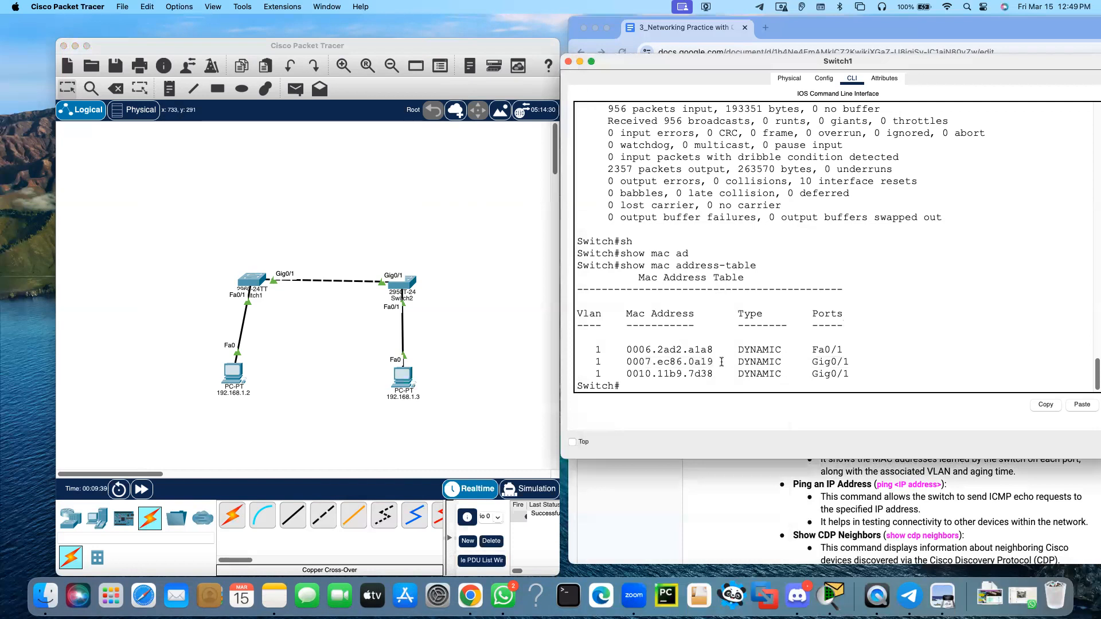
{"action": "left_click_drag", "start_coordinate": [727, 362], "coordinate": [676, 361]}
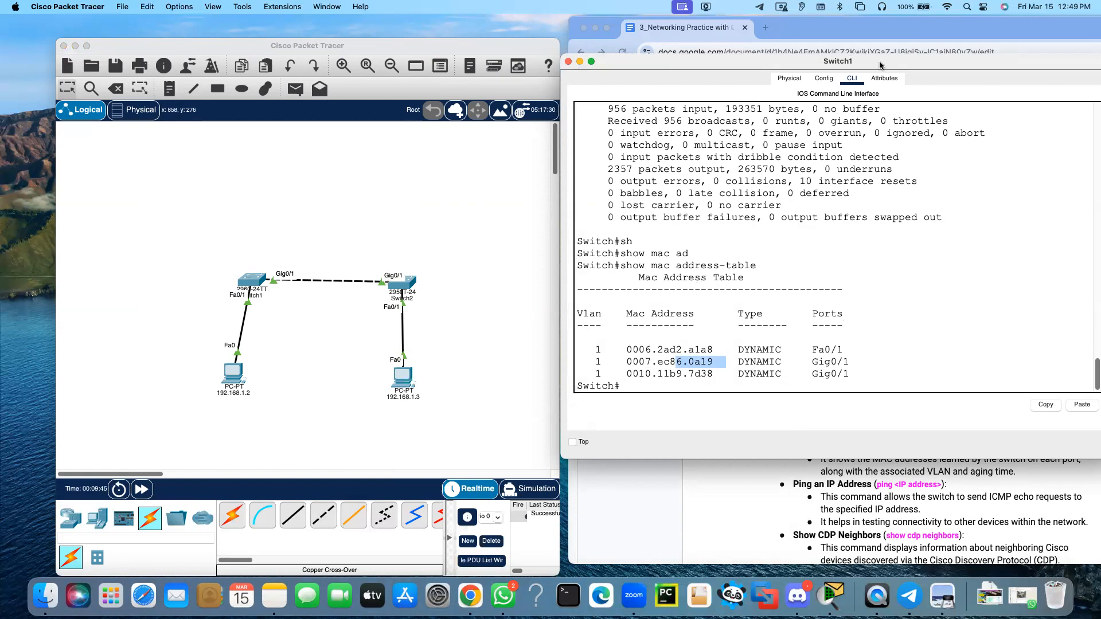
Check Show CDP Neighbors in the lab document, reopen the 2960 switch's command line beside it and get a fresh prompt
{"action": "left_click_drag", "start_coordinate": [908, 65], "coordinate": [562, 65]}
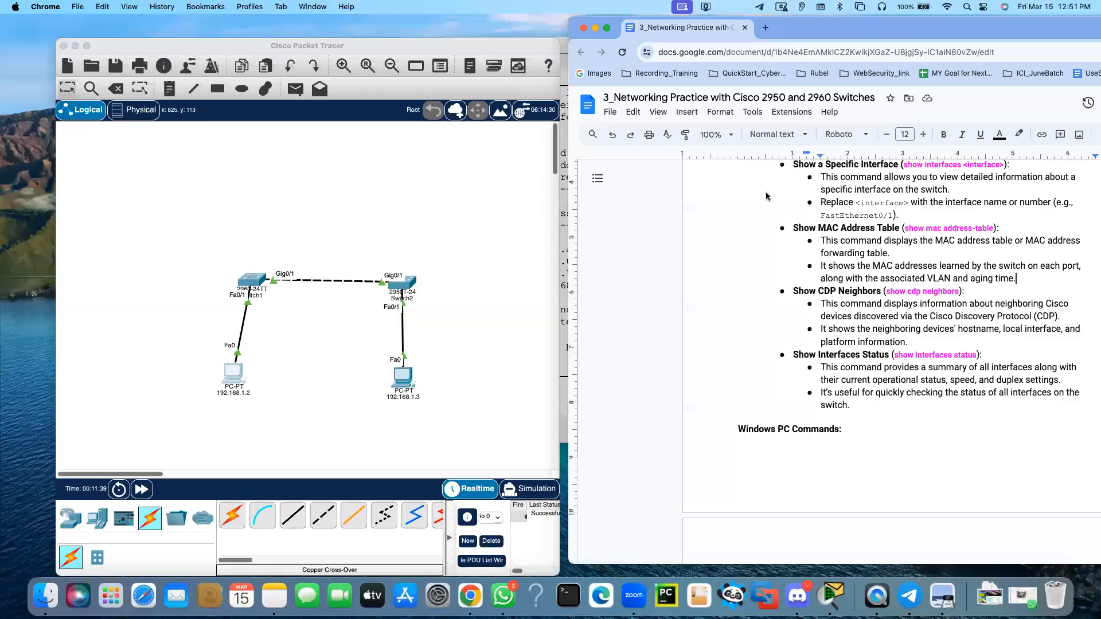
{"action": "left_click", "coordinate": [805, 292]}
{"action": "left_click", "coordinate": [259, 282]}
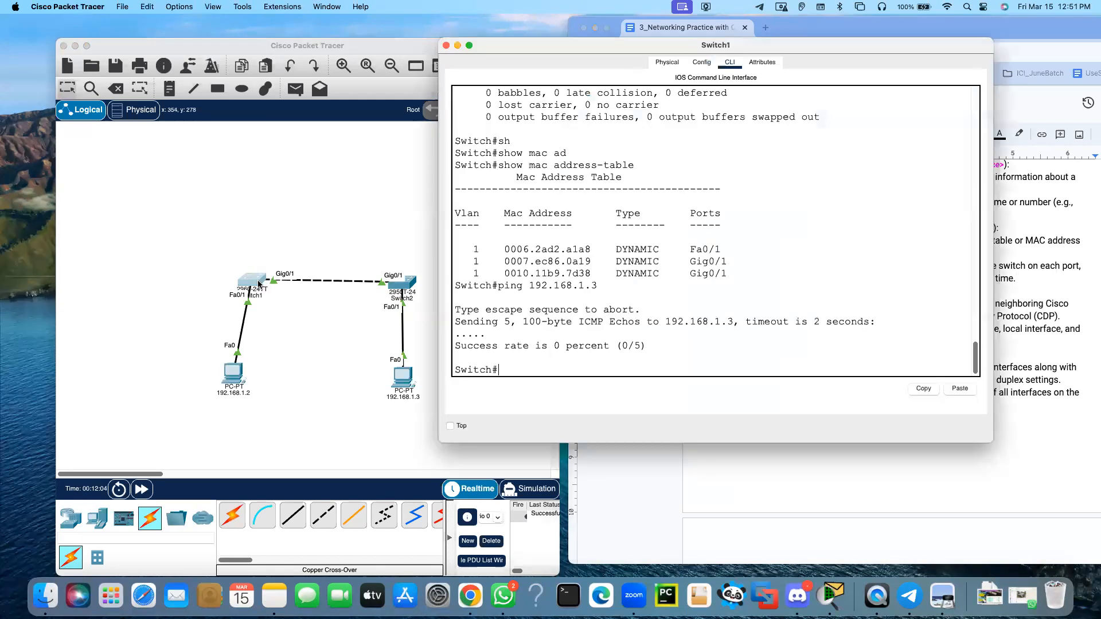
{"action": "left_click_drag", "start_coordinate": [544, 49], "coordinate": [196, 70]}
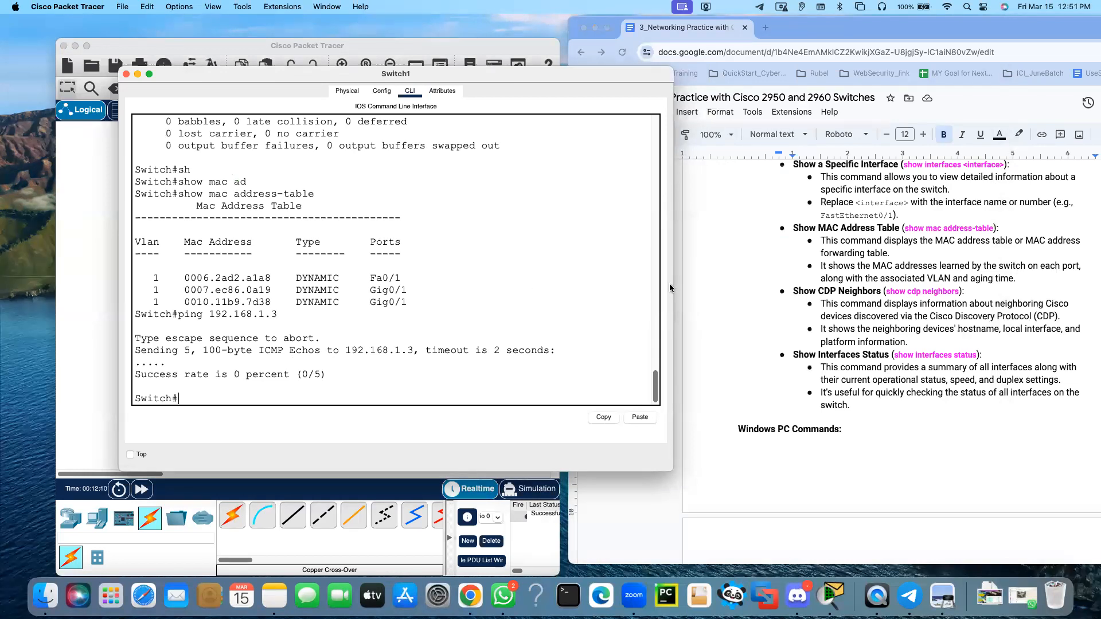
{"action": "left_click_drag", "start_coordinate": [669, 283], "coordinate": [618, 284]}
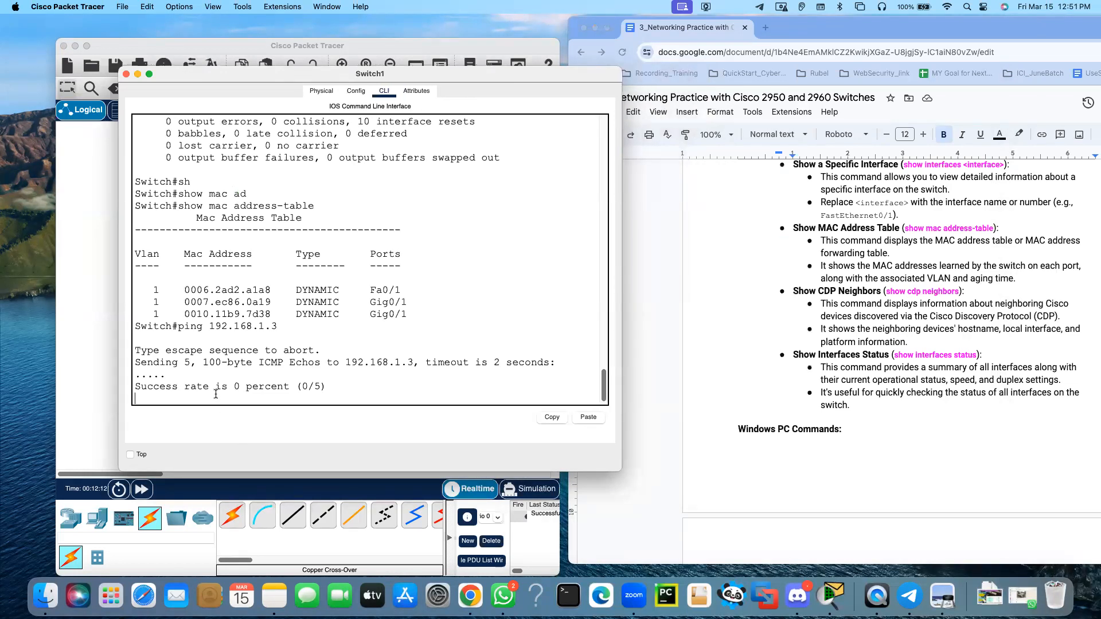
{"action": "key", "text": "Return"}
{"action": "key", "text": "Return"}
{"action": "key", "text": "Return"}
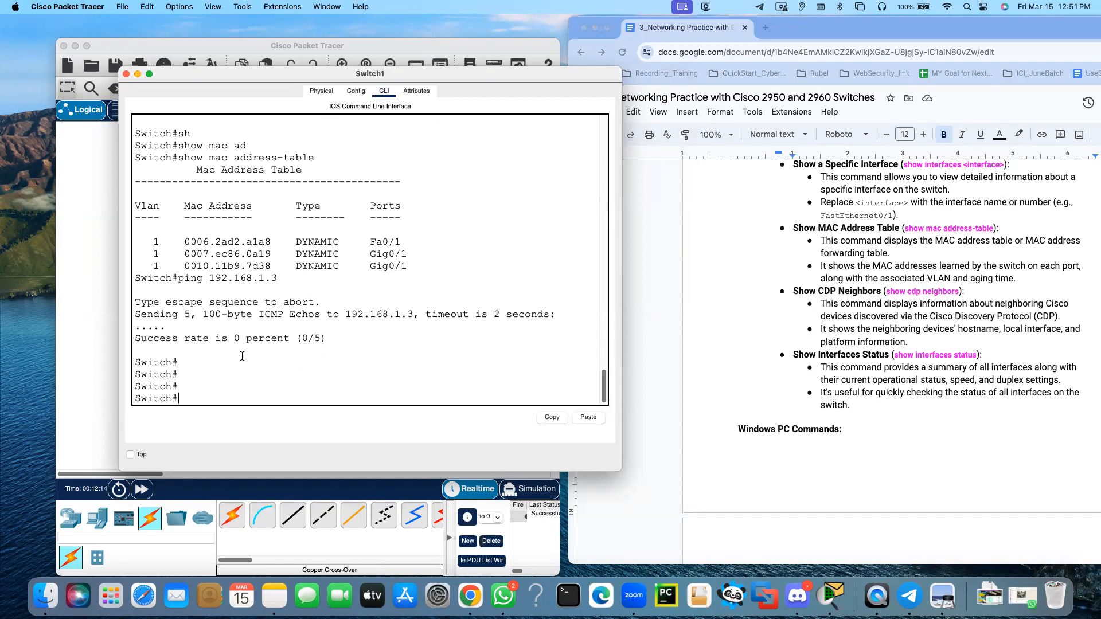
Run show cdp neighbors on the 2960 switch
{"action": "type", "text": "sho"}
{"action": "key", "text": "Tab"}
{"action": "type", "text": "c"}
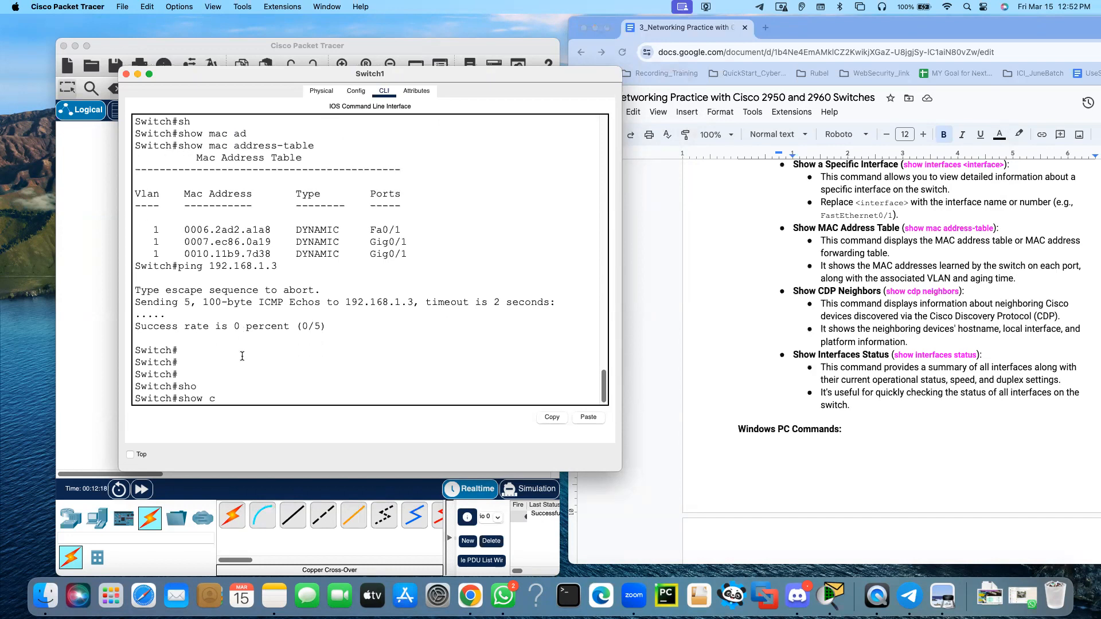
{"action": "type", "text": "dp ne"}
{"action": "key", "text": "Tab"}
{"action": "key", "text": "Return"}
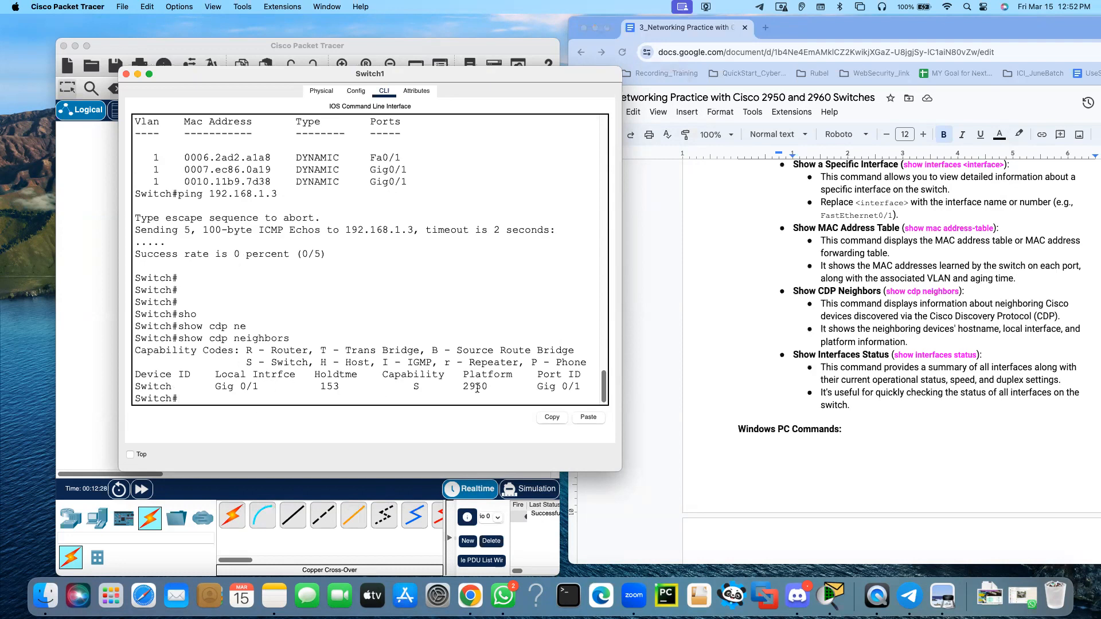
Highlight the neighbour's platform in the CDP output and compare it with the two connected switches in the topology
{"action": "left_click_drag", "start_coordinate": [495, 388], "coordinate": [445, 388]}
{"action": "left_click_drag", "start_coordinate": [276, 76], "coordinate": [733, 79]}
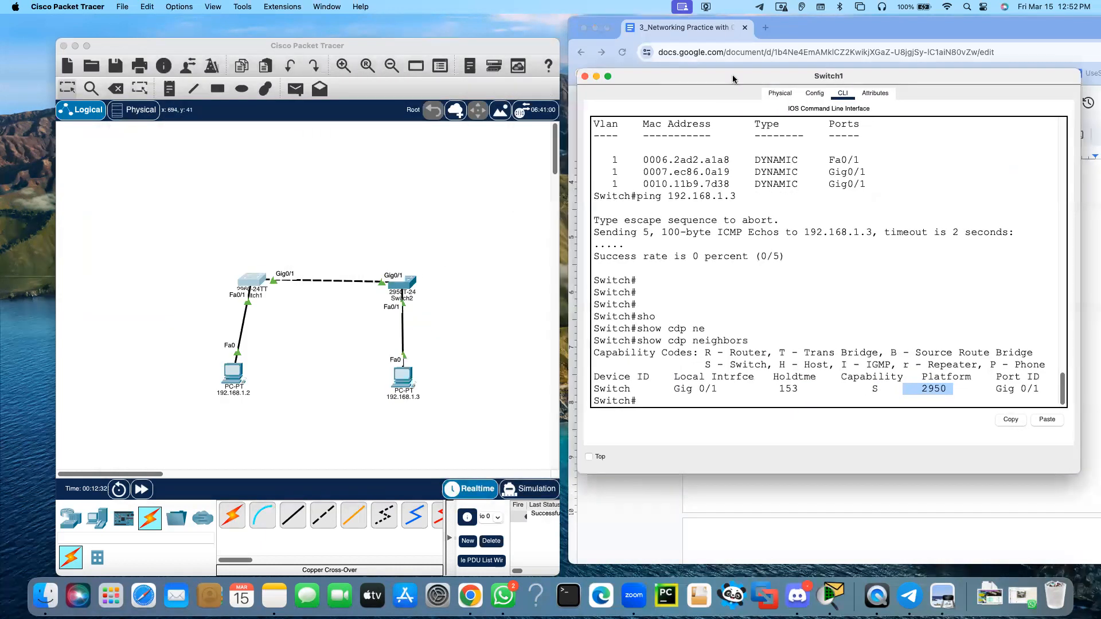
{"action": "left_click", "coordinate": [257, 283]}
{"action": "left_click_drag", "start_coordinate": [256, 283], "coordinate": [250, 281]}
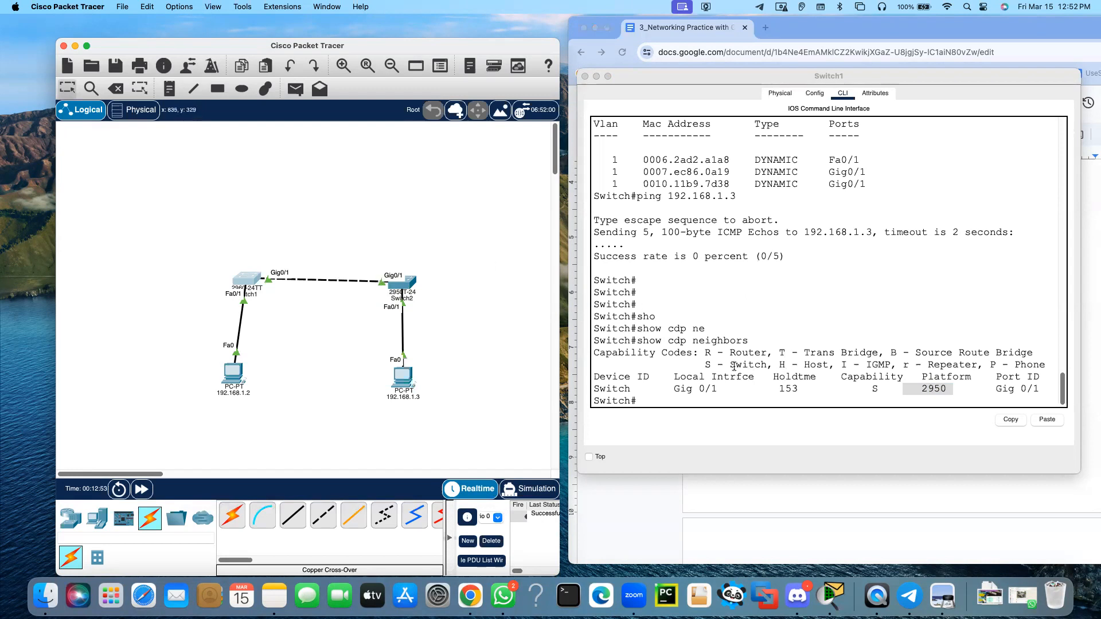
Uncover the lab document and read its Show Interfaces Status entry down to the Windows PC Commands heading
{"action": "left_click_drag", "start_coordinate": [864, 77], "coordinate": [512, 71]}
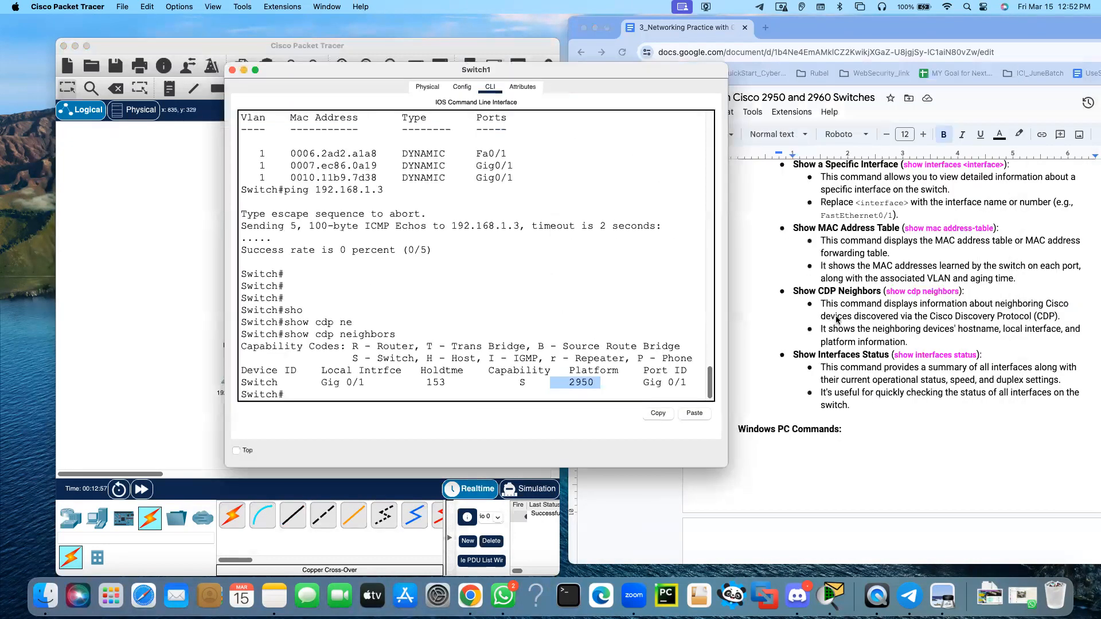
{"action": "scroll", "coordinate": [839, 318], "scroll_direction": "down", "scroll_amount": 1}
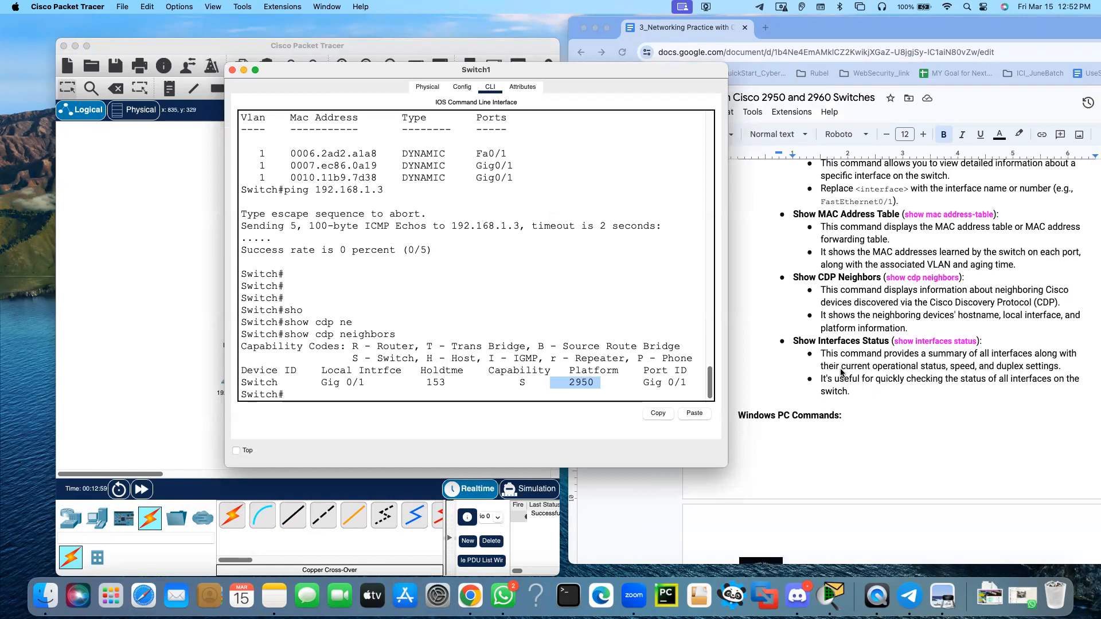
{"action": "left_click", "coordinate": [822, 342]}
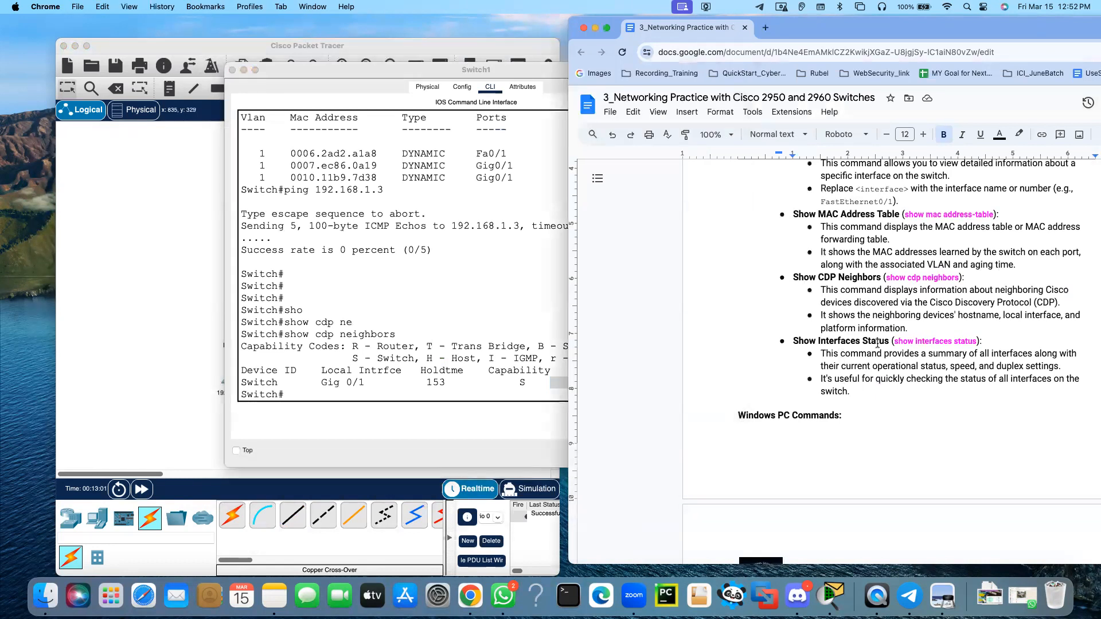
{"action": "scroll", "coordinate": [866, 339], "scroll_direction": "down", "scroll_amount": 2}
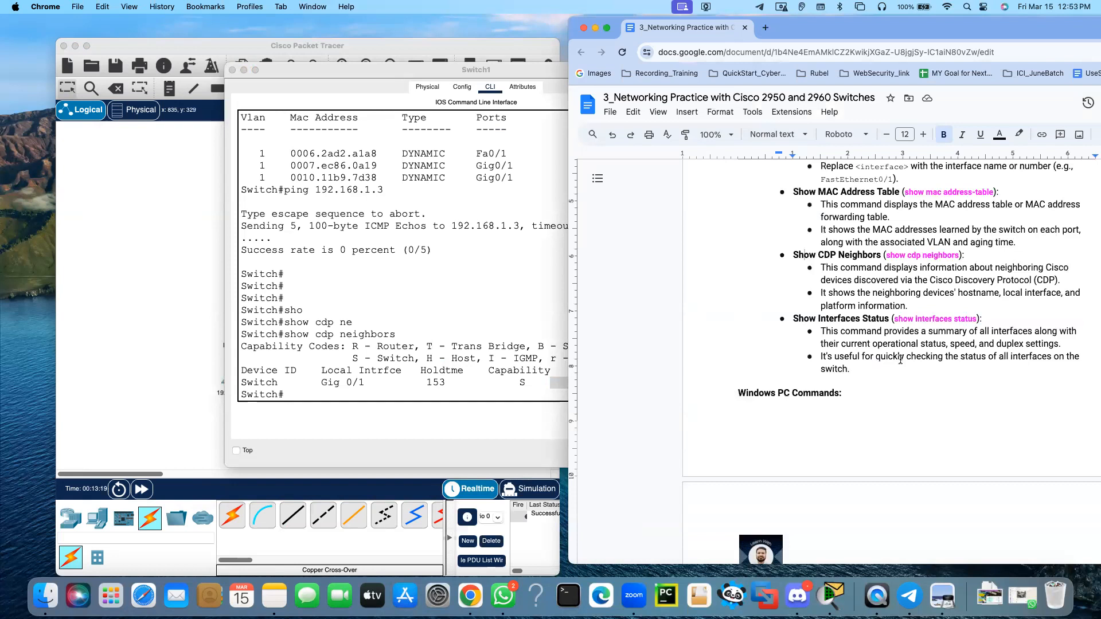
Run show interfaces status on the 2960 switch, widen its window so each port fits one line and page to the end of the listing
{"action": "left_click", "coordinate": [348, 380]}
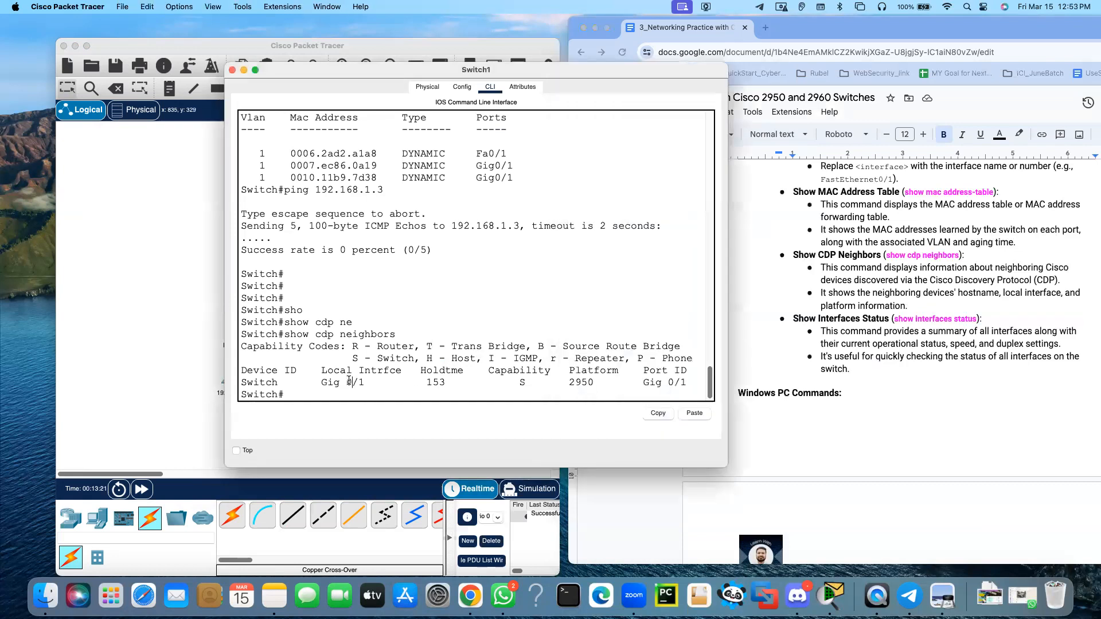
{"action": "type", "text": "sh"}
{"action": "key", "text": "Tab"}
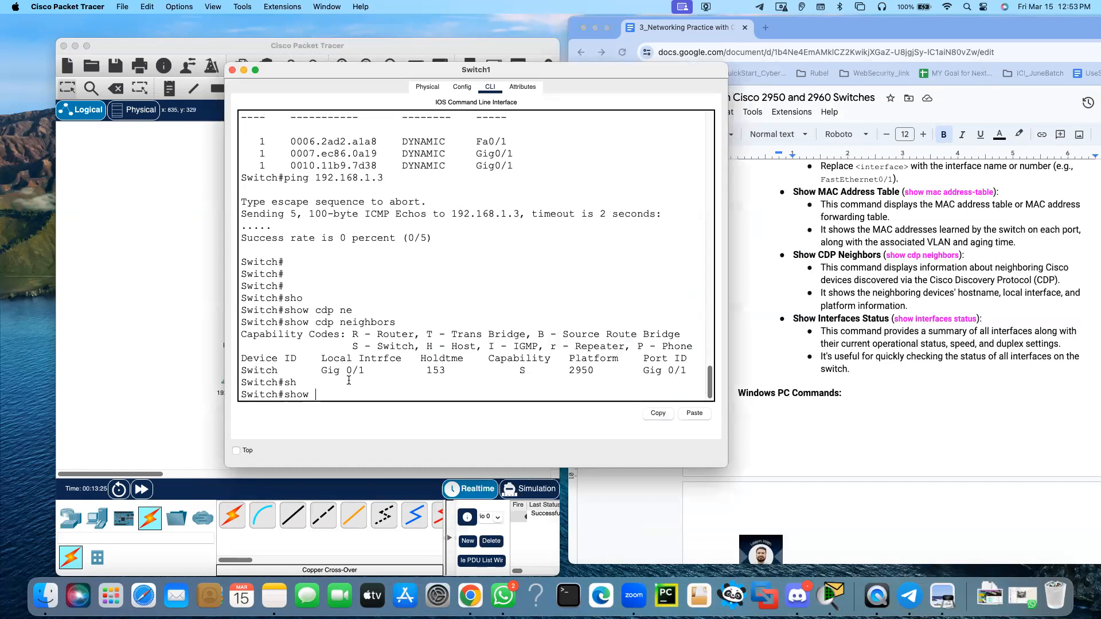
{"action": "type", "text": "in"}
{"action": "key", "text": "Tab"}
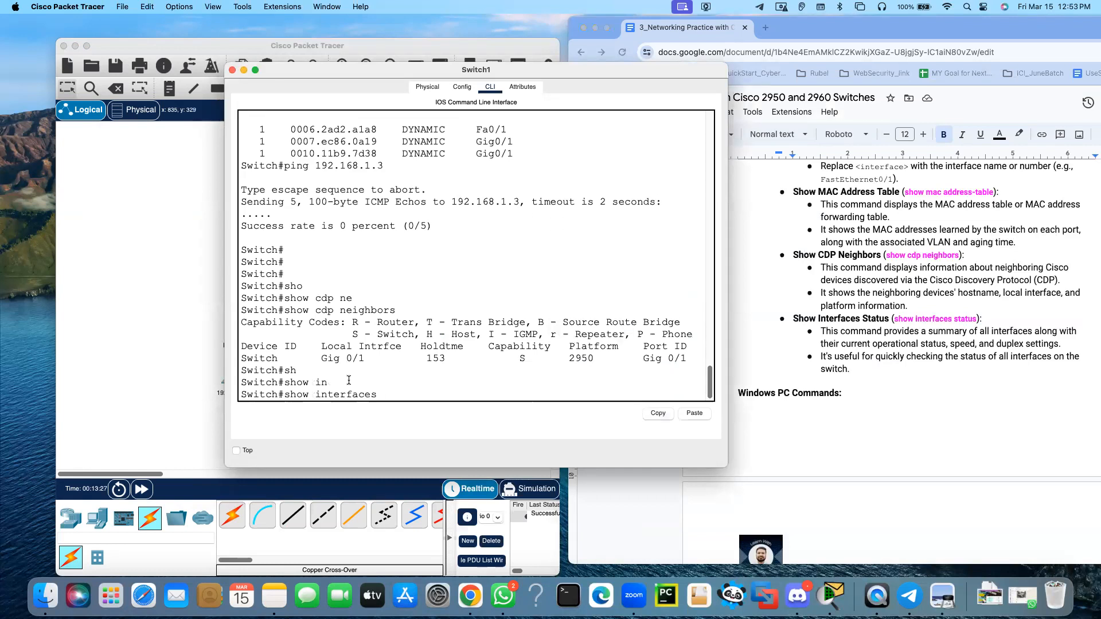
{"action": "type", "text": "st"}
{"action": "key", "text": "Tab"}
{"action": "key", "text": "Return"}
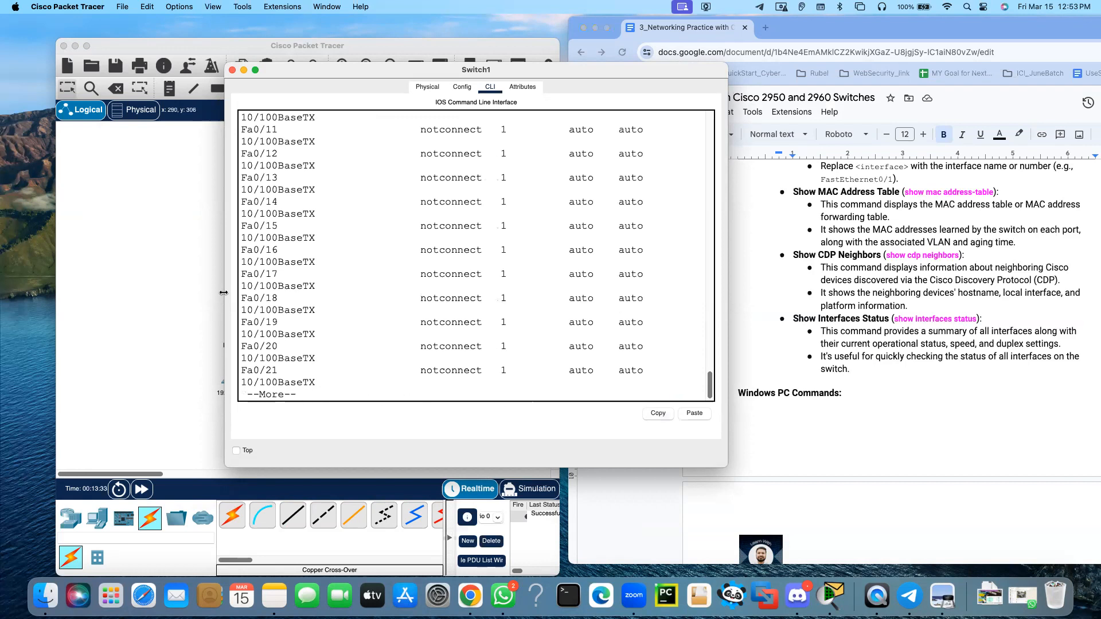
{"action": "left_click_drag", "start_coordinate": [223, 293], "coordinate": [103, 299]}
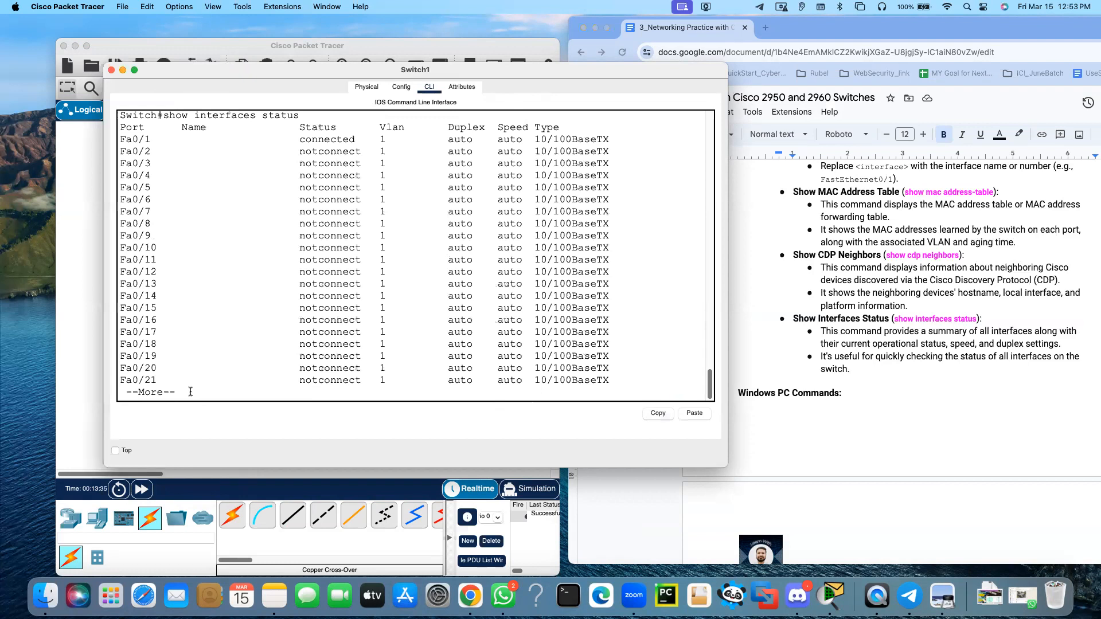
{"action": "key", "text": "space"}
Highlight the Fa0/1 and Gig0/1 entries in the interface status listing
{"action": "scroll", "coordinate": [188, 328], "scroll_direction": "up", "scroll_amount": 5}
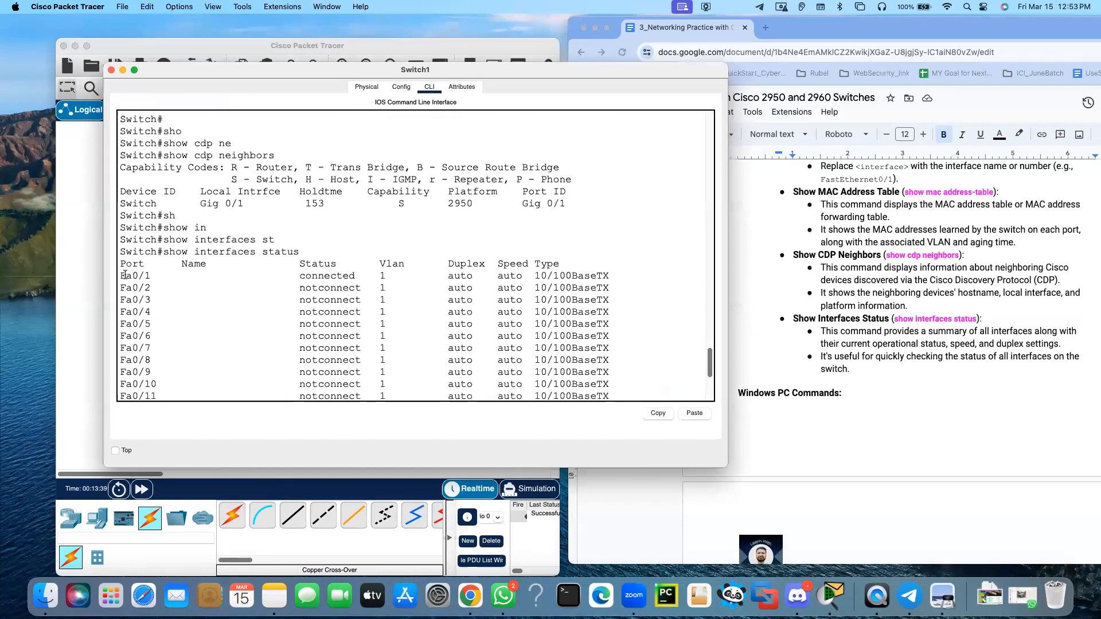
{"action": "left_click_drag", "start_coordinate": [127, 276], "coordinate": [440, 271]}
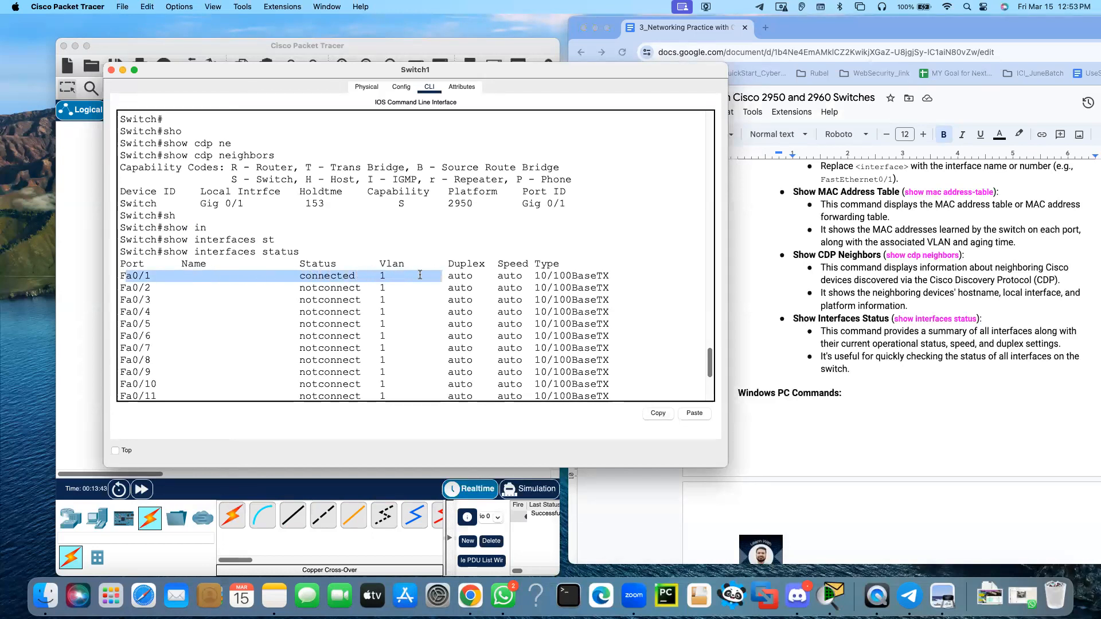
{"action": "left_click", "coordinate": [368, 275]}
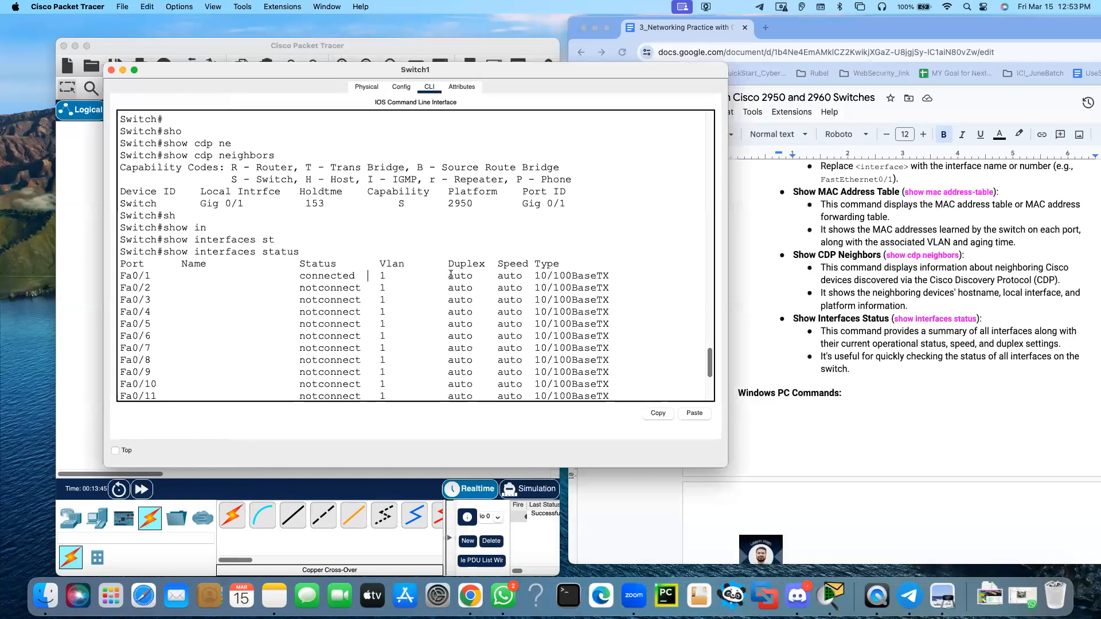
{"action": "scroll", "coordinate": [382, 282], "scroll_direction": "down", "scroll_amount": 1}
{"action": "scroll", "coordinate": [382, 281], "scroll_direction": "down", "scroll_amount": 5}
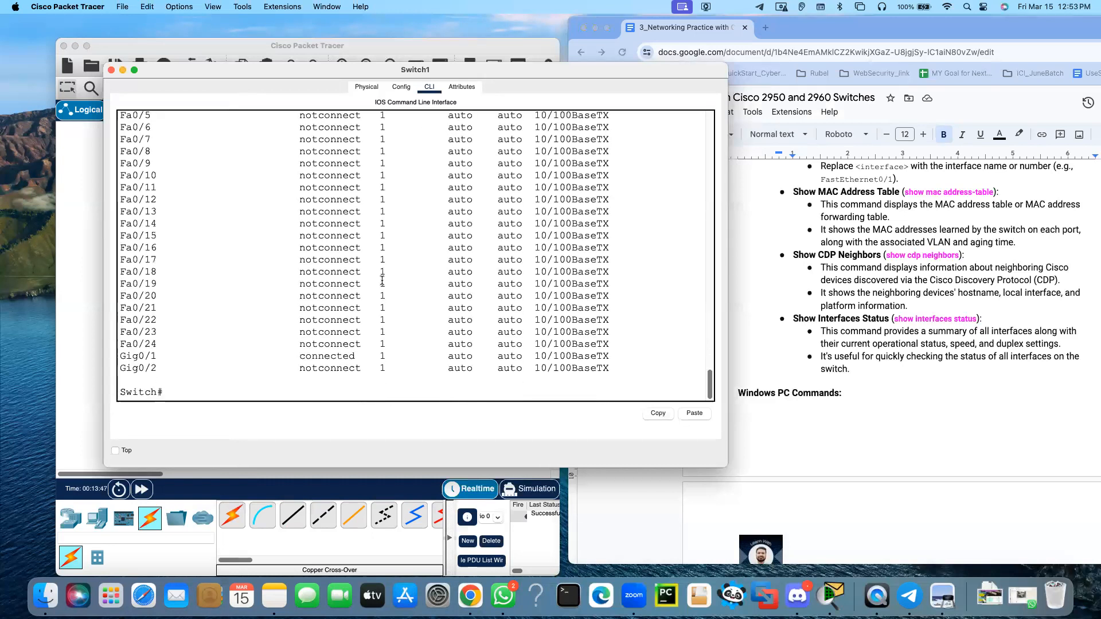
{"action": "left_click_drag", "start_coordinate": [118, 356], "coordinate": [188, 357]}
Uncover the topology to compare the listed ports with its links, then close the 2960 switch's window
{"action": "left_click_drag", "start_coordinate": [287, 74], "coordinate": [580, 116]}
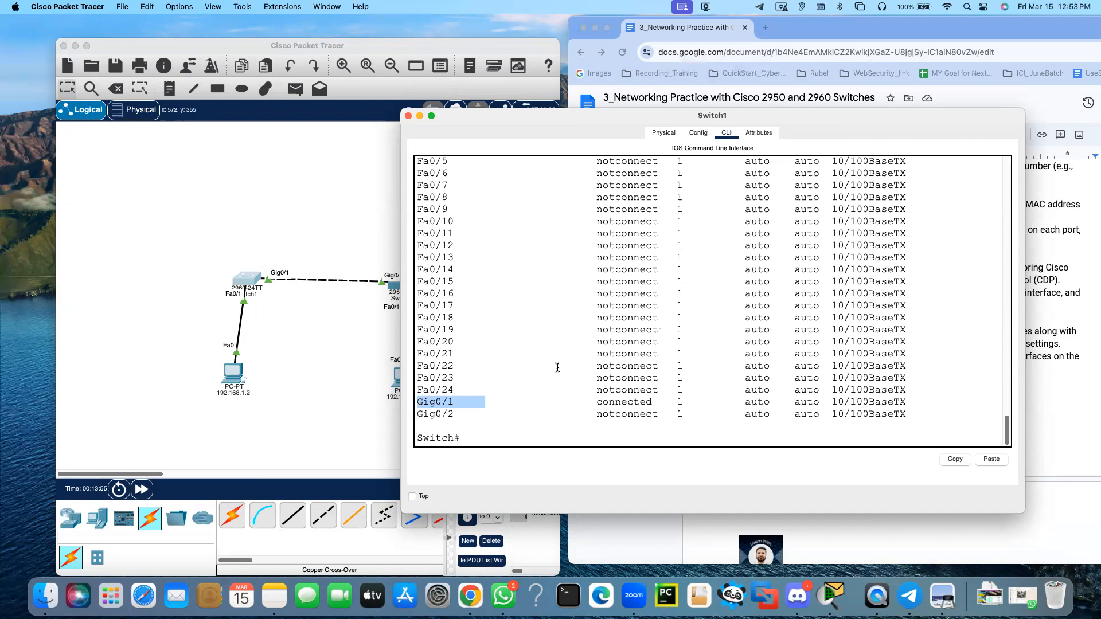
{"action": "scroll", "coordinate": [558, 367], "scroll_direction": "up", "scroll_amount": 10}
{"action": "left_click_drag", "start_coordinate": [570, 116], "coordinate": [262, 98]}
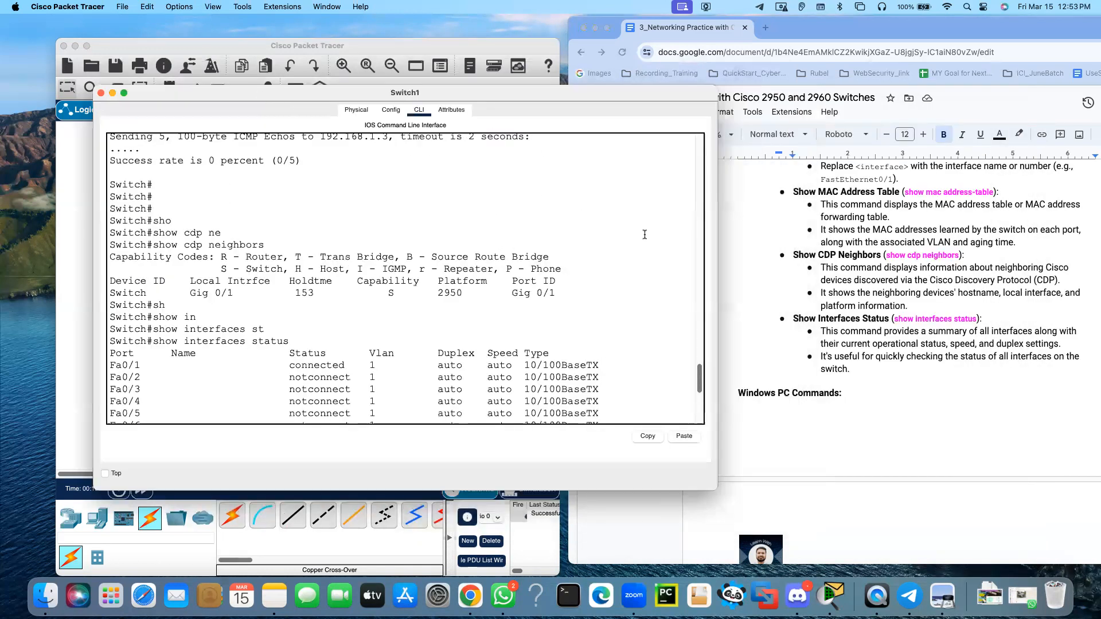
{"action": "left_click", "coordinate": [100, 93]}
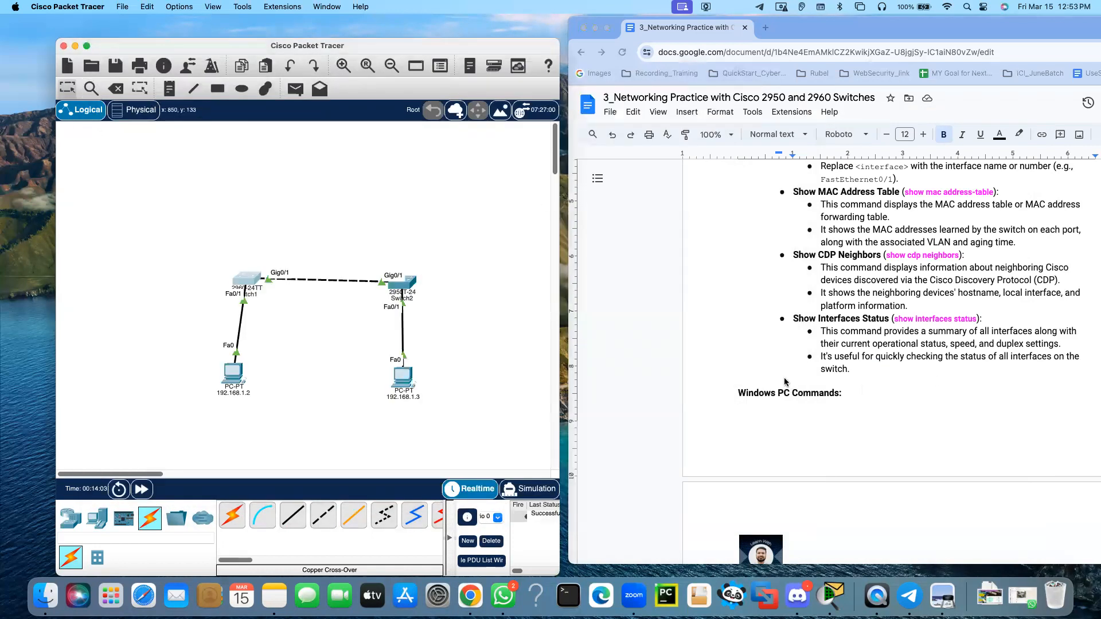
Review the lab document's Basic Switch Commands and look through the Windows PC Commands section, from Check IP Configuration to View ARP Table
{"action": "scroll", "coordinate": [784, 382], "scroll_direction": "up", "scroll_amount": 3}
{"action": "scroll", "coordinate": [784, 382], "scroll_direction": "up", "scroll_amount": 4}
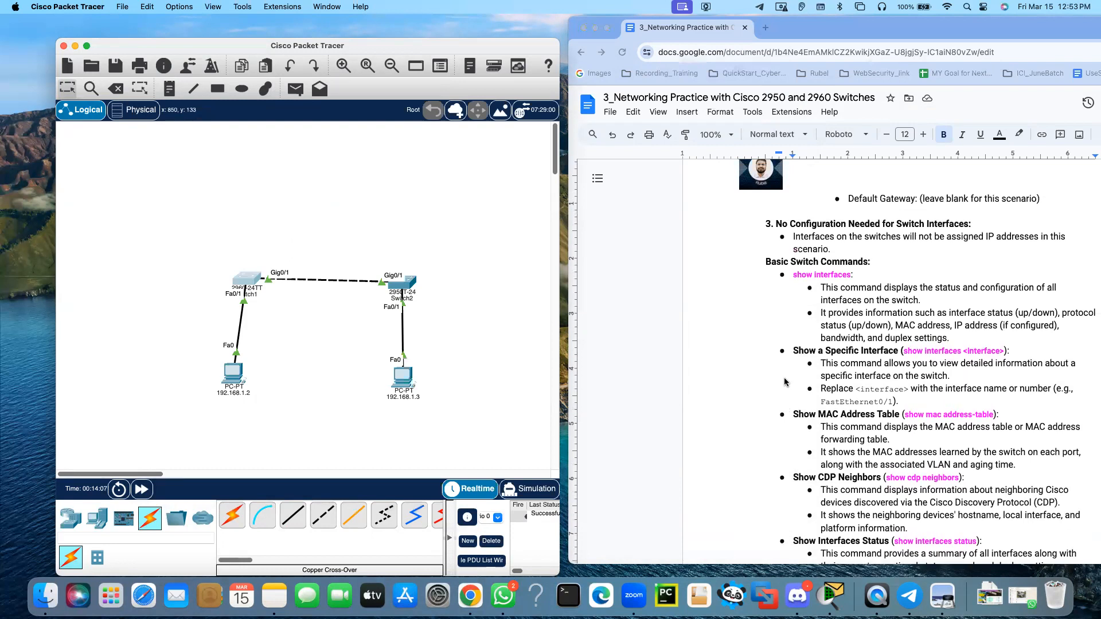
{"action": "scroll", "coordinate": [784, 382], "scroll_direction": "down", "scroll_amount": 10}
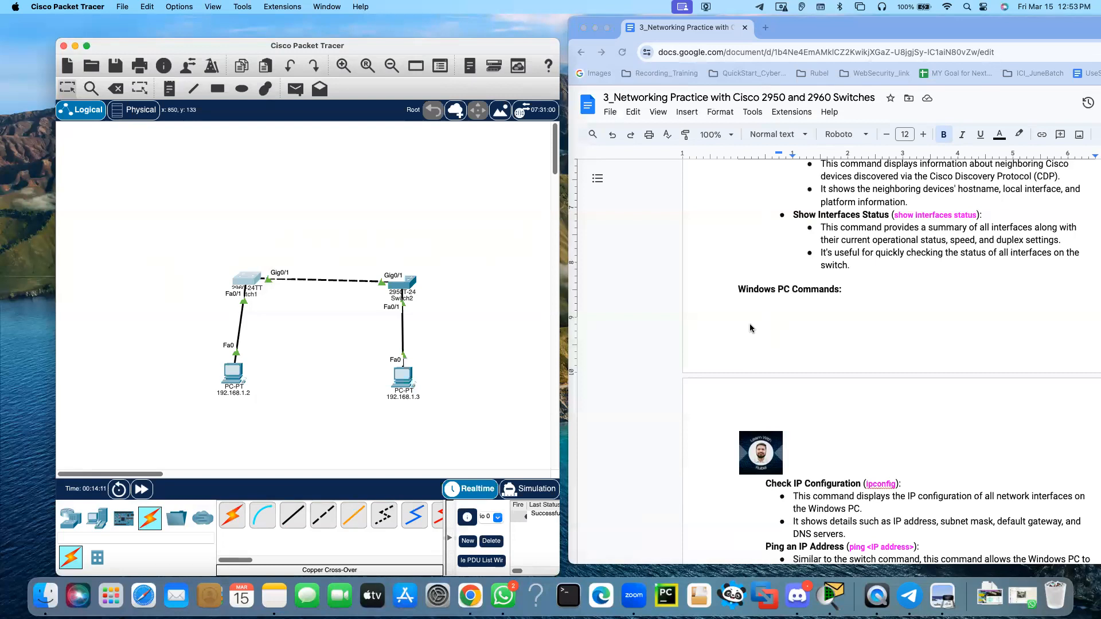
{"action": "scroll", "coordinate": [802, 378], "scroll_direction": "down", "scroll_amount": 1}
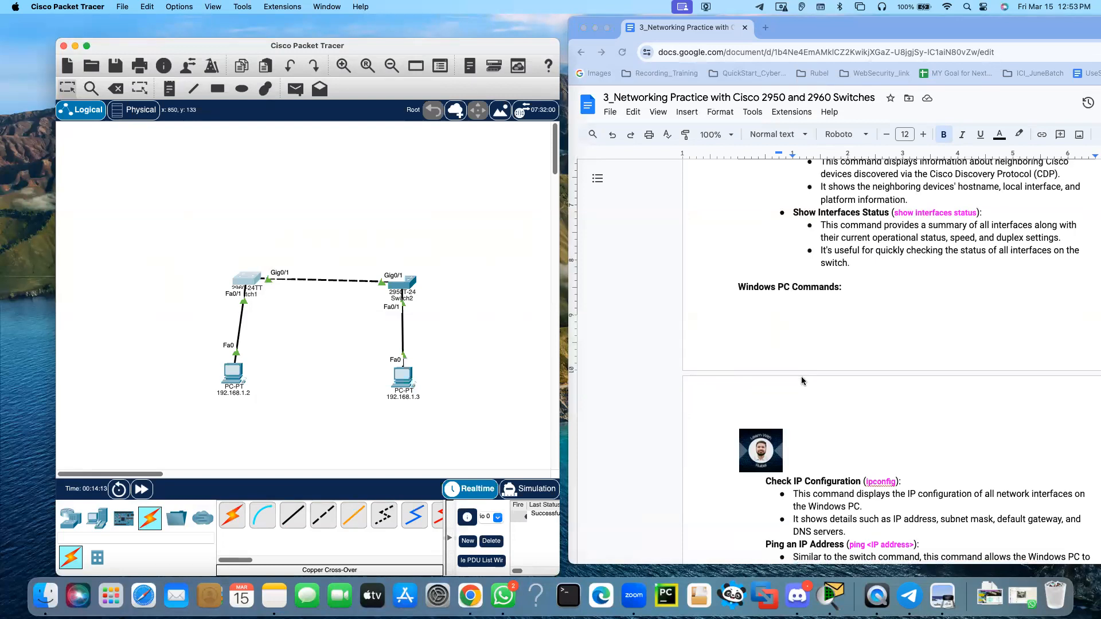
{"action": "mouse_move", "coordinate": [401, 283]}
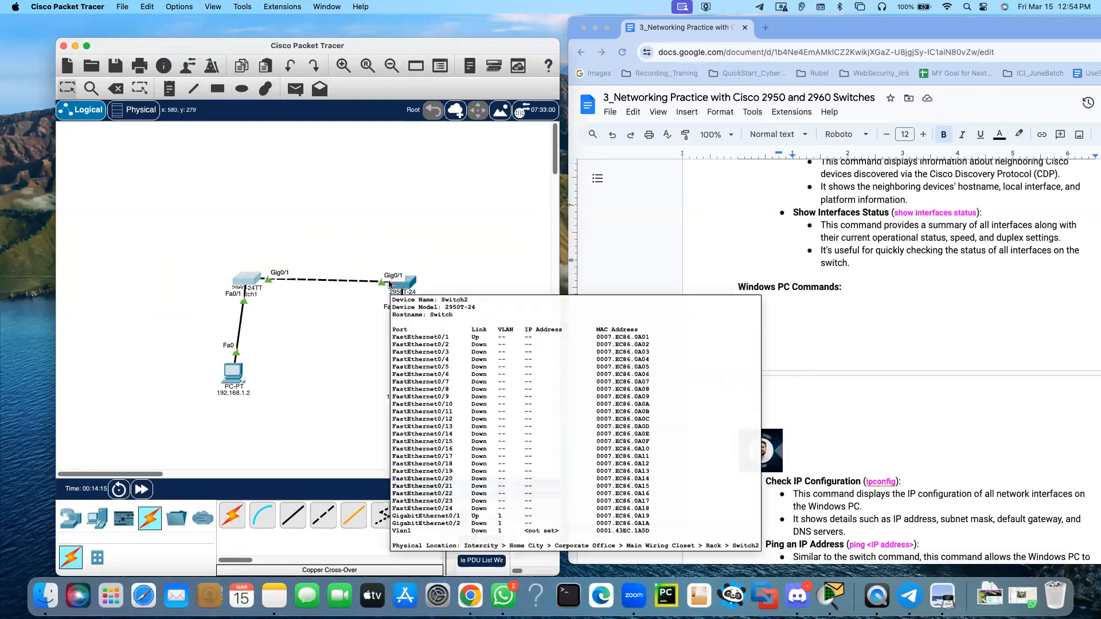
{"action": "scroll", "coordinate": [803, 258], "scroll_direction": "up", "scroll_amount": 10}
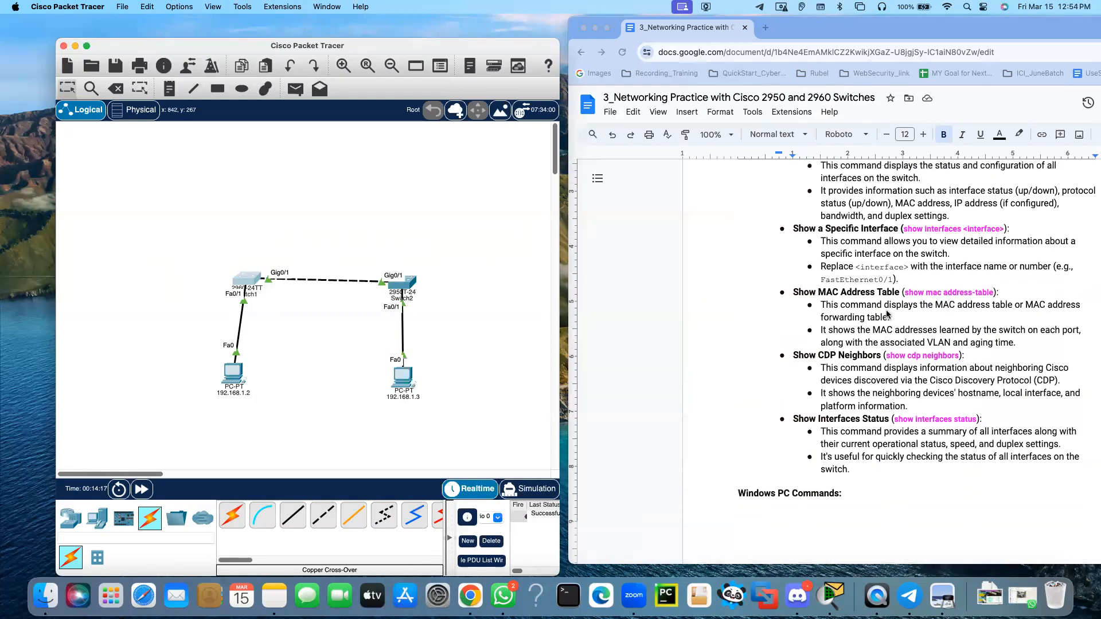
{"action": "scroll", "coordinate": [887, 314], "scroll_direction": "down", "scroll_amount": 10}
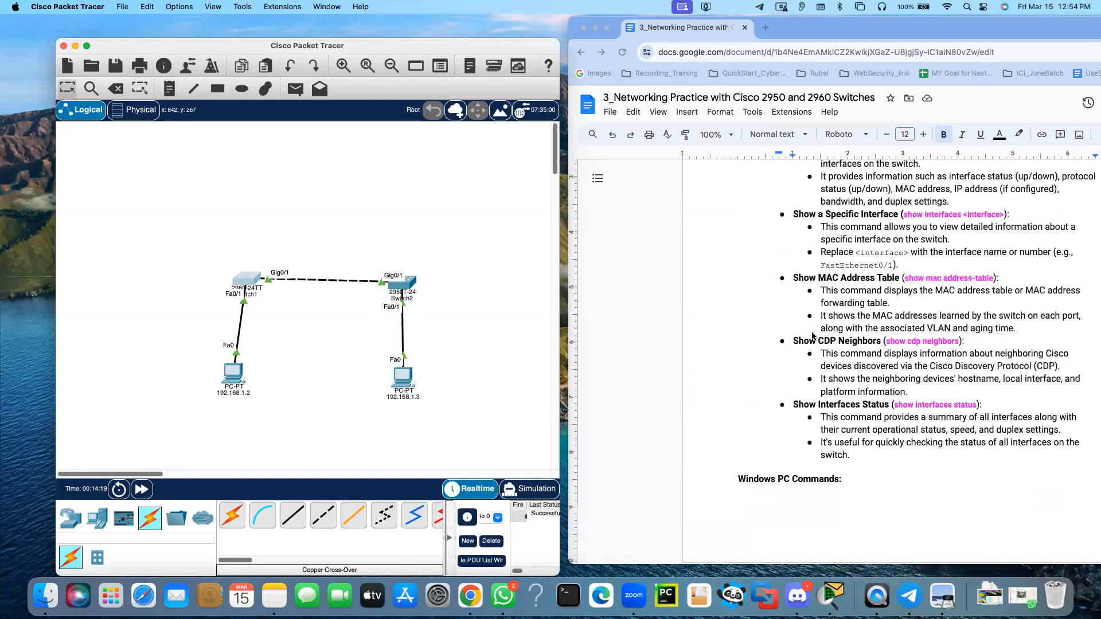
{"action": "scroll", "coordinate": [812, 337], "scroll_direction": "down", "scroll_amount": 6}
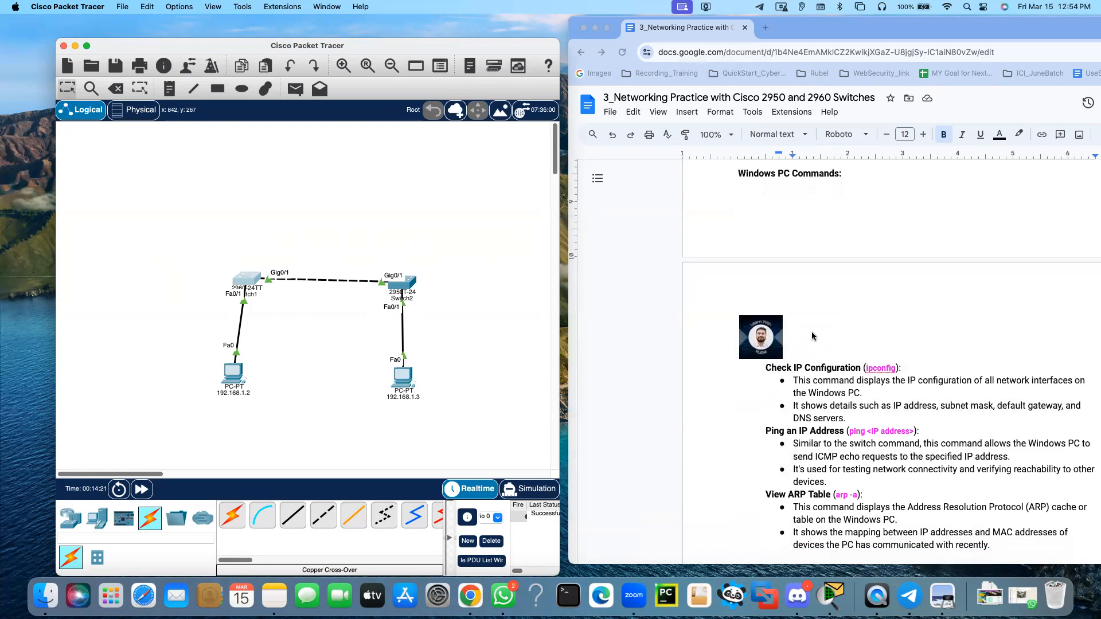
{"action": "scroll", "coordinate": [813, 337], "scroll_direction": "down", "scroll_amount": 2}
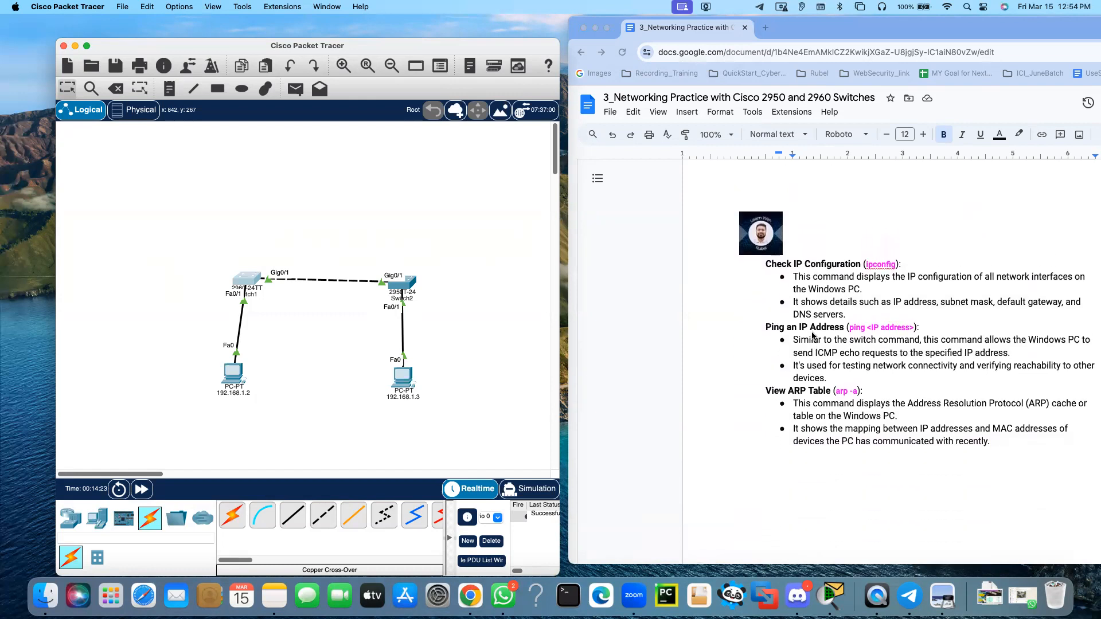
{"action": "scroll", "coordinate": [812, 336], "scroll_direction": "up", "scroll_amount": 2}
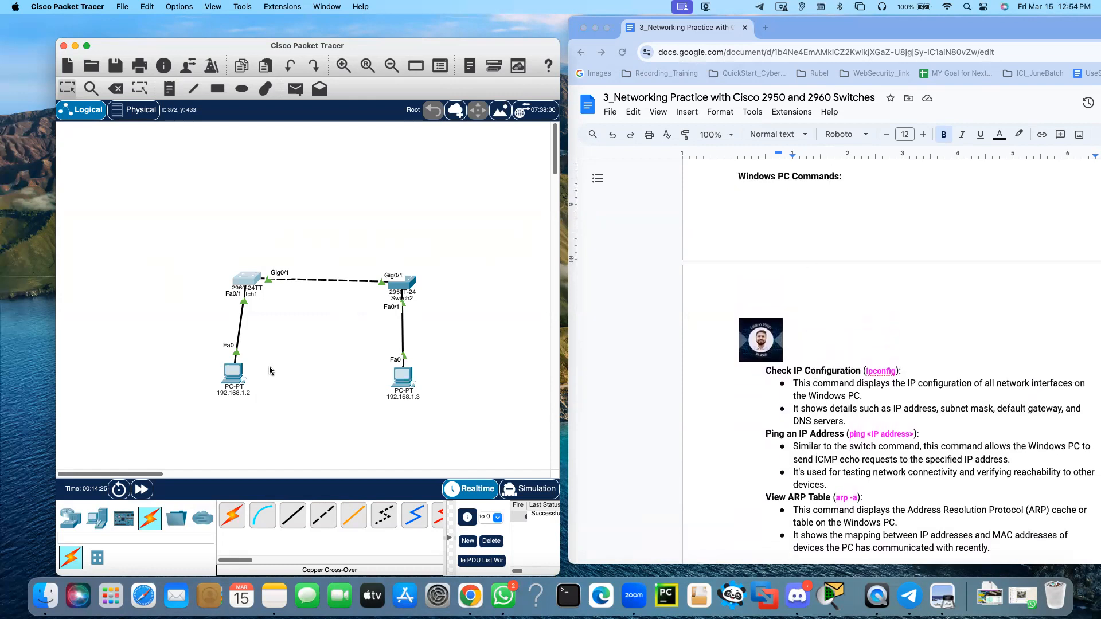
Run ipconfig in the 192.168.1.2 PC's Command Prompt and highlight its IPv4 address and default gateway
{"action": "left_click", "coordinate": [239, 372]}
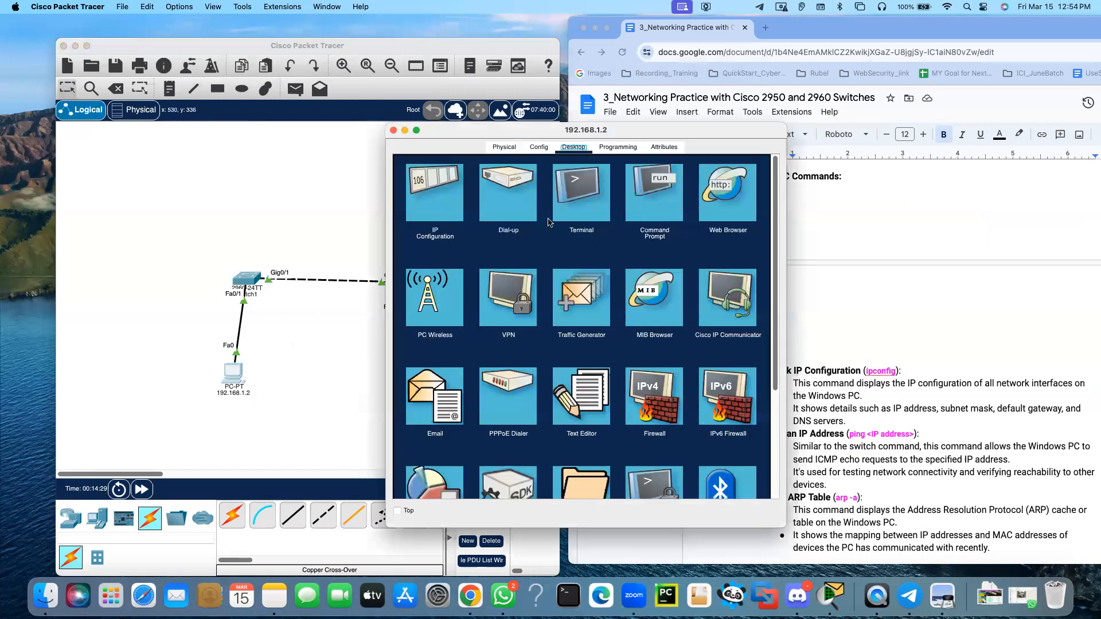
{"action": "left_click", "coordinate": [657, 183]}
{"action": "left_click_drag", "start_coordinate": [654, 136], "coordinate": [580, 128]}
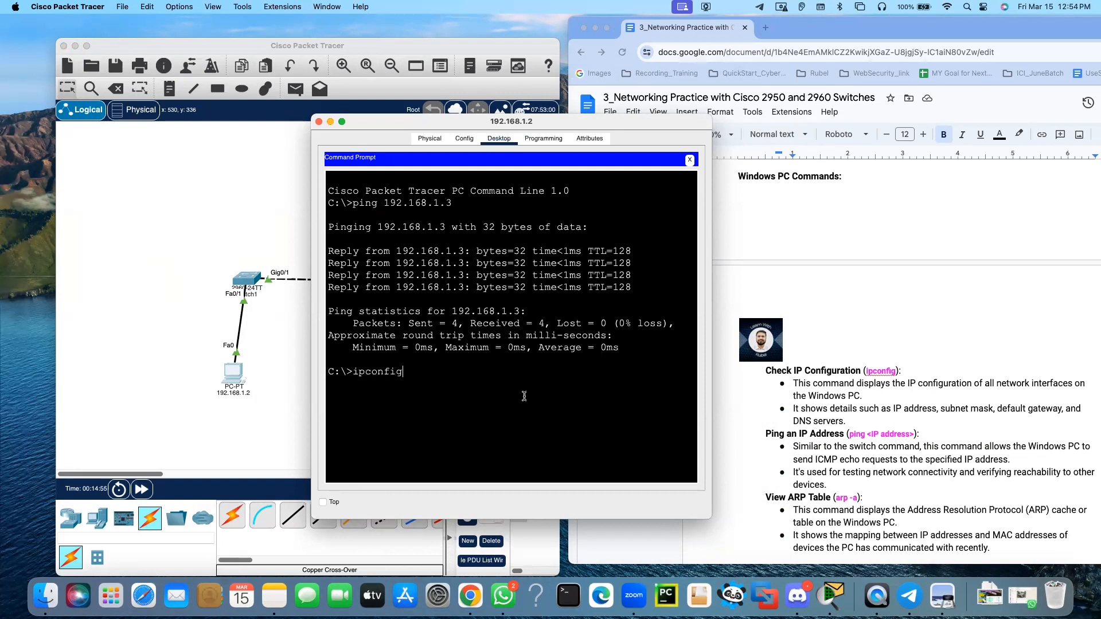
{"action": "key", "text": "Return"}
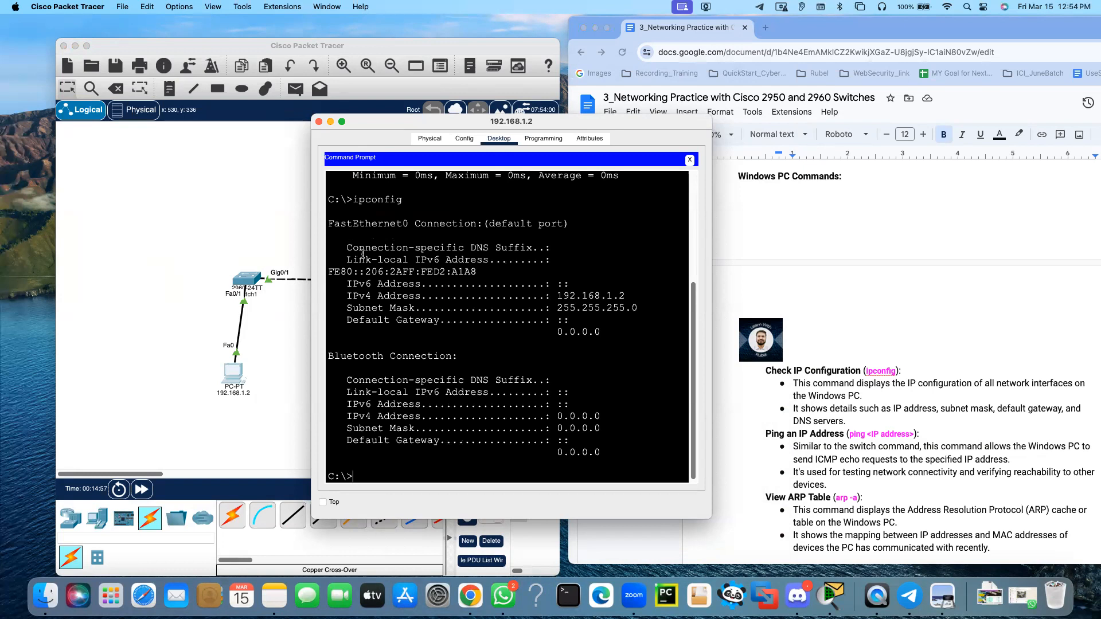
{"action": "left_click_drag", "start_coordinate": [341, 295], "coordinate": [627, 296]}
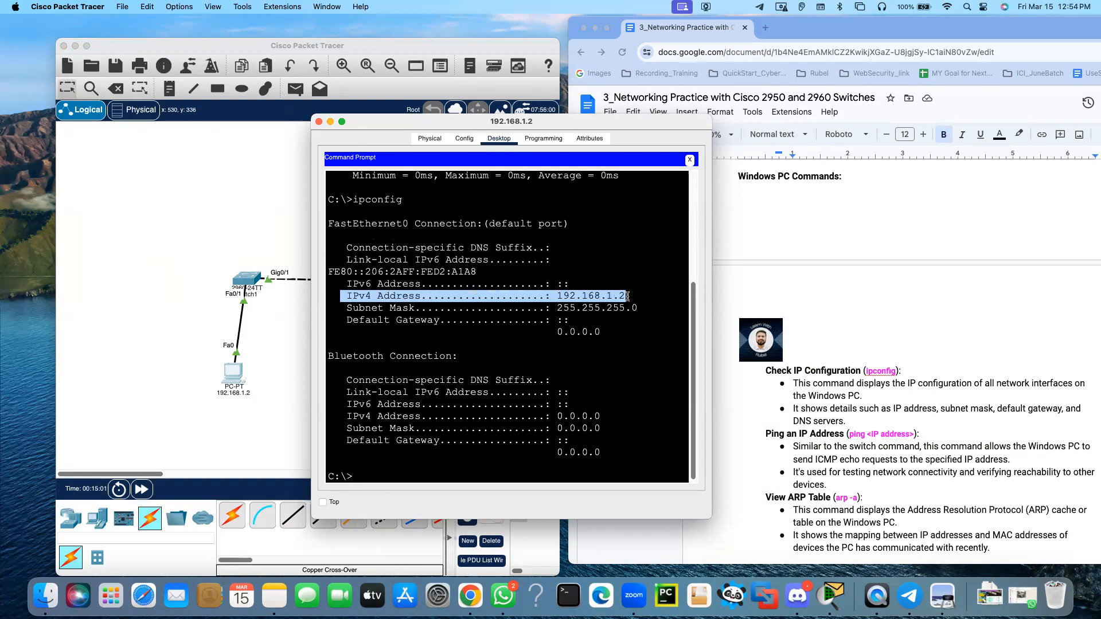
{"action": "mouse_move", "coordinate": [338, 308]}
{"action": "left_mouse_down"}
{"action": "mouse_move", "coordinate": [577, 313]}
{"action": "mouse_move", "coordinate": [347, 321]}
{"action": "left_mouse_up"}
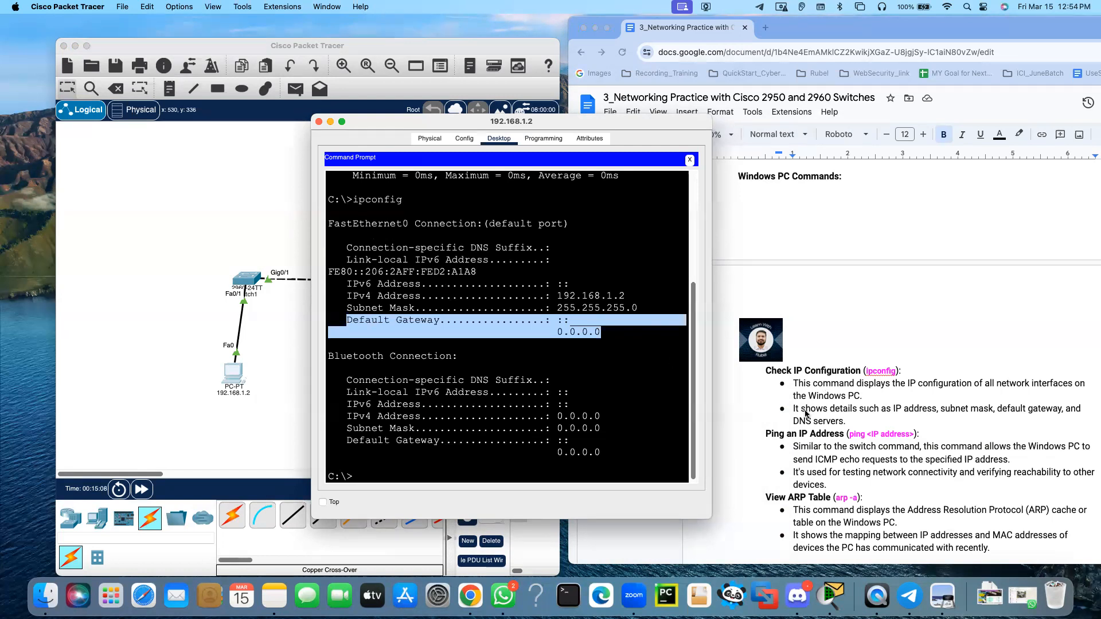
Read the lab document's Ping an IP Address entry, highlighting its heading and the line on testing connectivity
{"action": "left_click", "coordinate": [756, 414]}
{"action": "scroll", "coordinate": [791, 391], "scroll_direction": "down", "scroll_amount": 3}
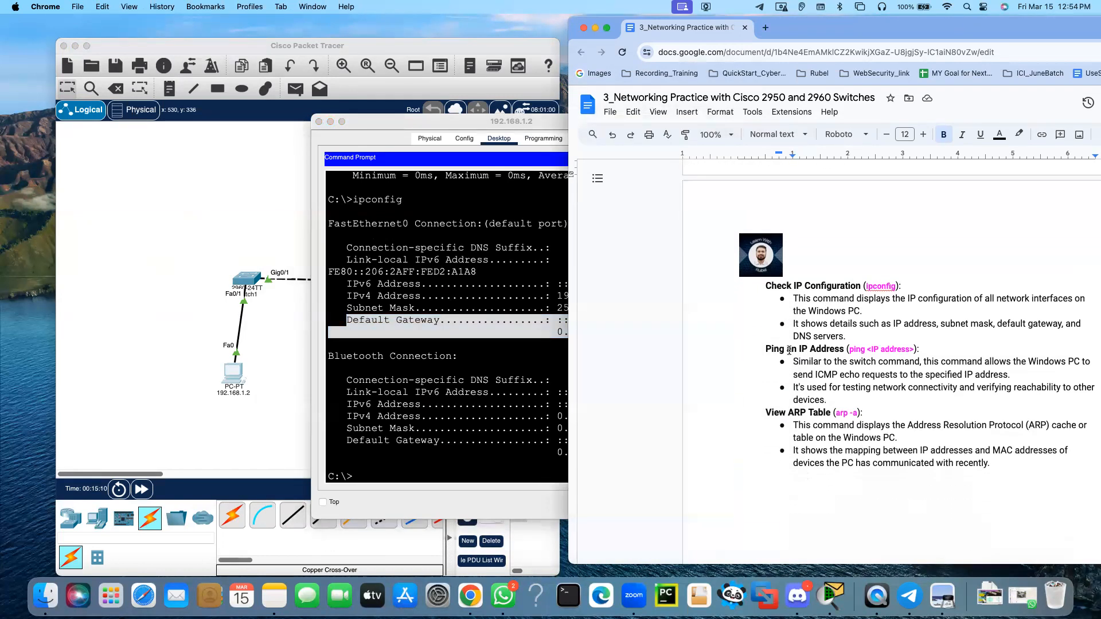
{"action": "left_click_drag", "start_coordinate": [768, 349], "coordinate": [849, 344]}
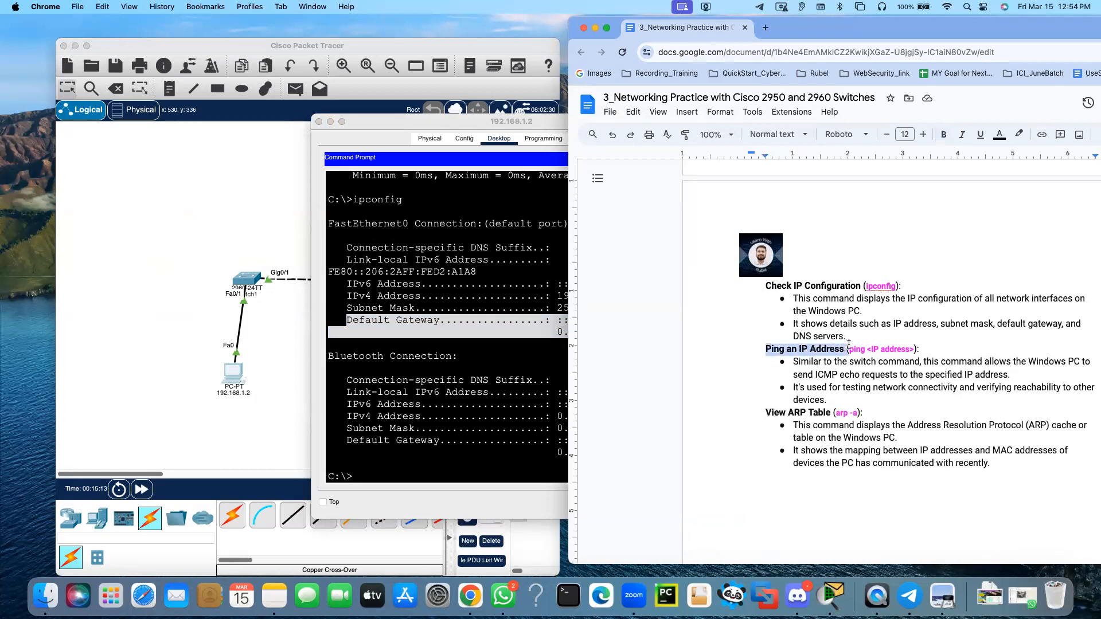
{"action": "left_click", "coordinate": [767, 367]}
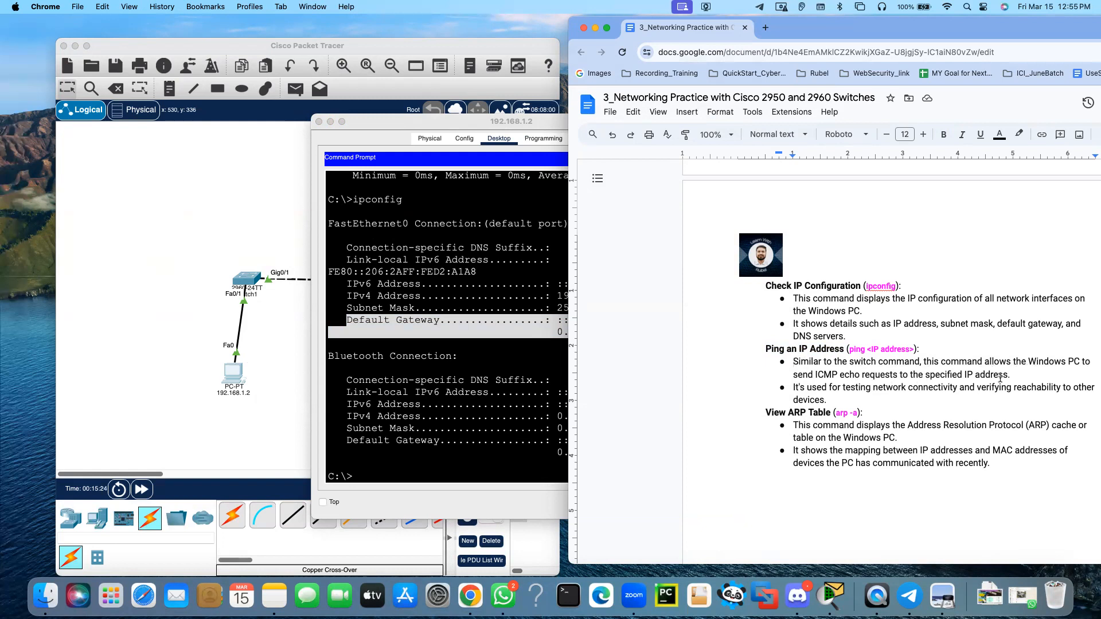
{"action": "left_click_drag", "start_coordinate": [1001, 377], "coordinate": [929, 389]}
{"action": "left_click", "coordinate": [891, 411]}
{"action": "left_click_drag", "start_coordinate": [843, 403], "coordinate": [794, 388]}
Close the 192.168.1.2 PC's window and ping 192.168.1.2 from the 192.168.1.3 PC's Command Prompt
{"action": "left_click", "coordinate": [394, 407]}
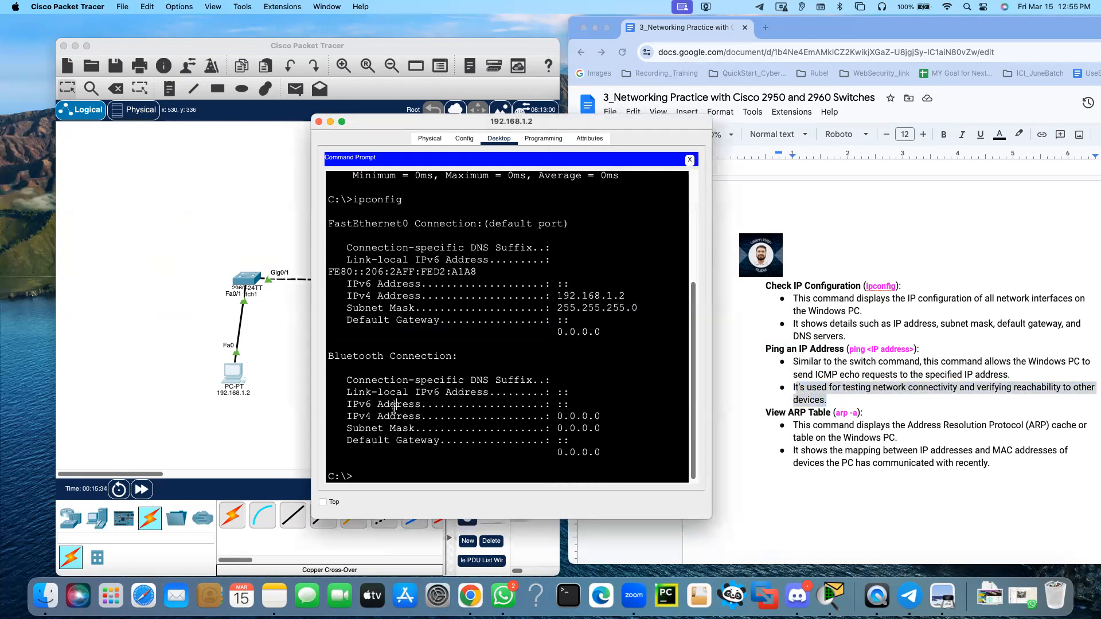
{"action": "left_click_drag", "start_coordinate": [383, 119], "coordinate": [576, 156]}
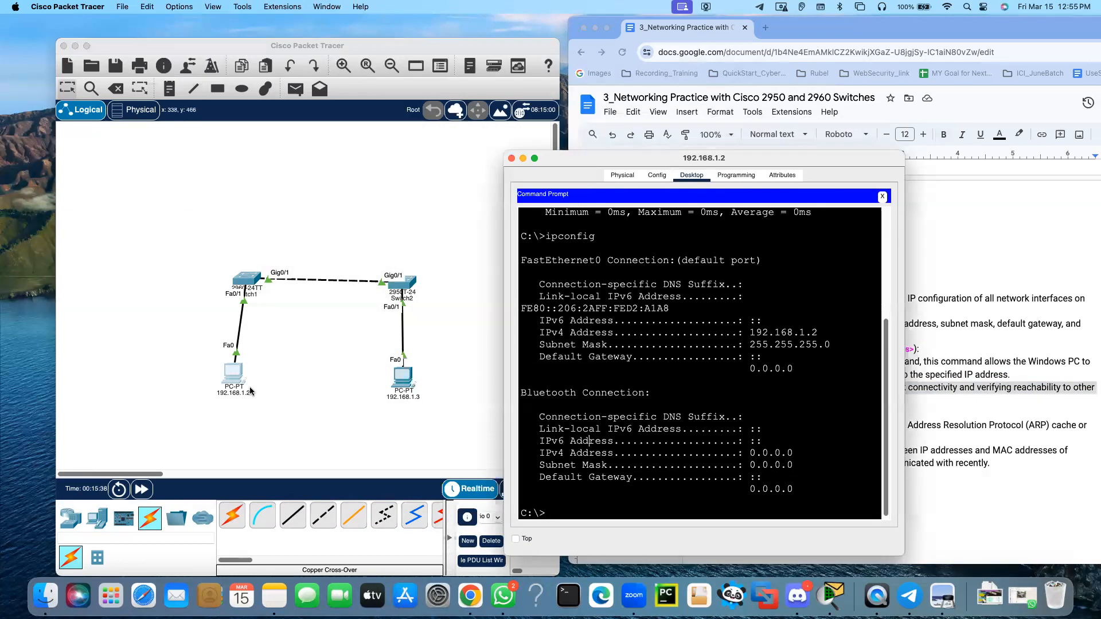
{"action": "left_click", "coordinate": [511, 158]}
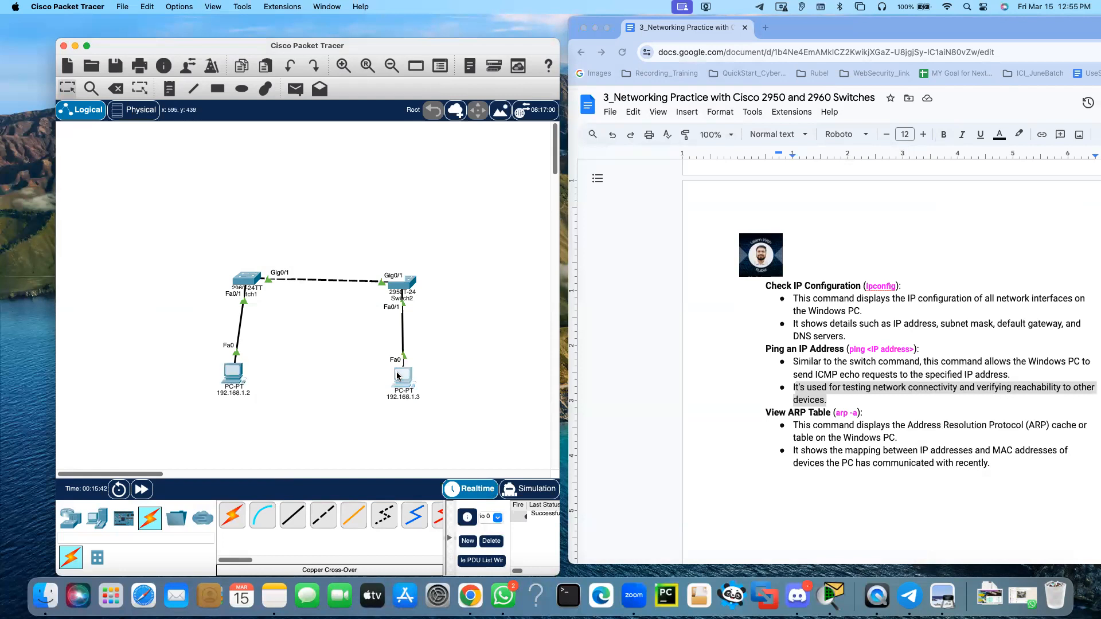
{"action": "left_click", "coordinate": [396, 376]}
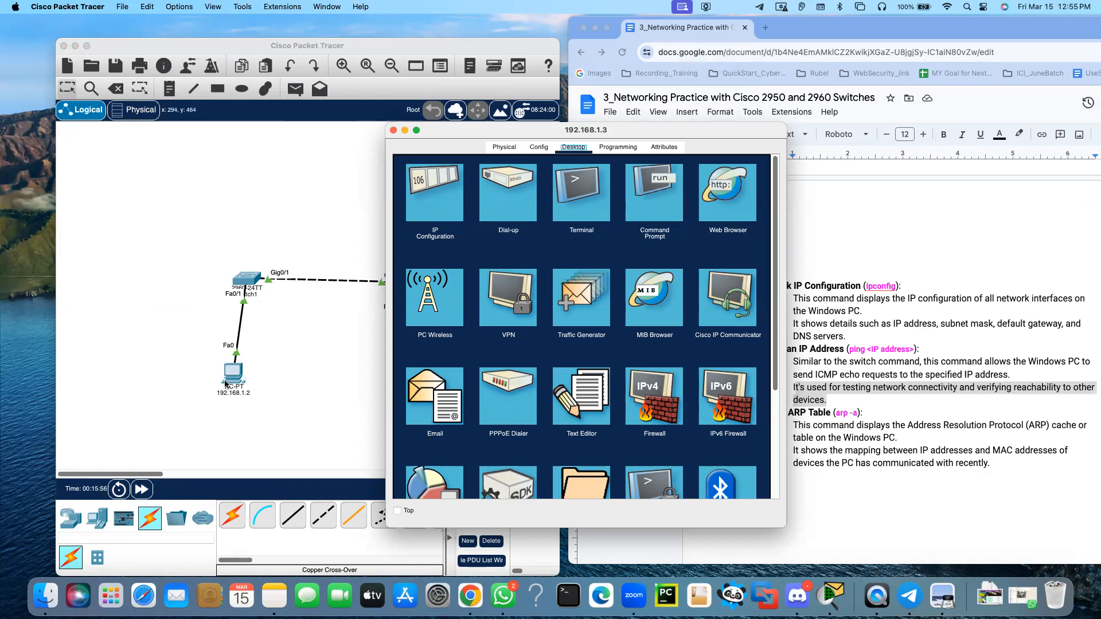
{"action": "left_click", "coordinate": [668, 189]}
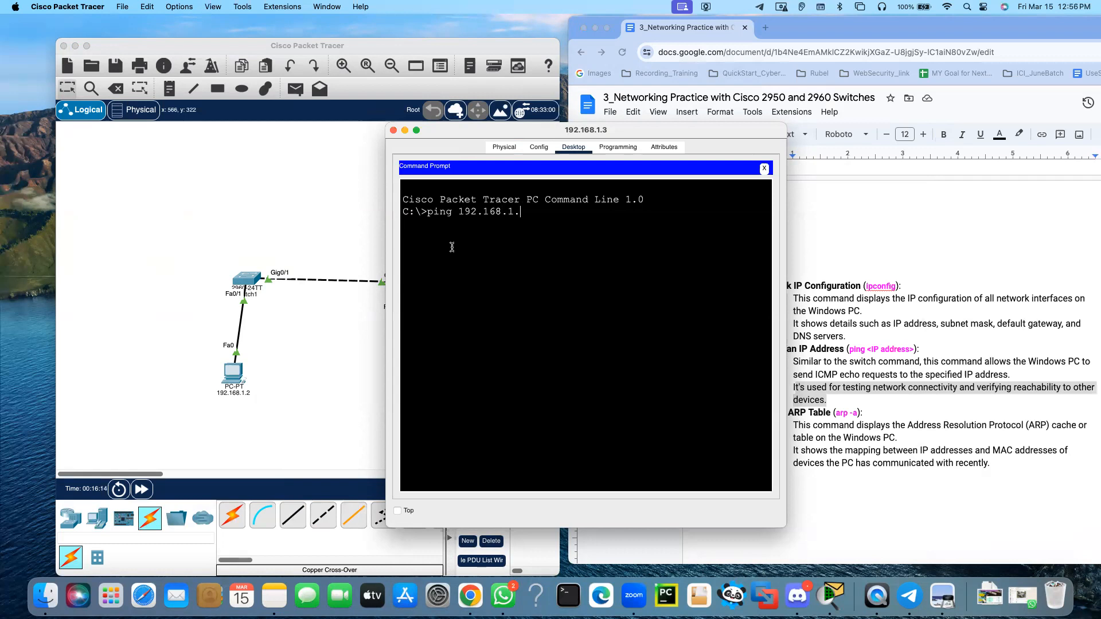
{"action": "key", "text": "Return"}
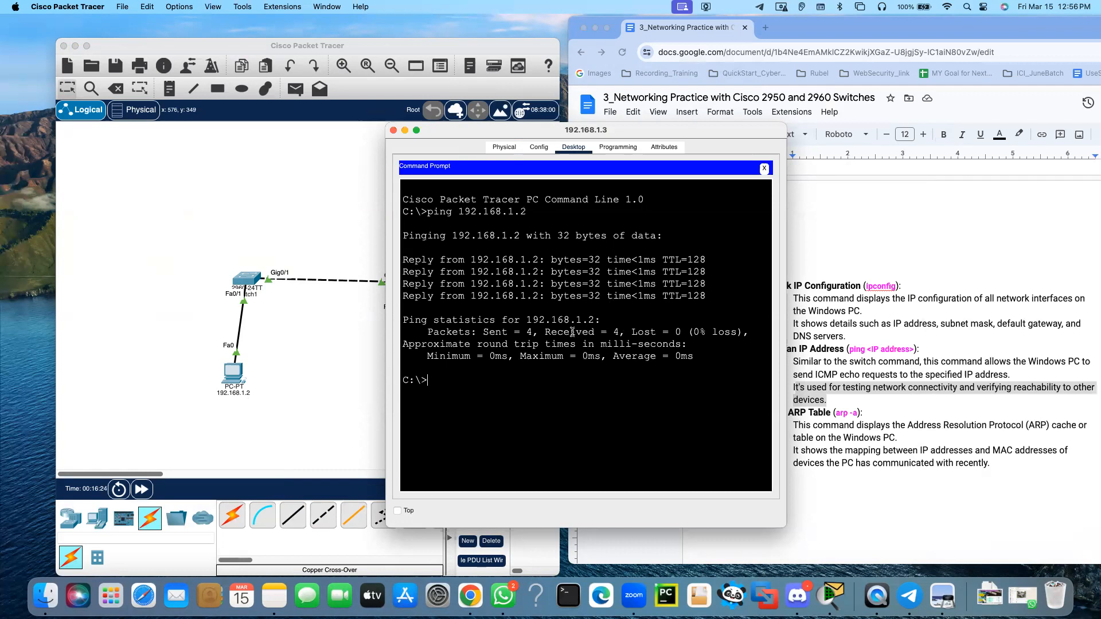
Examine the ping statistics in the Command Prompt, highlighting the packet counts, the loss percentage and the round trip times
{"action": "left_click_drag", "start_coordinate": [495, 332], "coordinate": [565, 333]}
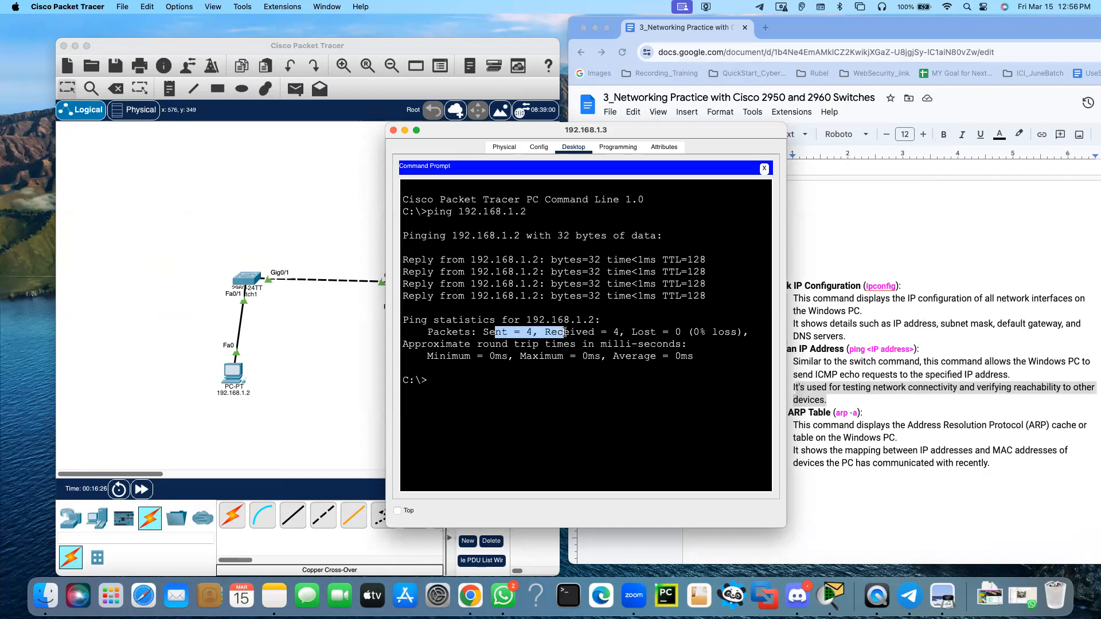
{"action": "left_click", "coordinate": [691, 333]}
{"action": "left_click_drag", "start_coordinate": [699, 332], "coordinate": [735, 331]}
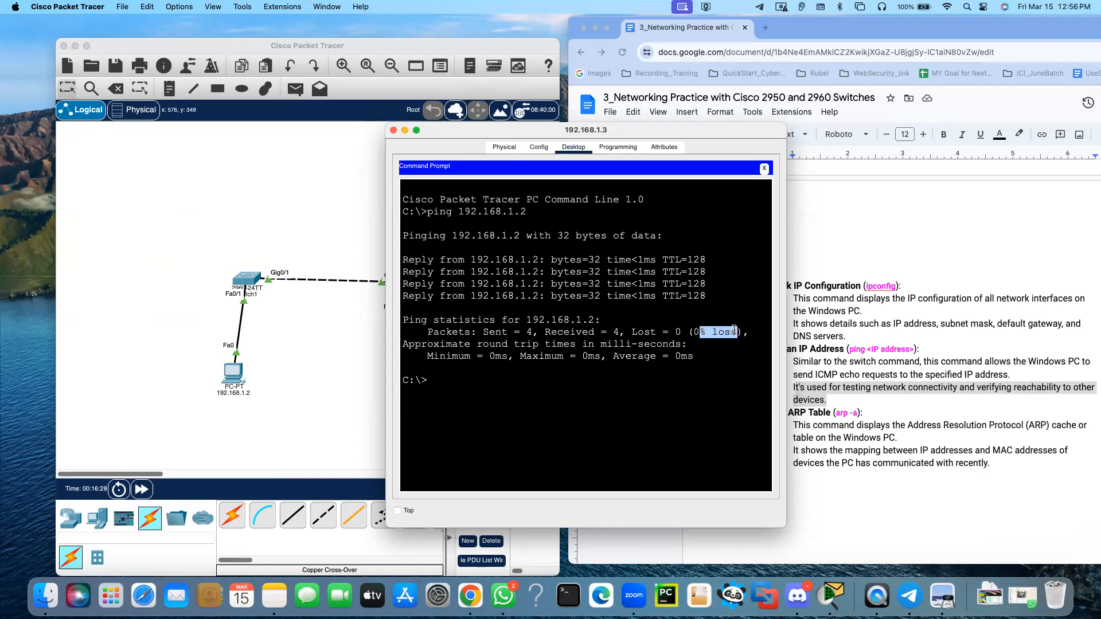
{"action": "left_click_drag", "start_coordinate": [489, 352], "coordinate": [540, 352]}
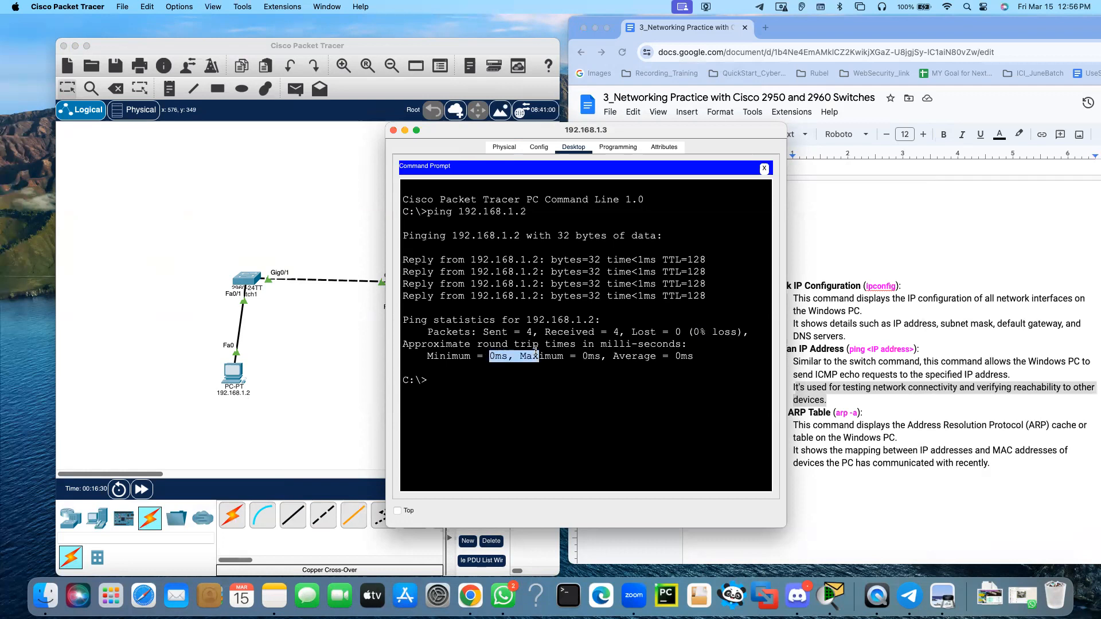
{"action": "left_click", "coordinate": [690, 352]}
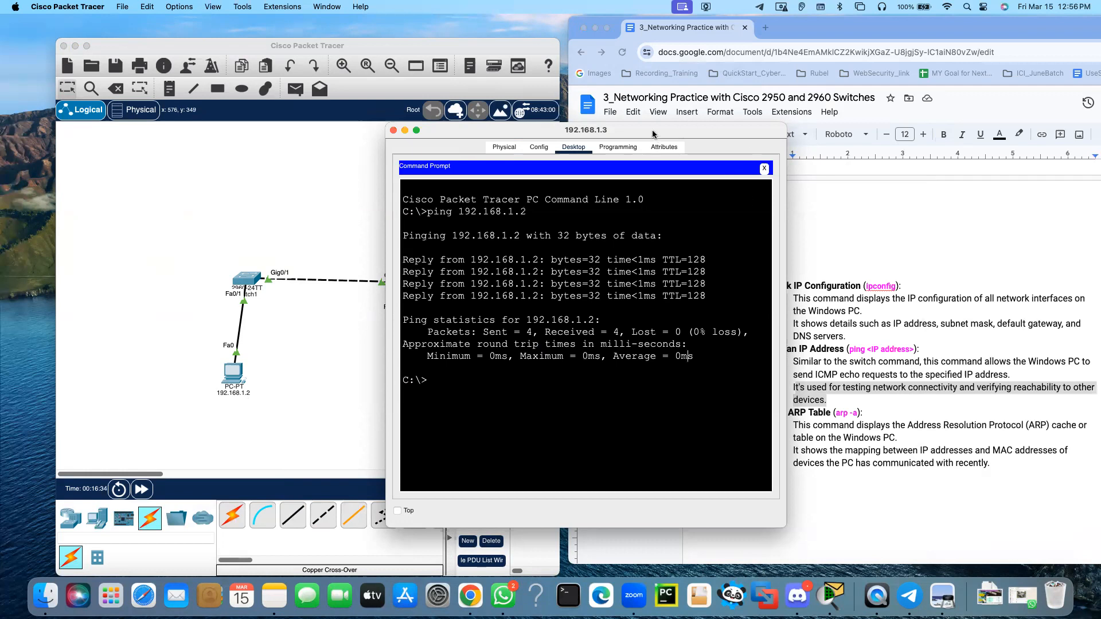
Move the 192.168.1.3 PC's window clear of the lab document's command list and run arp -a in its Command Prompt
{"action": "left_click_drag", "start_coordinate": [635, 134], "coordinate": [600, 86]}
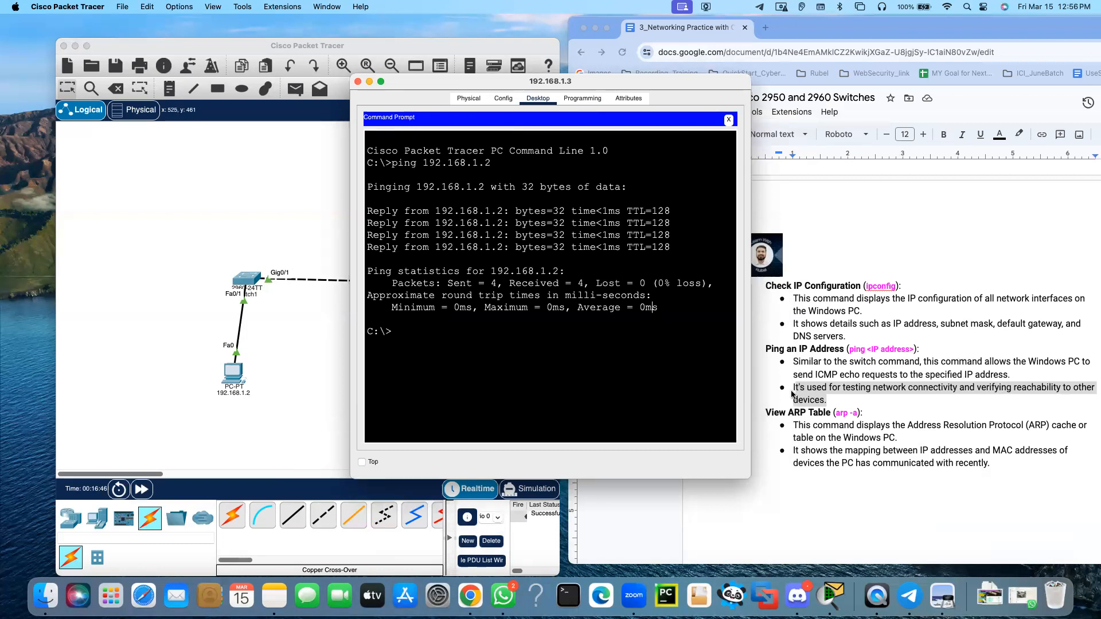
{"action": "left_click_drag", "start_coordinate": [718, 82], "coordinate": [621, 74]}
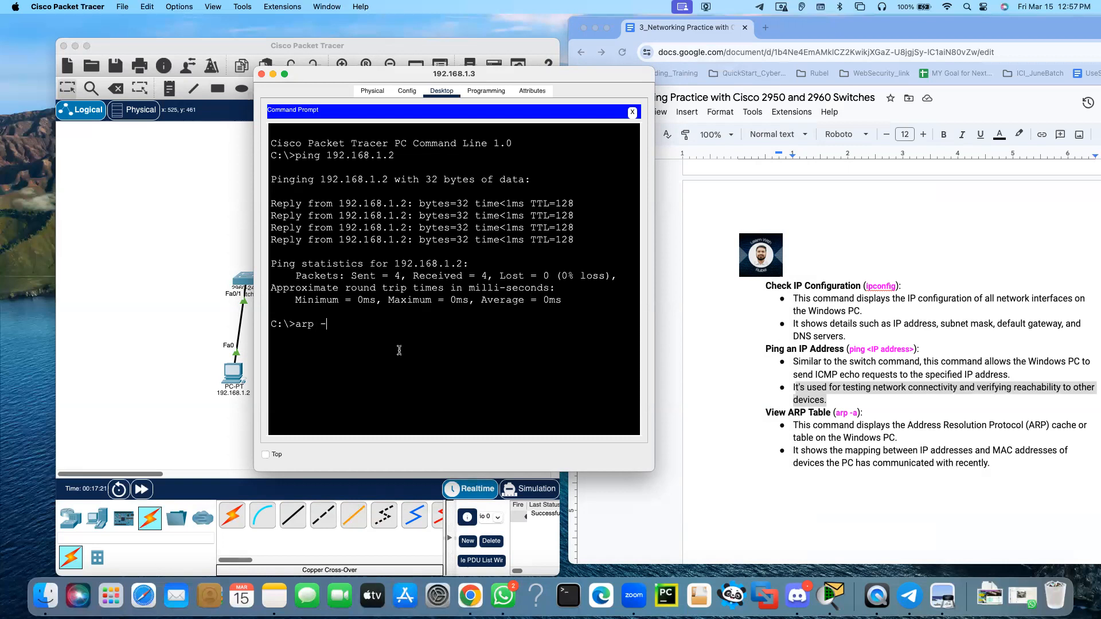
{"action": "type", "text": "a"}
{"action": "key", "text": "Return"}
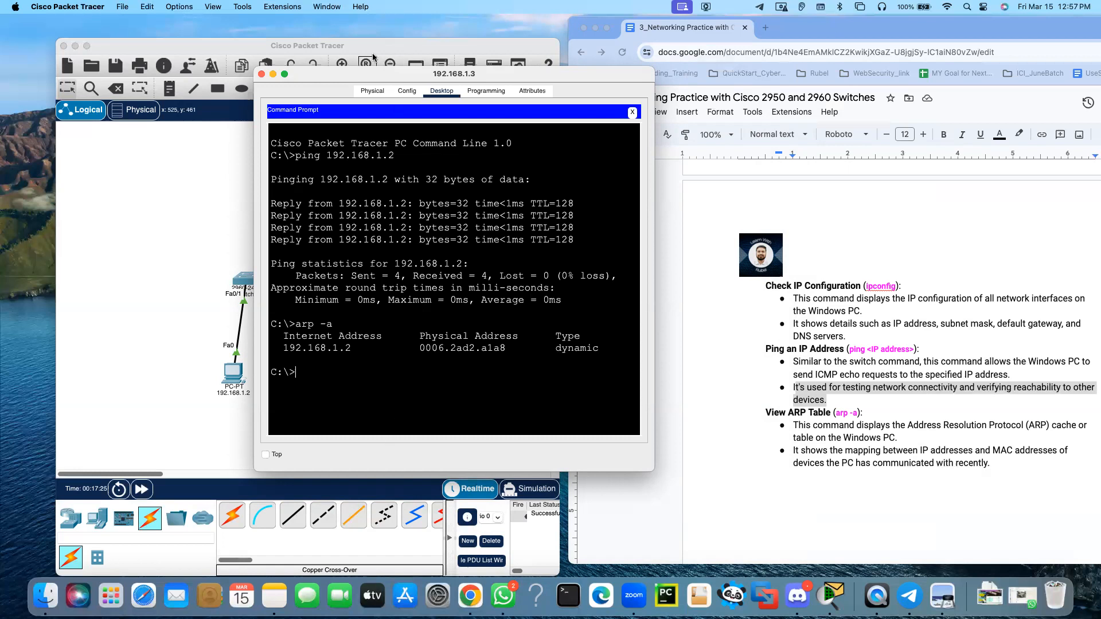
Move the 192.168.1.3 PC's window clear of the topology and examine the ARP table entry, highlighting its Internet address
{"action": "left_click_drag", "start_coordinate": [426, 71], "coordinate": [664, 68]}
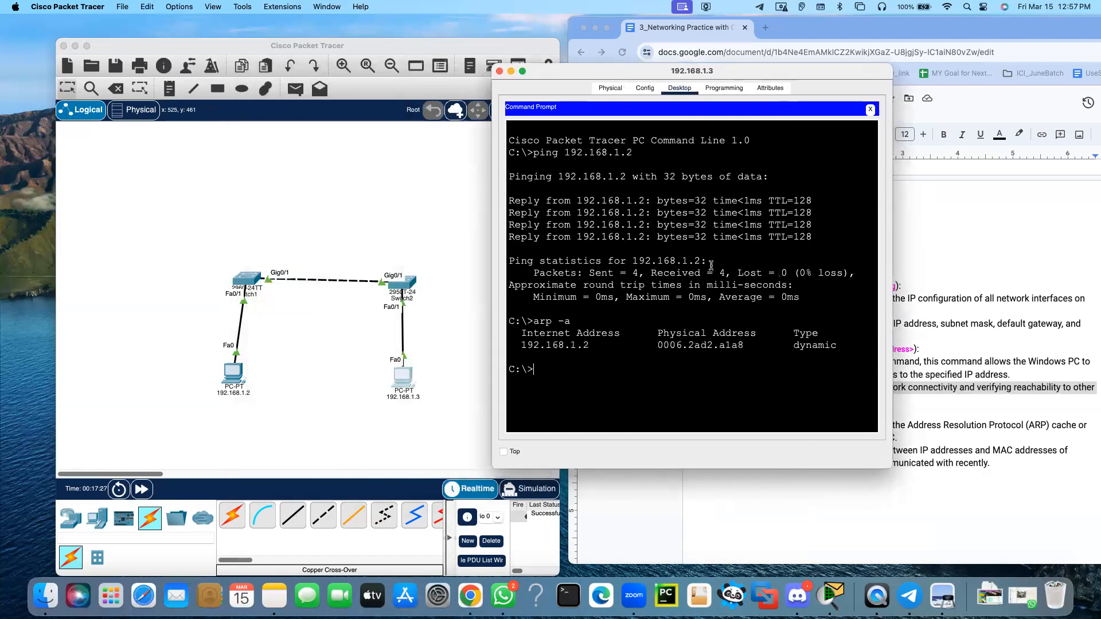
{"action": "left_click_drag", "start_coordinate": [521, 344], "coordinate": [744, 345]}
{"action": "left_click_drag", "start_coordinate": [592, 344], "coordinate": [494, 345]}
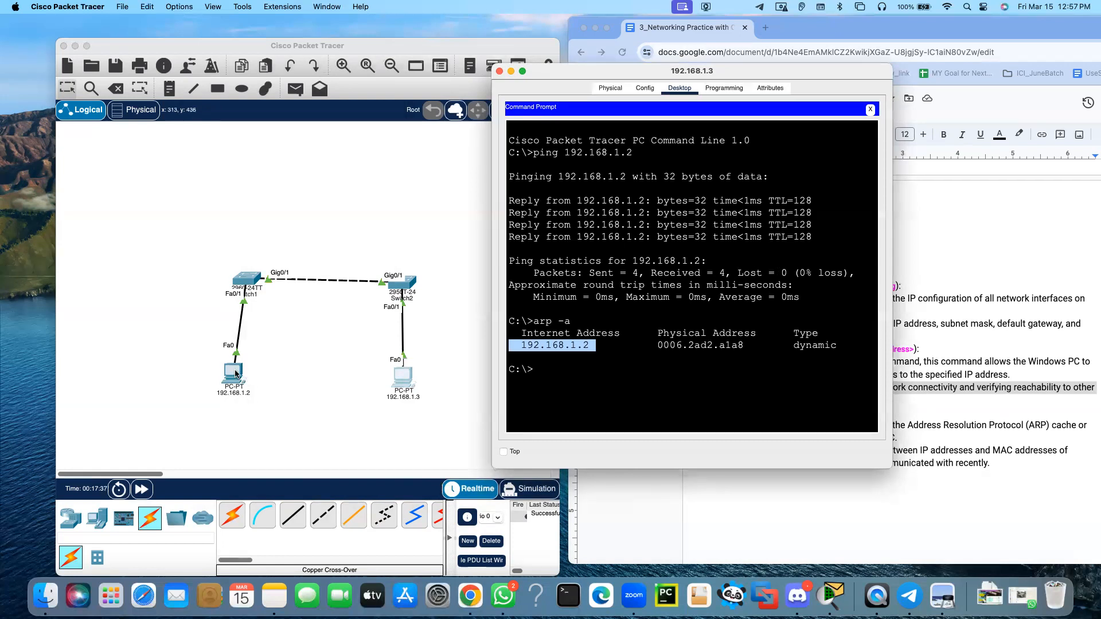
{"action": "left_click", "coordinate": [587, 346]}
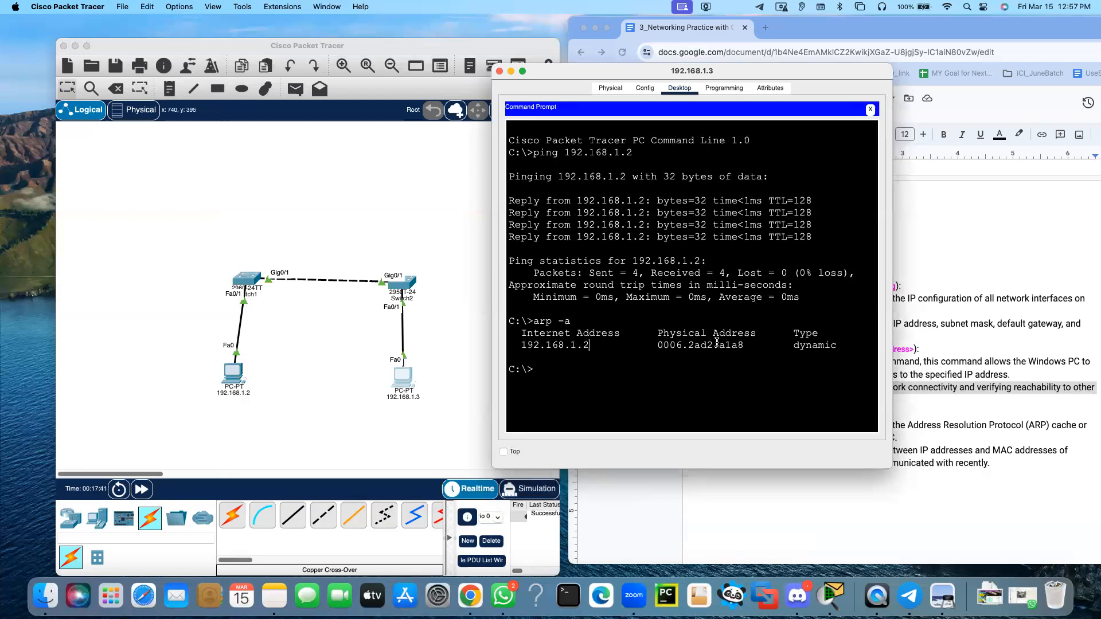
{"action": "left_click_drag", "start_coordinate": [619, 75], "coordinate": [696, 69]}
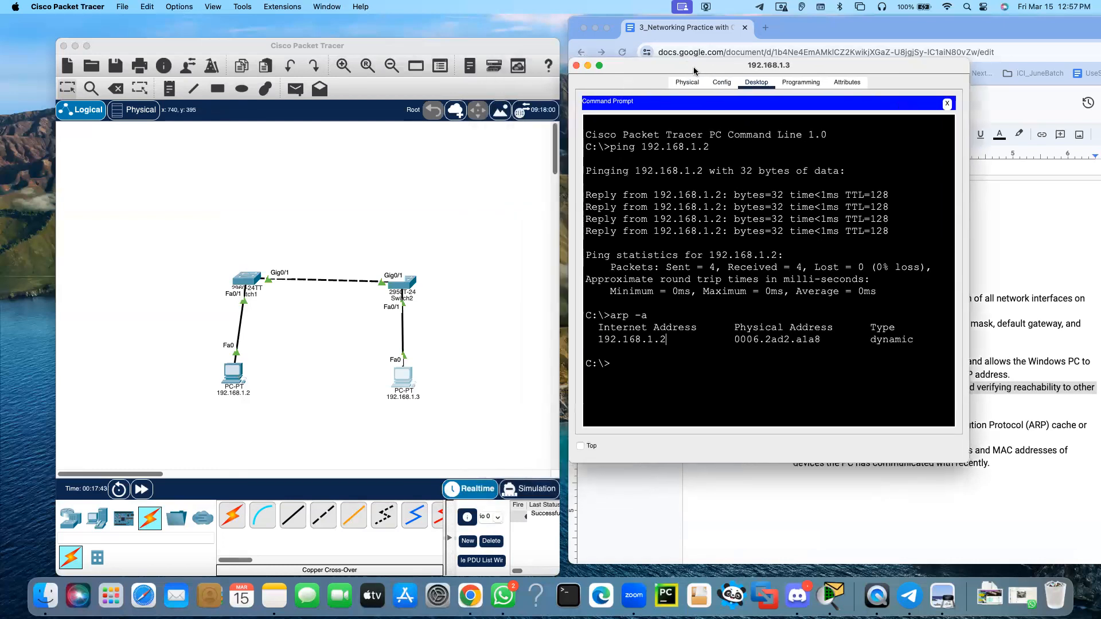